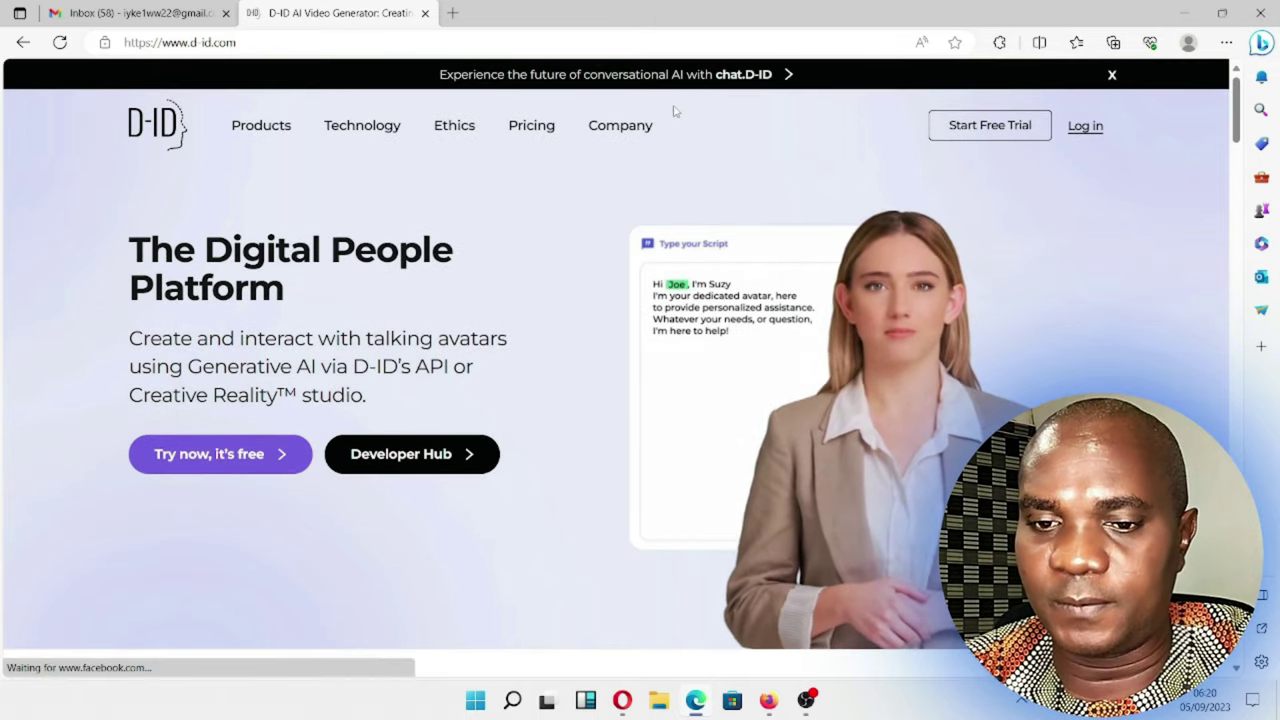
# Step: Log in to the D-ID studio and start a new video using the script input
pyautogui.click(1093, 127)
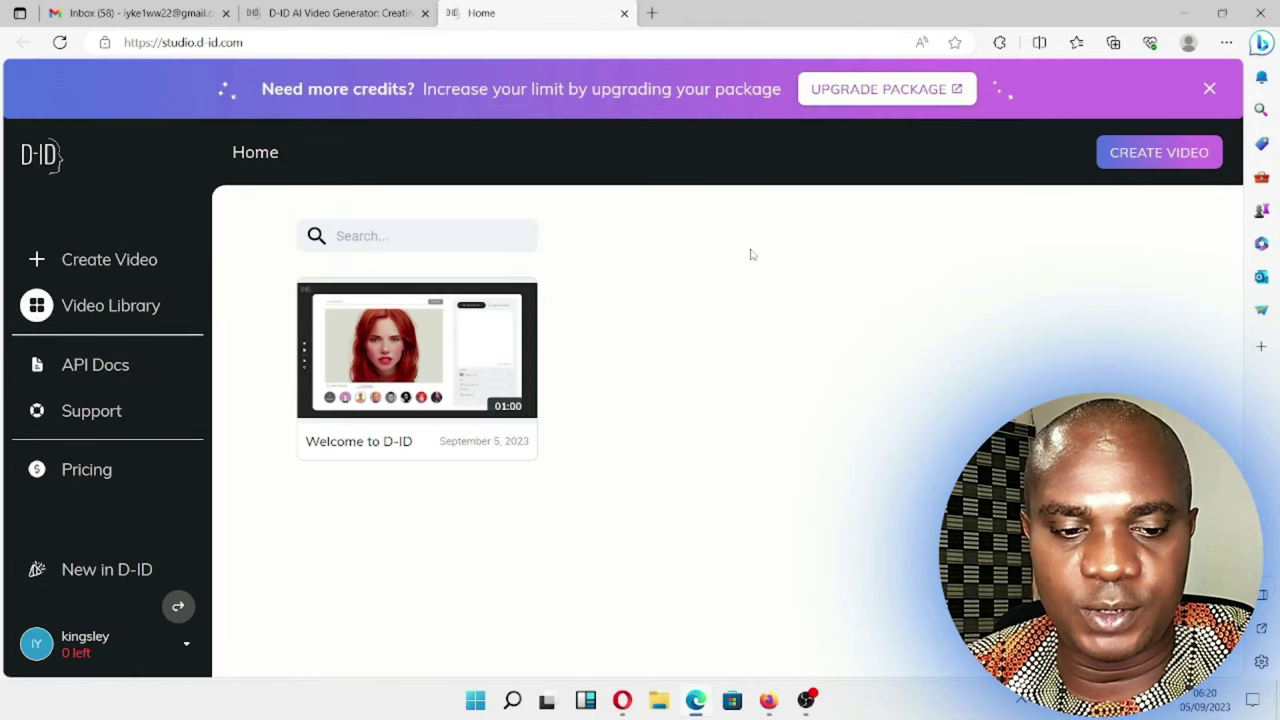
pyautogui.click(88, 648)
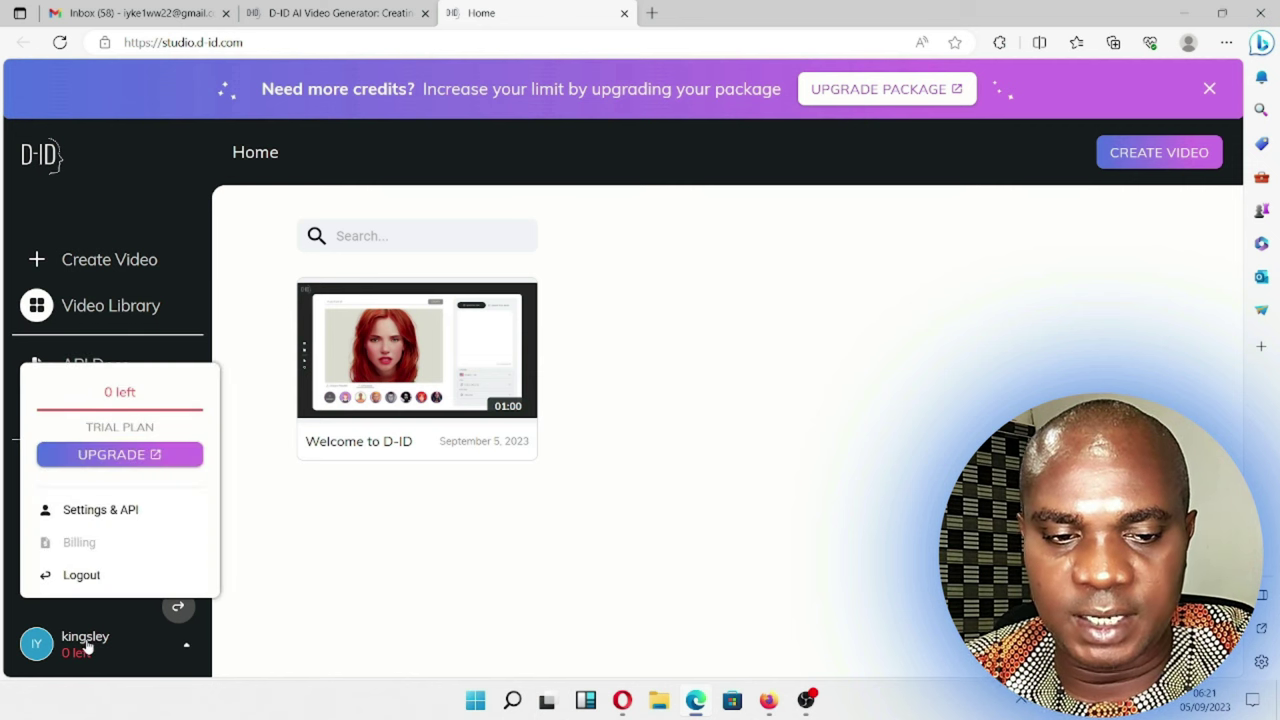
pyautogui.click(1152, 162)
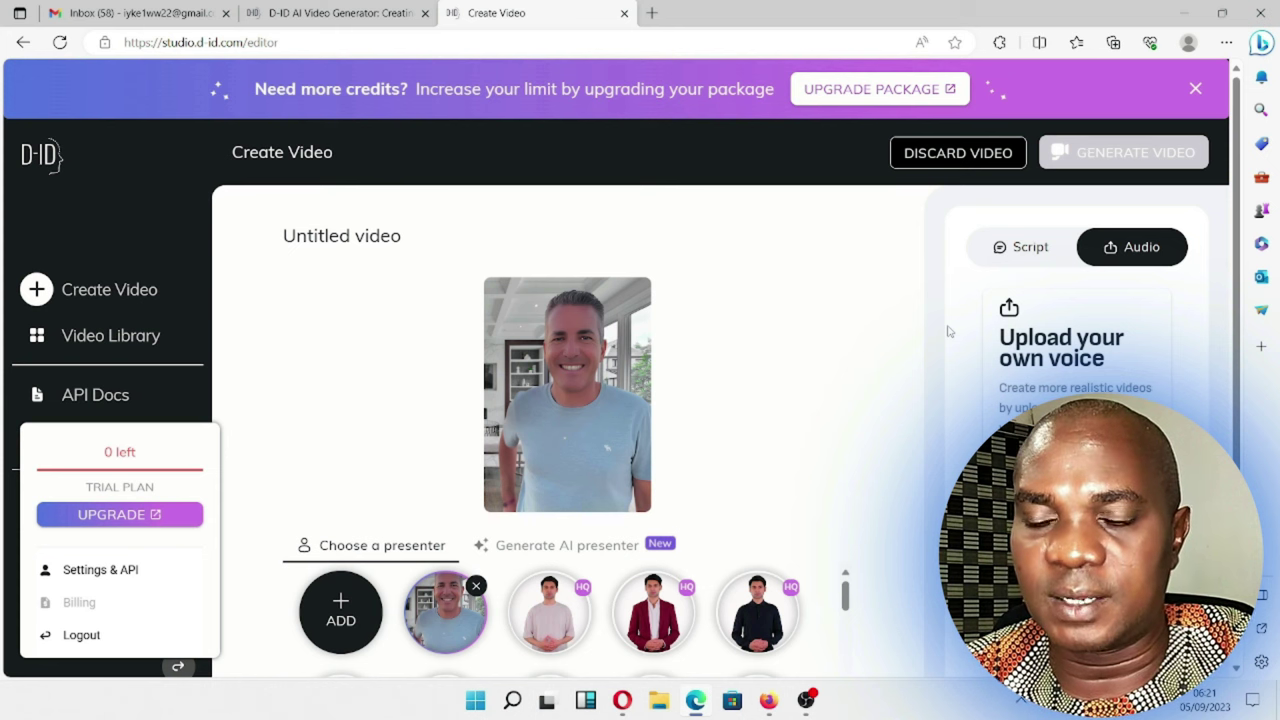
pyautogui.click(1037, 249)
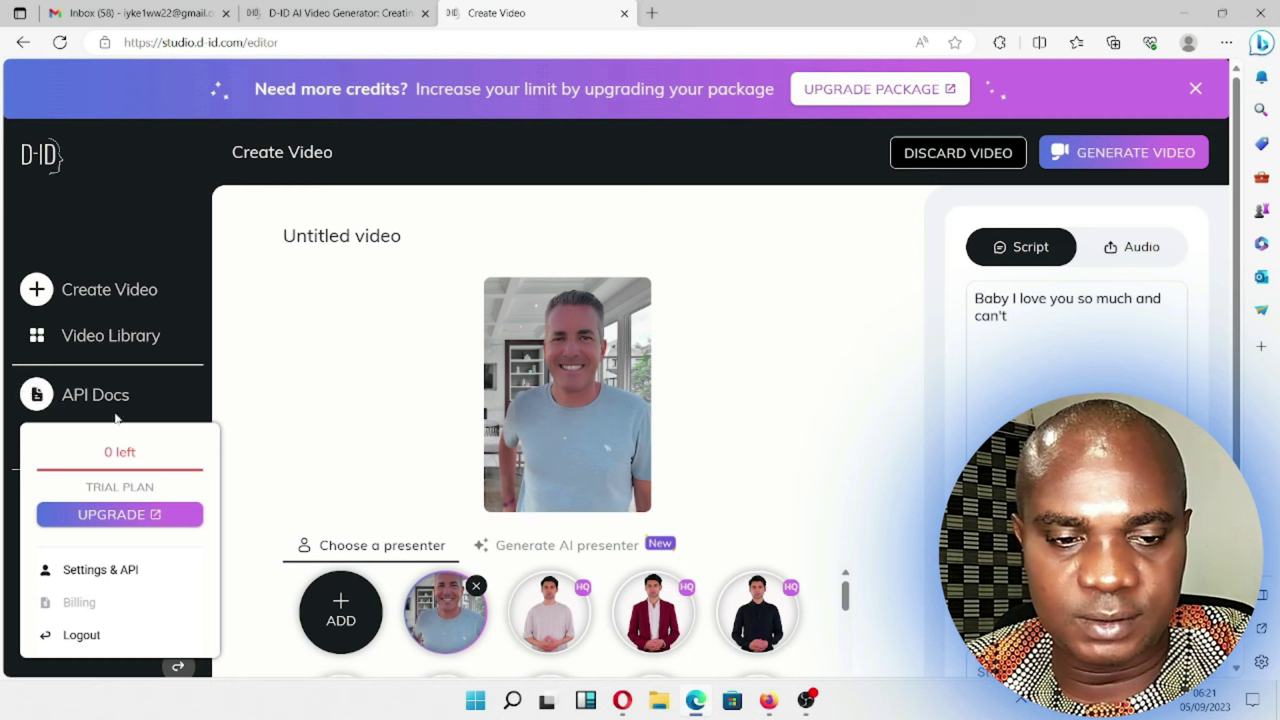
# Step: Reload the video editor and open the plan upgrade page from the account's credit details
pyautogui.click(58, 50)
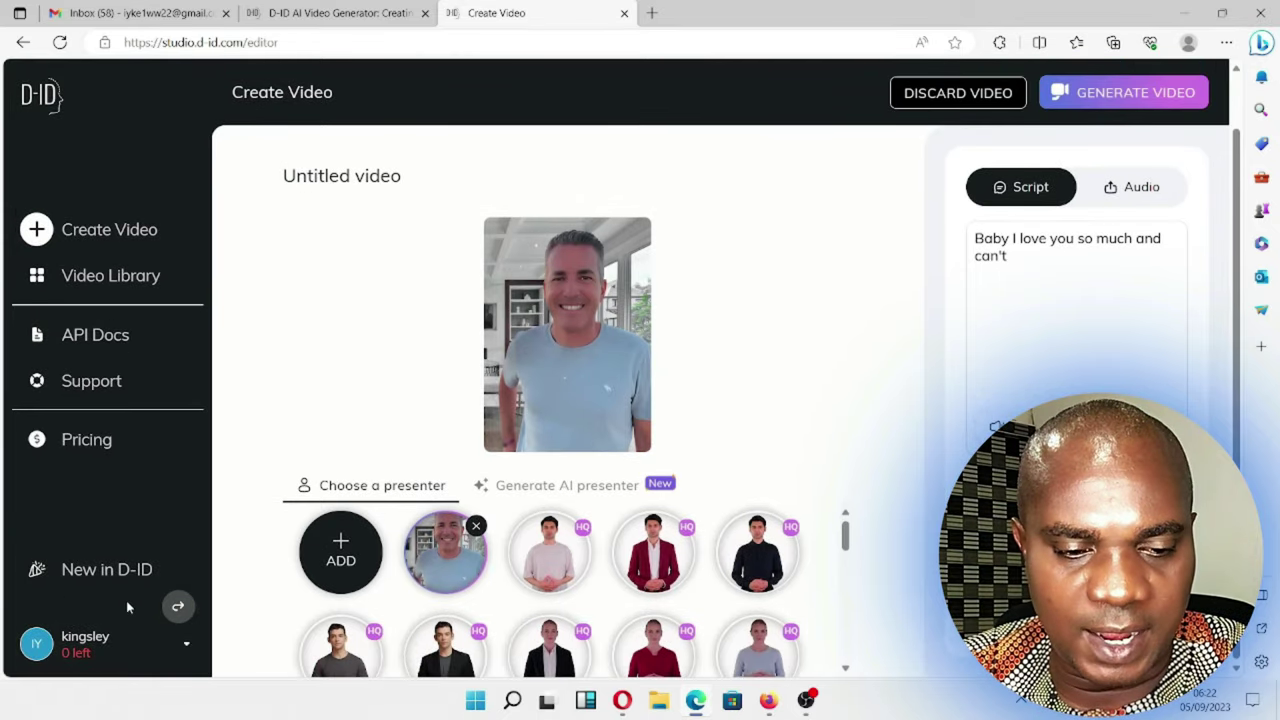
pyautogui.scroll(5, 126, 600)
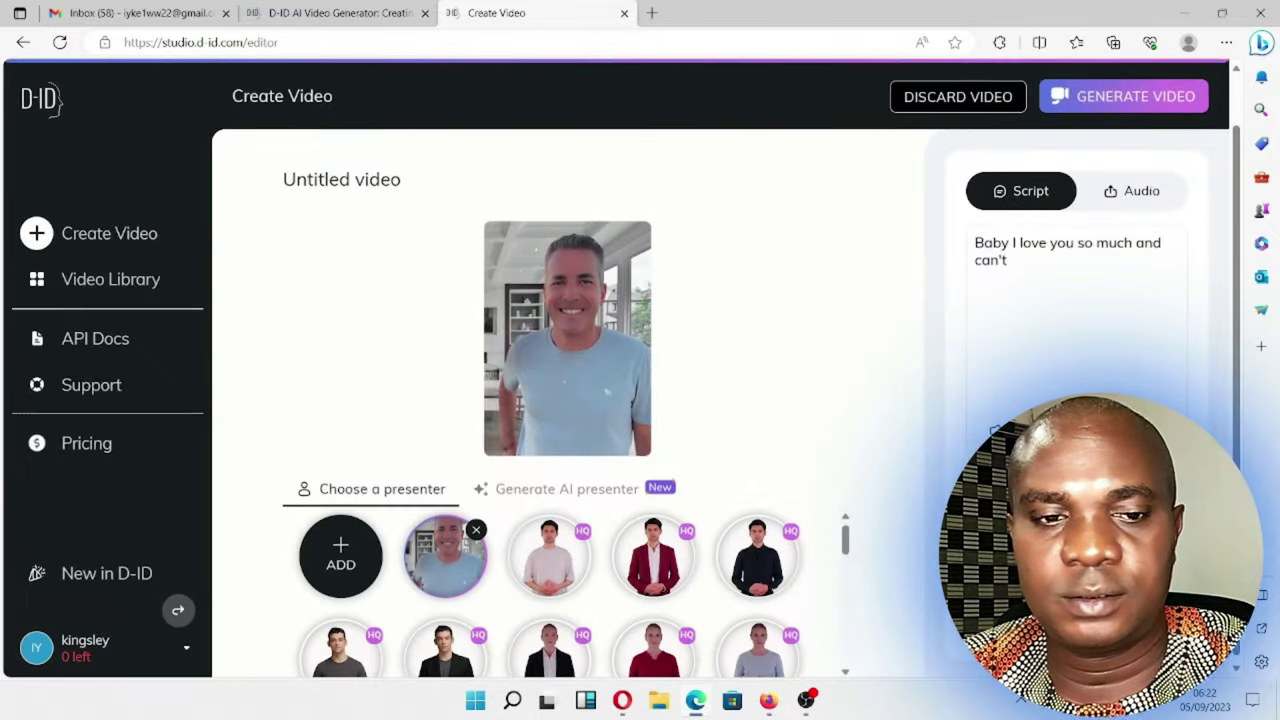
pyautogui.click(104, 647)
pyautogui.click(157, 460)
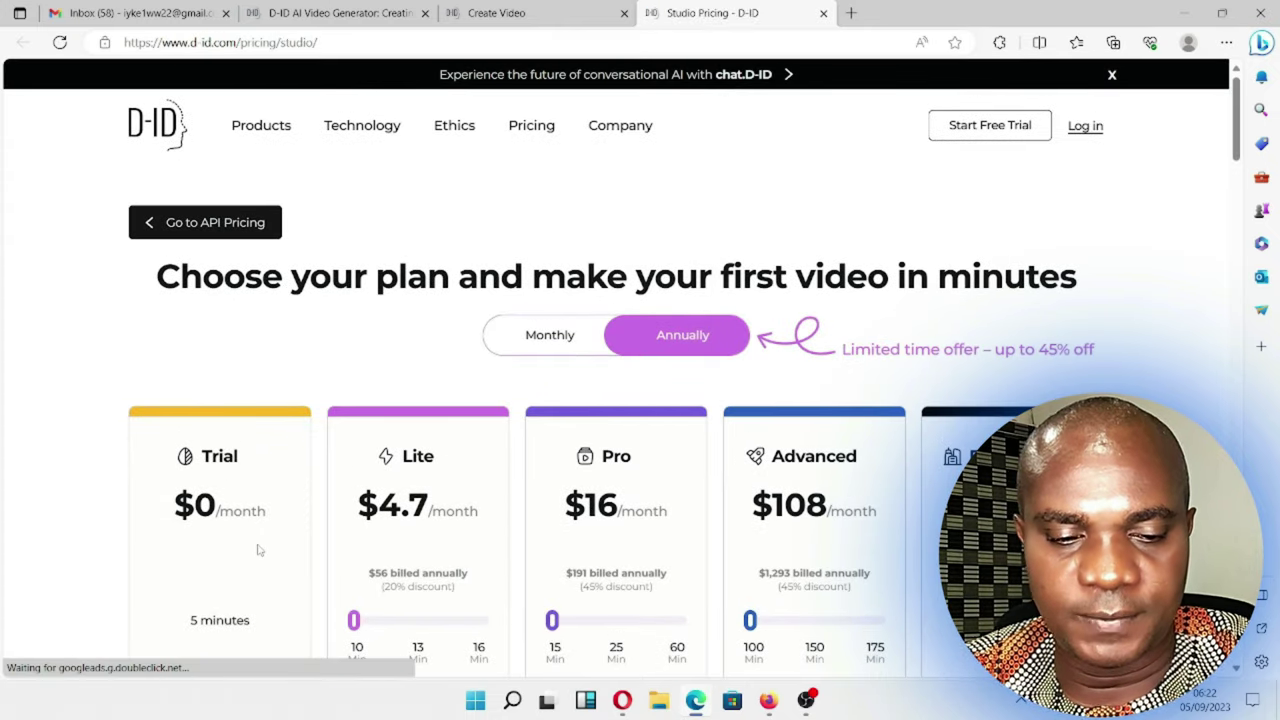
# Step: Set the Lite plan to 13 minutes and switch the pricing to monthly billing
pyautogui.scroll(-3, 257, 549)
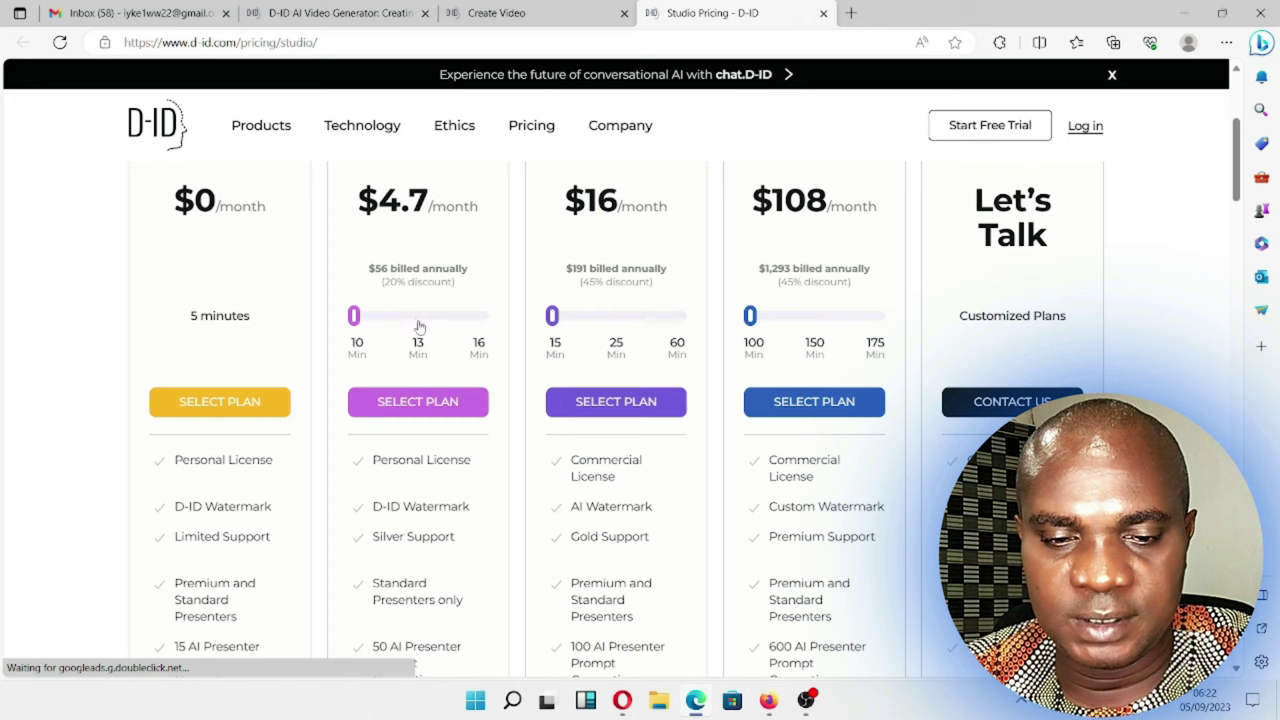
pyautogui.click(418, 318)
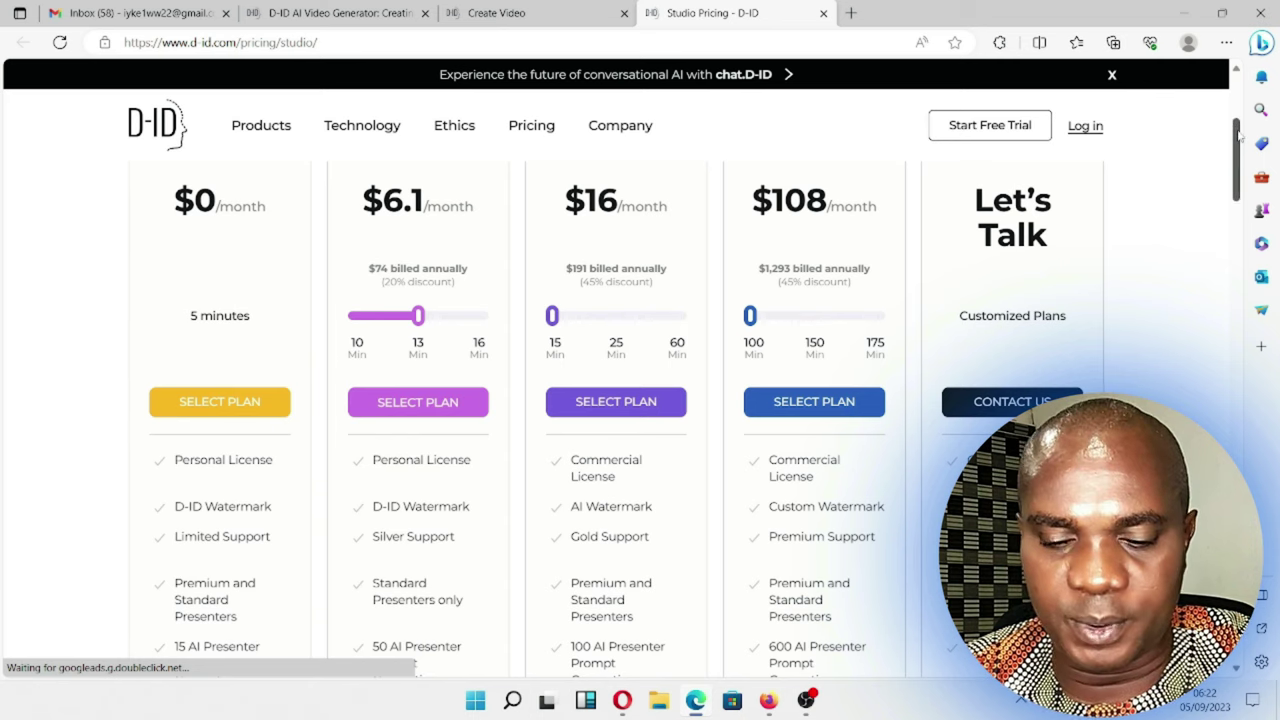
pyautogui.scroll(3, 1239, 137)
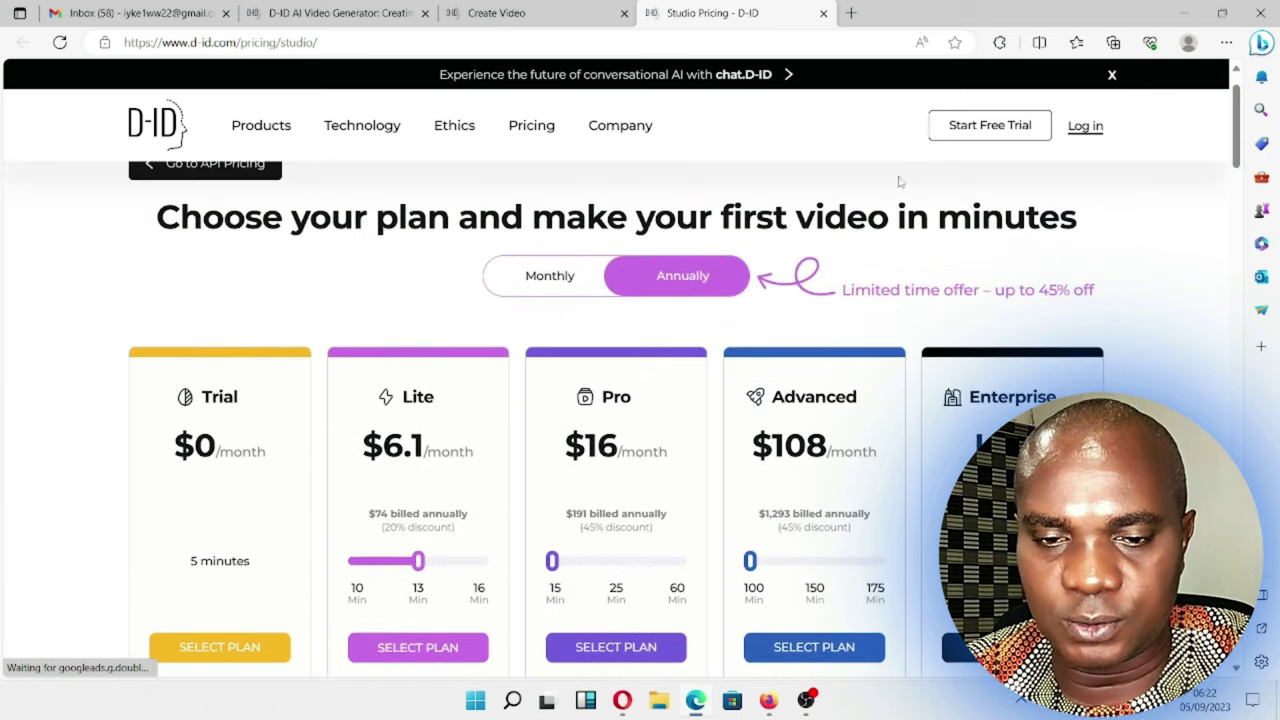
pyautogui.click(567, 278)
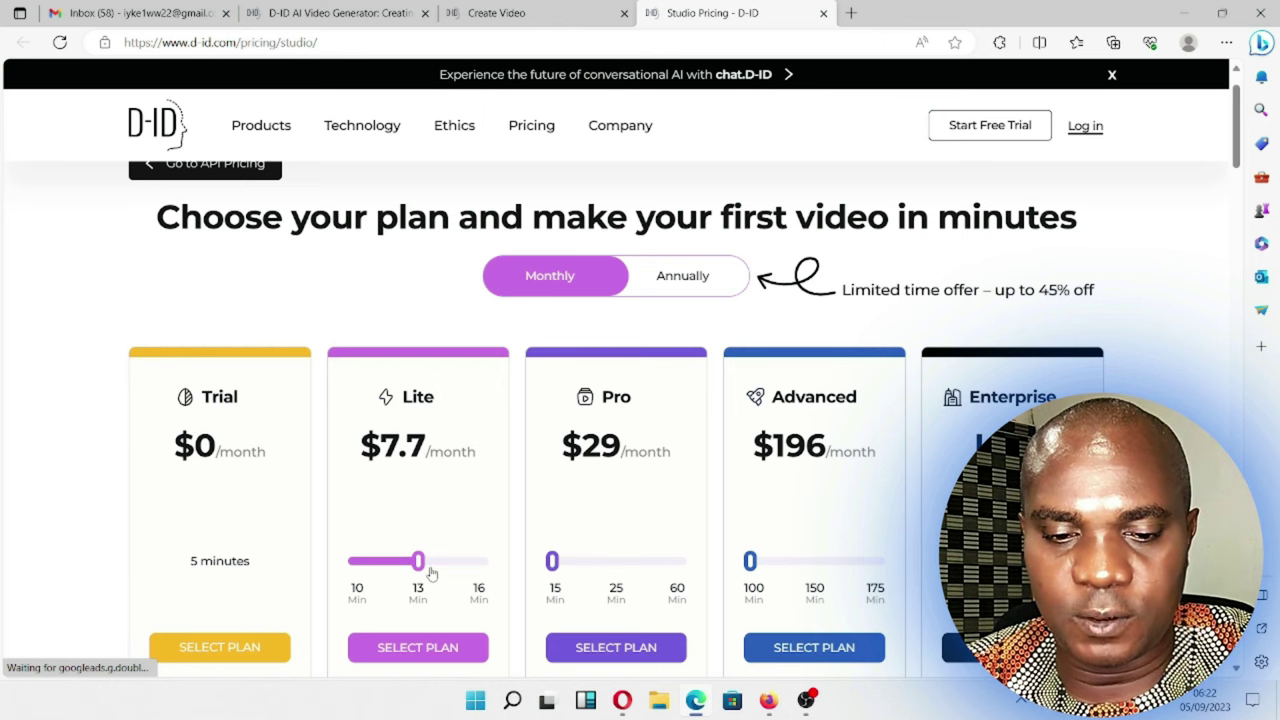
# Step: Compare the Lite plan's 10-minute price under monthly and annual billing, ending on monthly billing with 13 minutes
pyautogui.rightClick(370, 568)
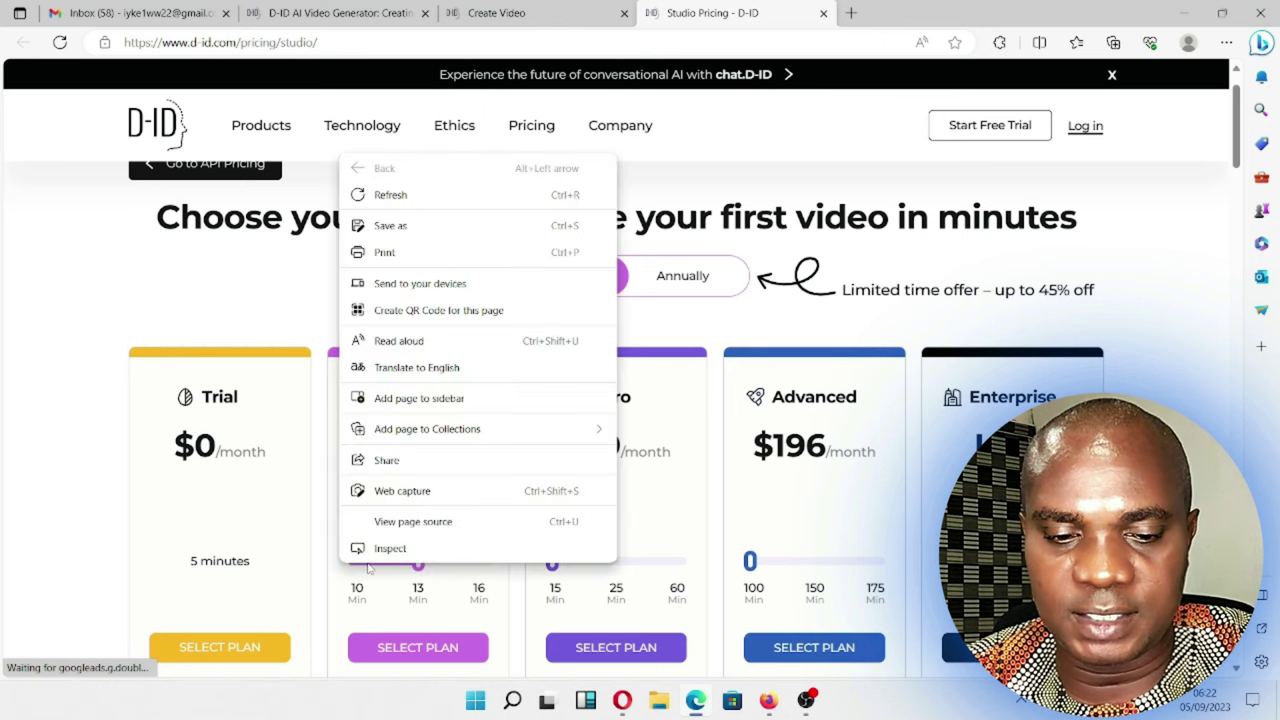
pyautogui.click(370, 568)
pyautogui.click(370, 568)
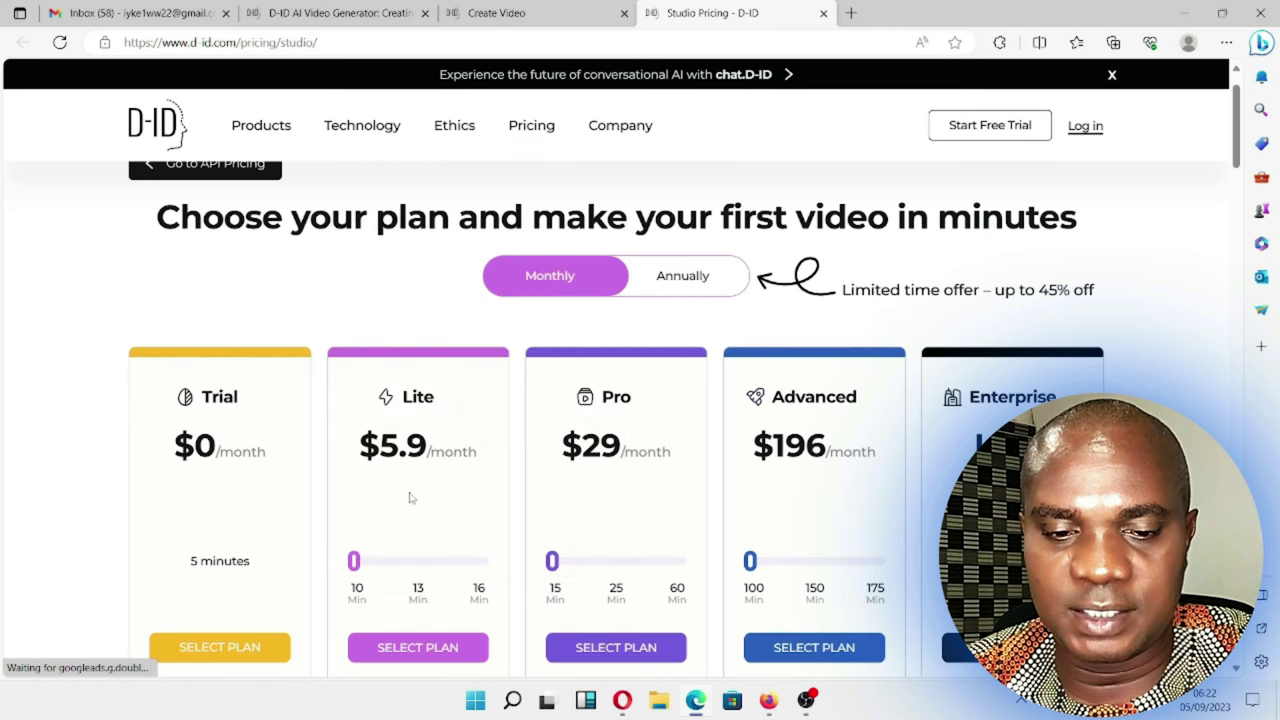
pyautogui.click(700, 278)
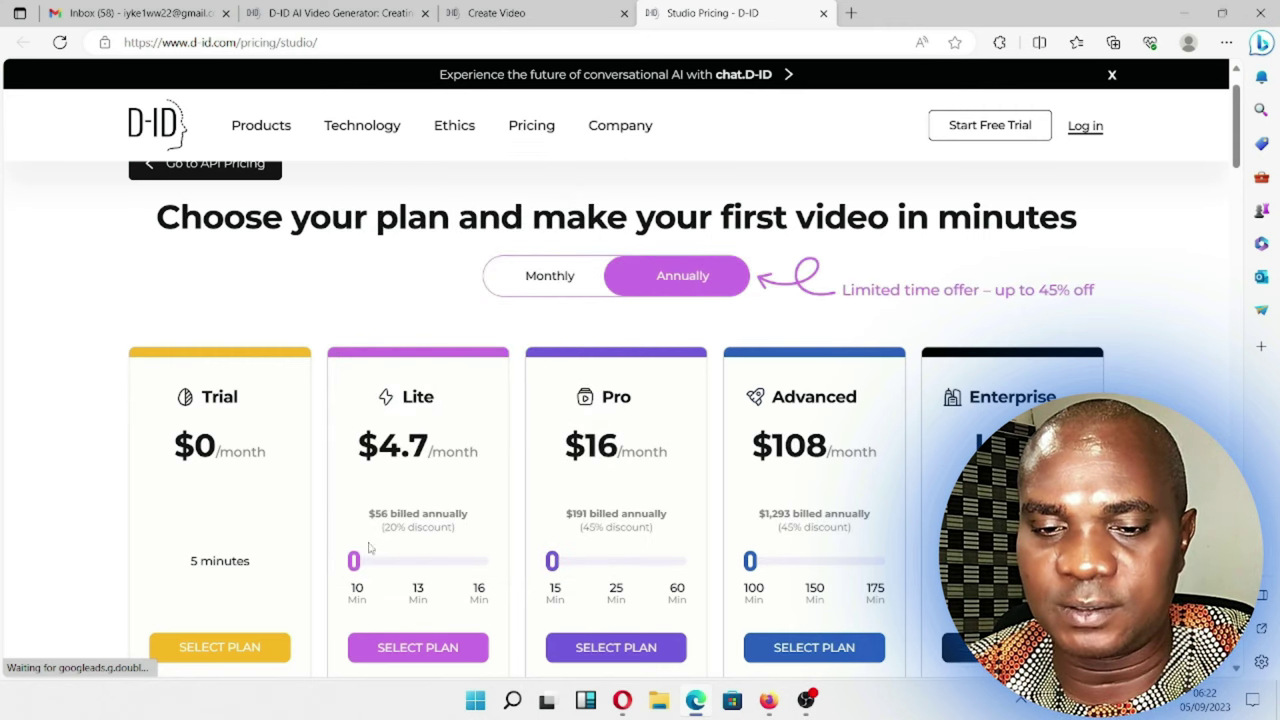
pyautogui.click(542, 283)
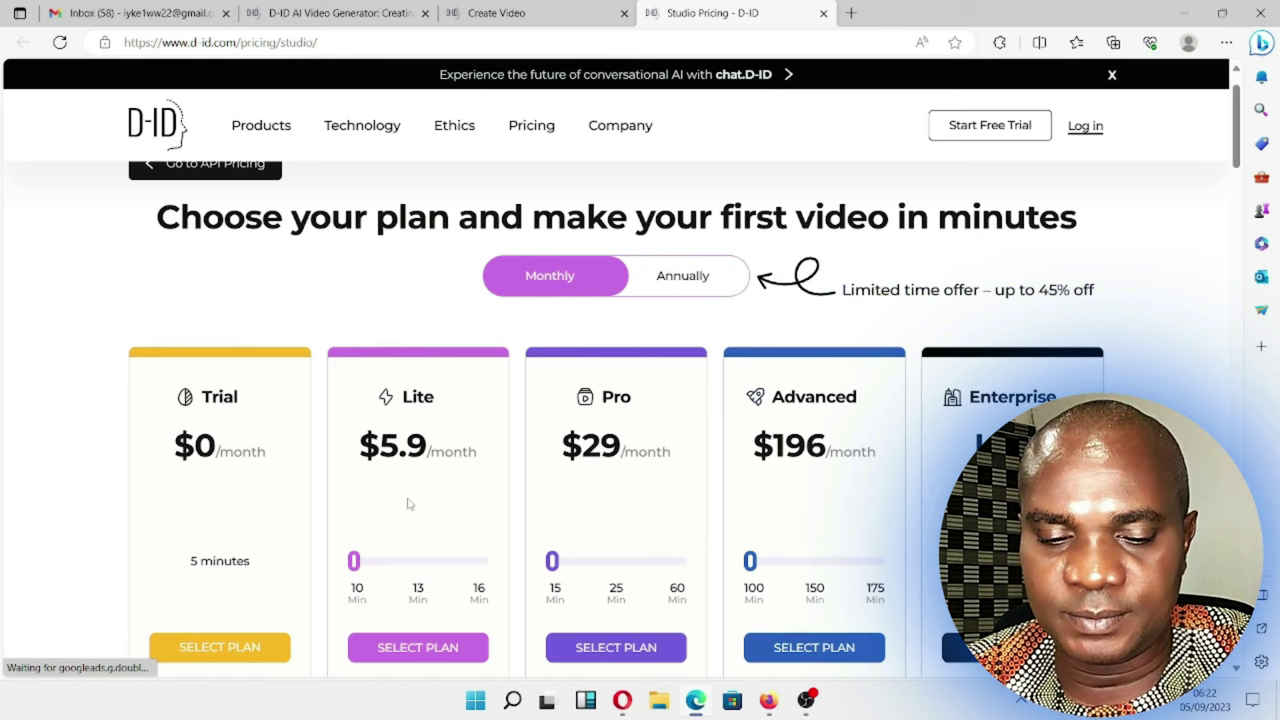
pyautogui.click(414, 576)
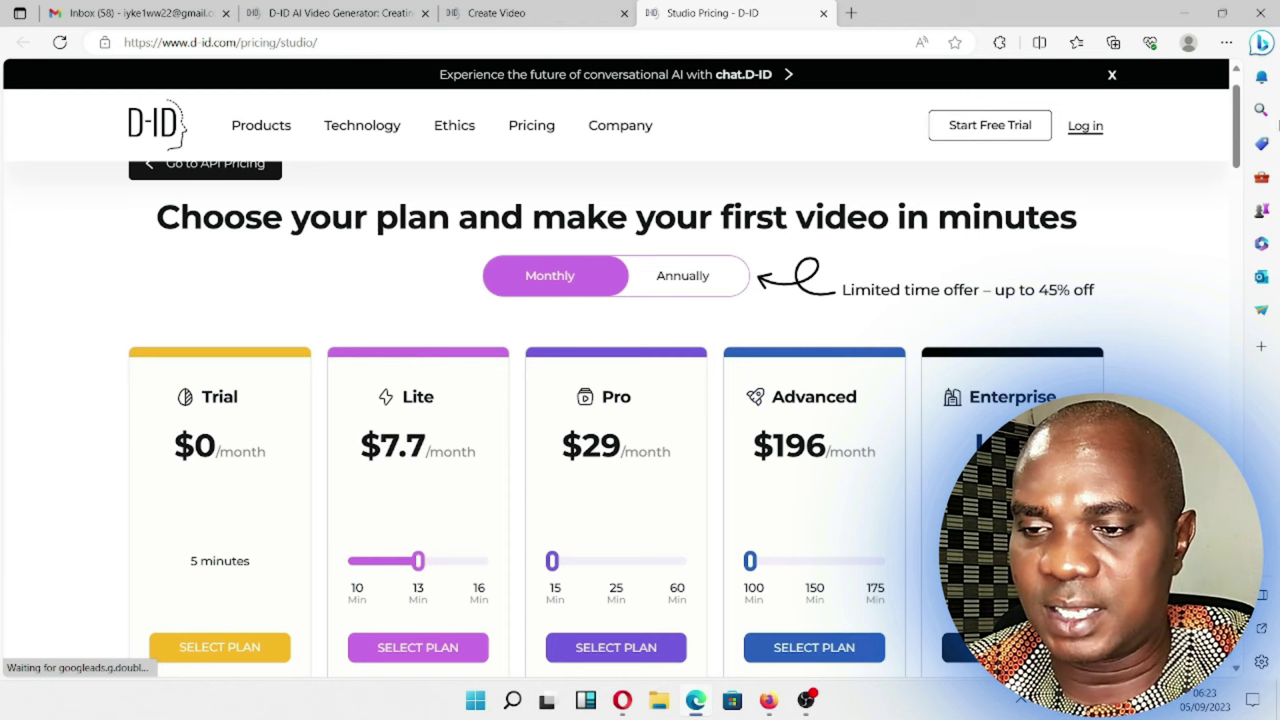
# Step: Examine the licence, watermark, support and presenter features listed for each plan
pyautogui.moveTo(1236, 123); pyautogui.dragTo(1238, 178)
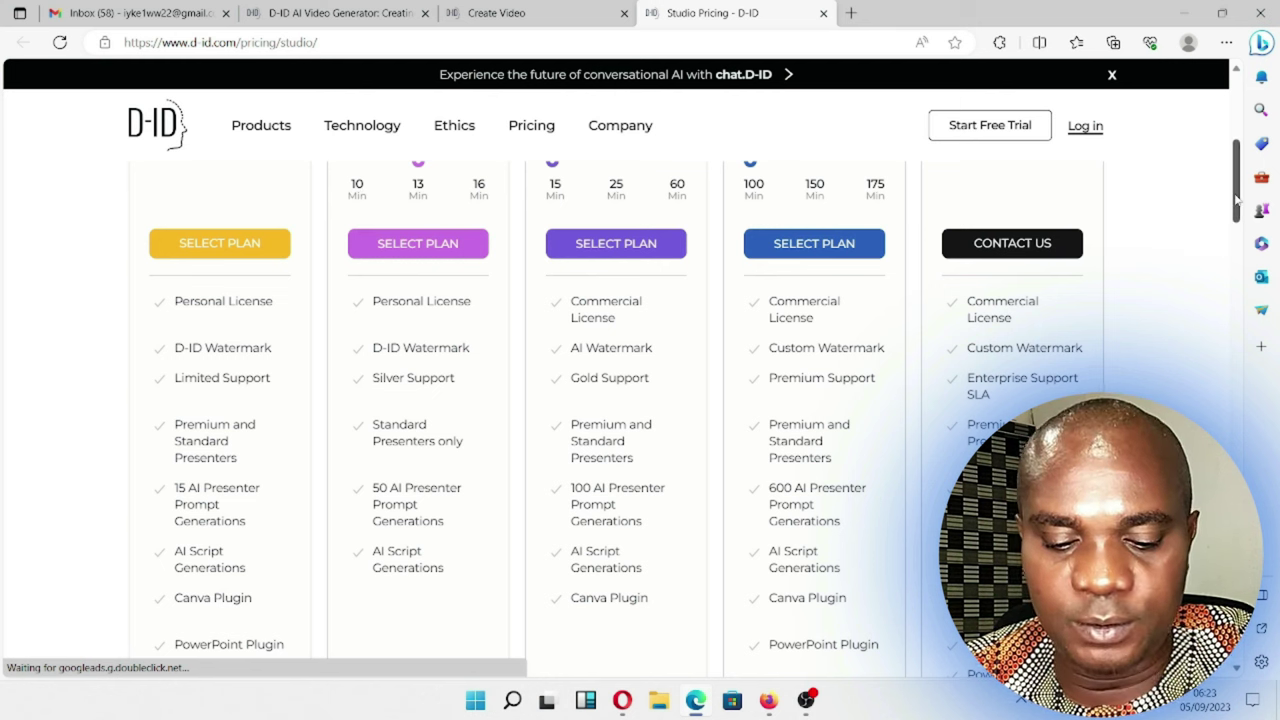
pyautogui.rightClick(1237, 163)
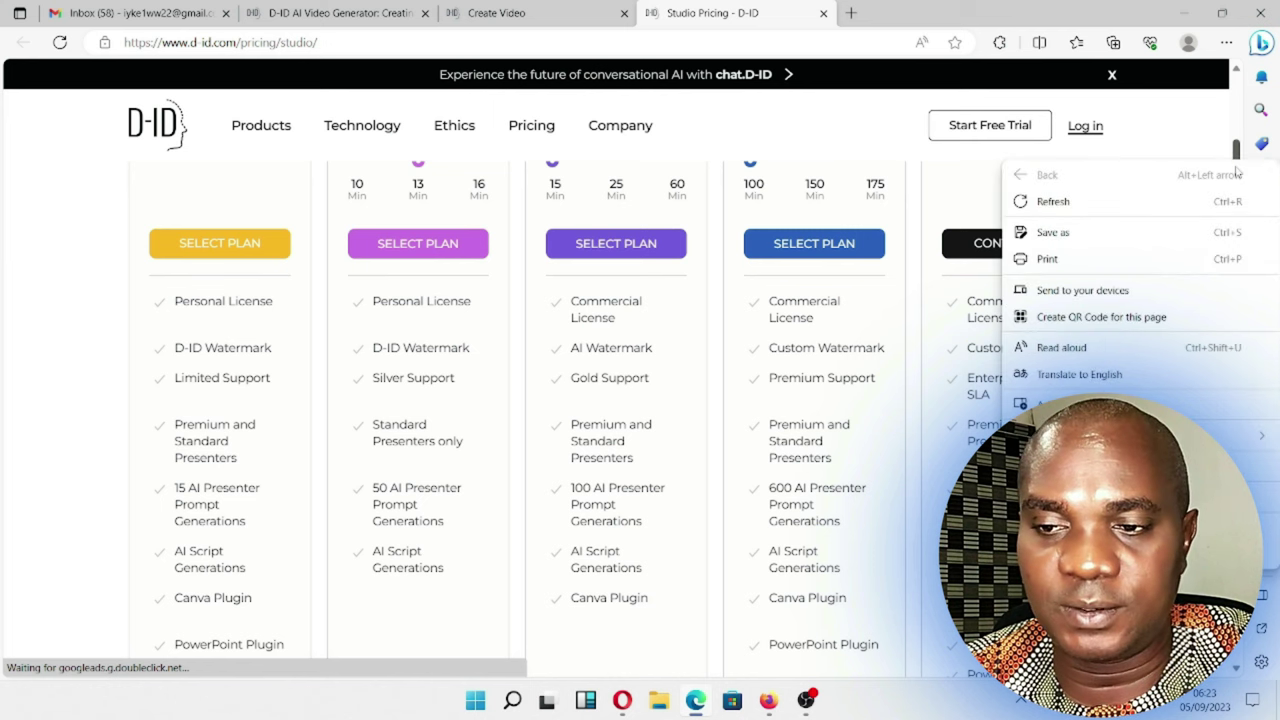
pyautogui.click(1238, 152)
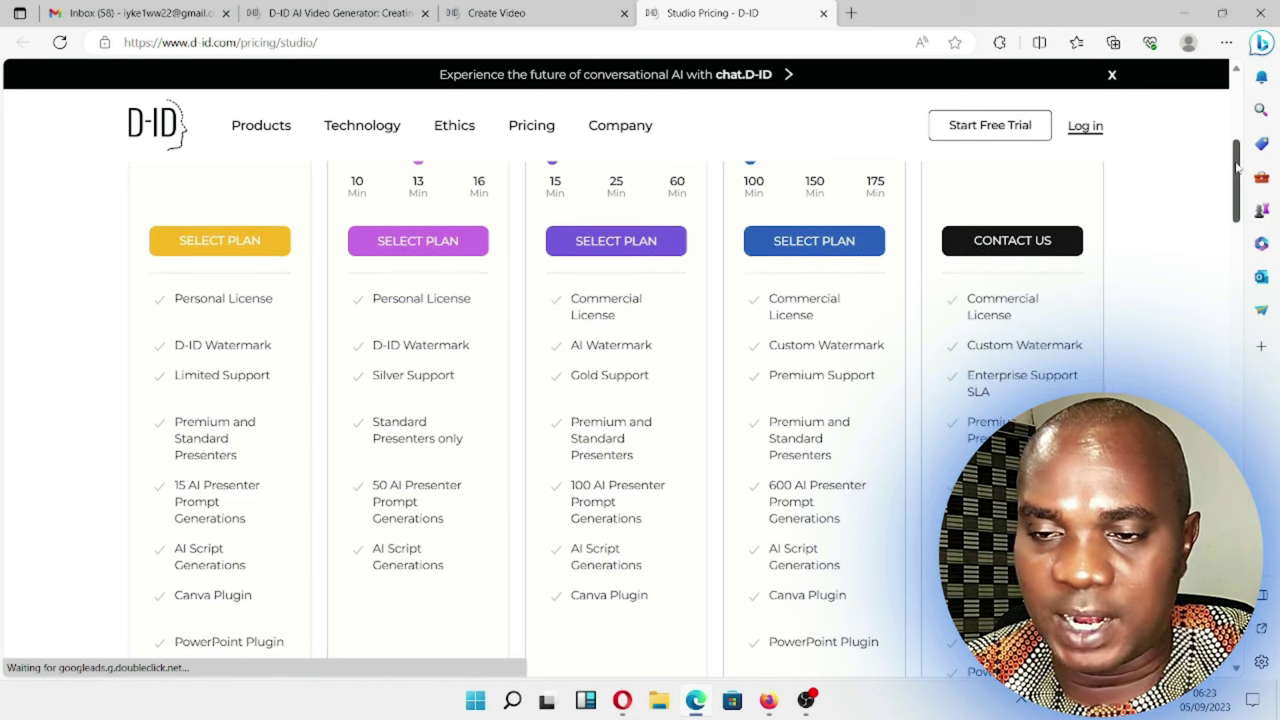
pyautogui.moveTo(1237, 170); pyautogui.dragTo(1237, 126)
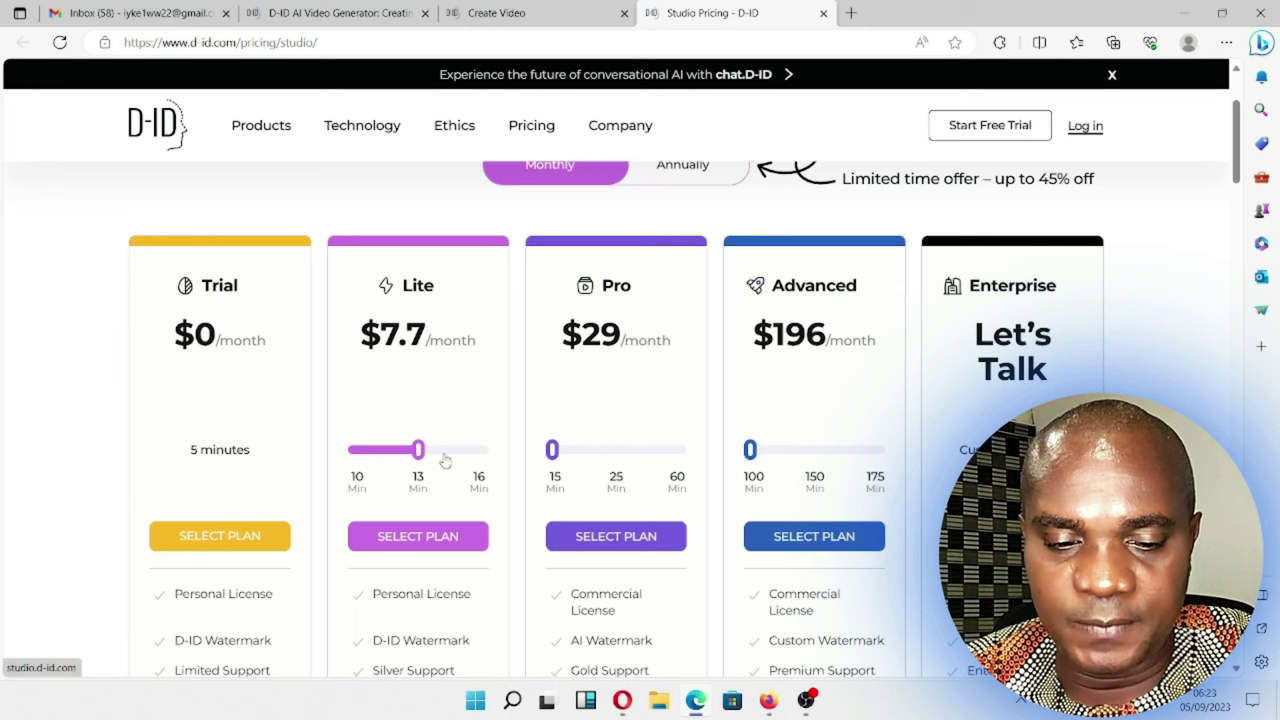
# Step: Check the Lite plan's monthly price at 16 minutes and return the plan to 13 minutes
pyautogui.moveTo(426, 455); pyautogui.dragTo(477, 455)
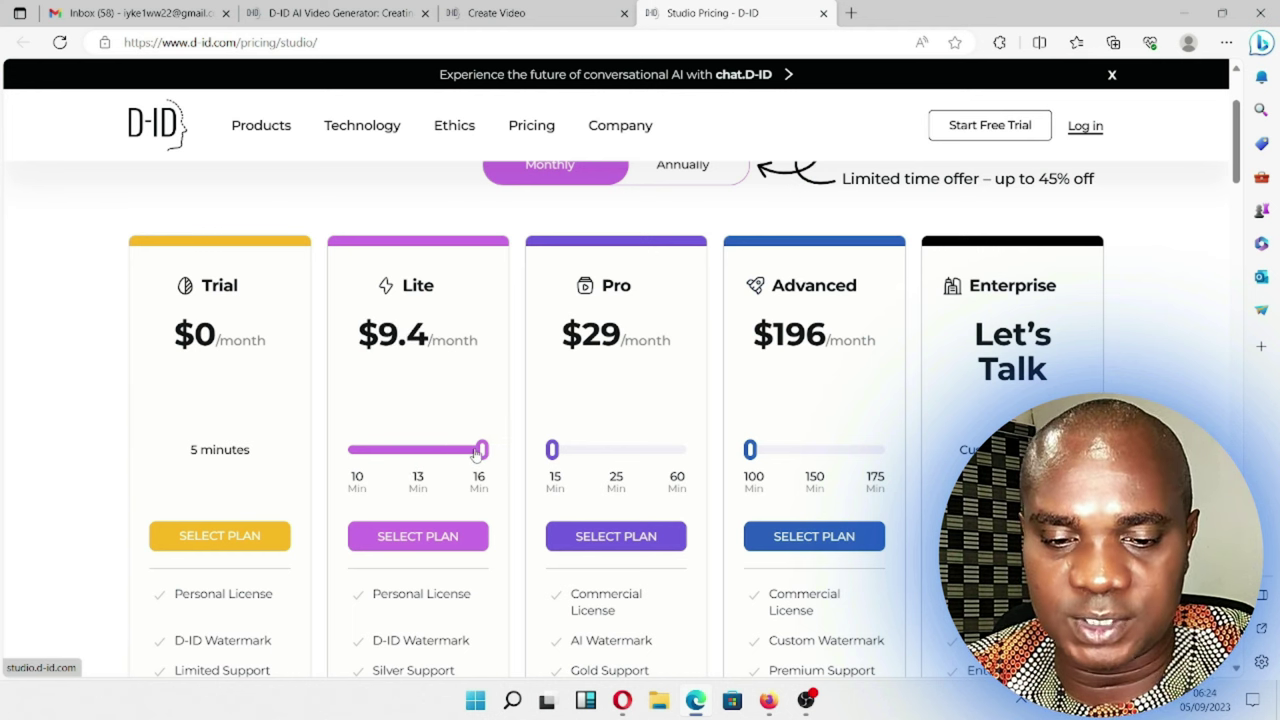
pyautogui.moveTo(477, 455); pyautogui.dragTo(441, 455)
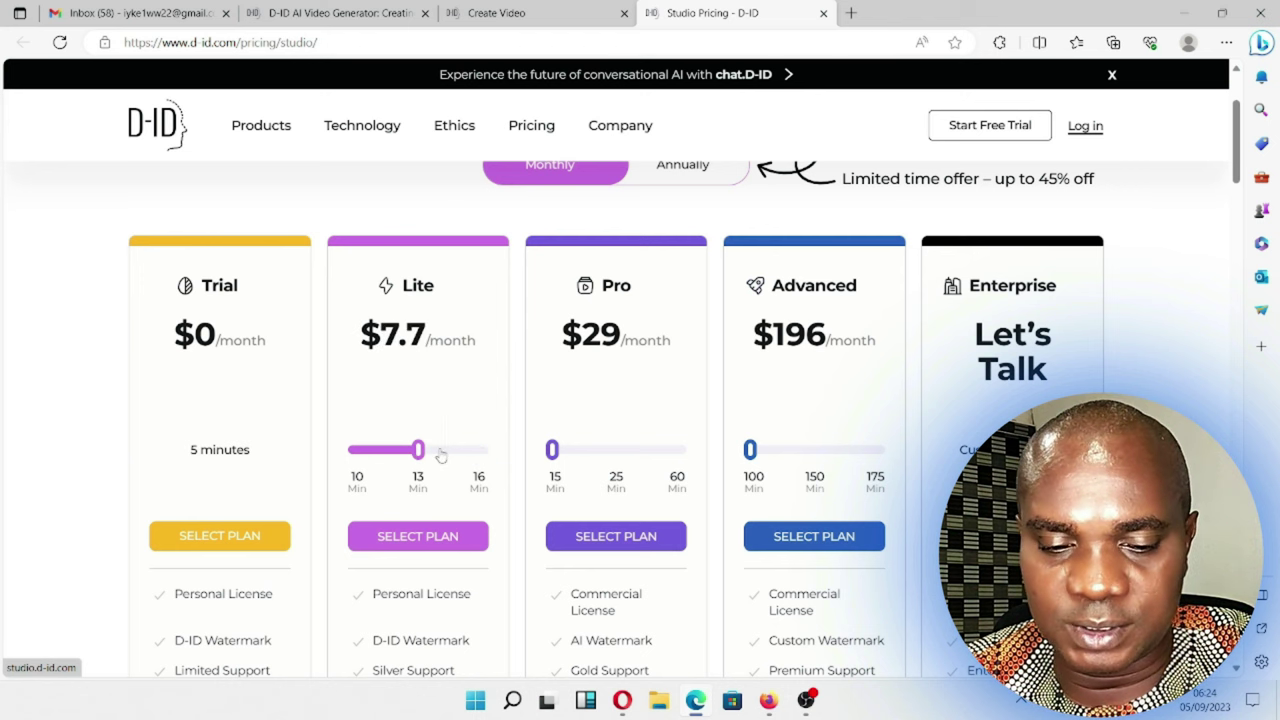
pyautogui.moveTo(417, 451)
pyautogui.mouseDown()
pyautogui.moveTo(358, 457)
pyautogui.moveTo(399, 457)
pyautogui.mouseUp()
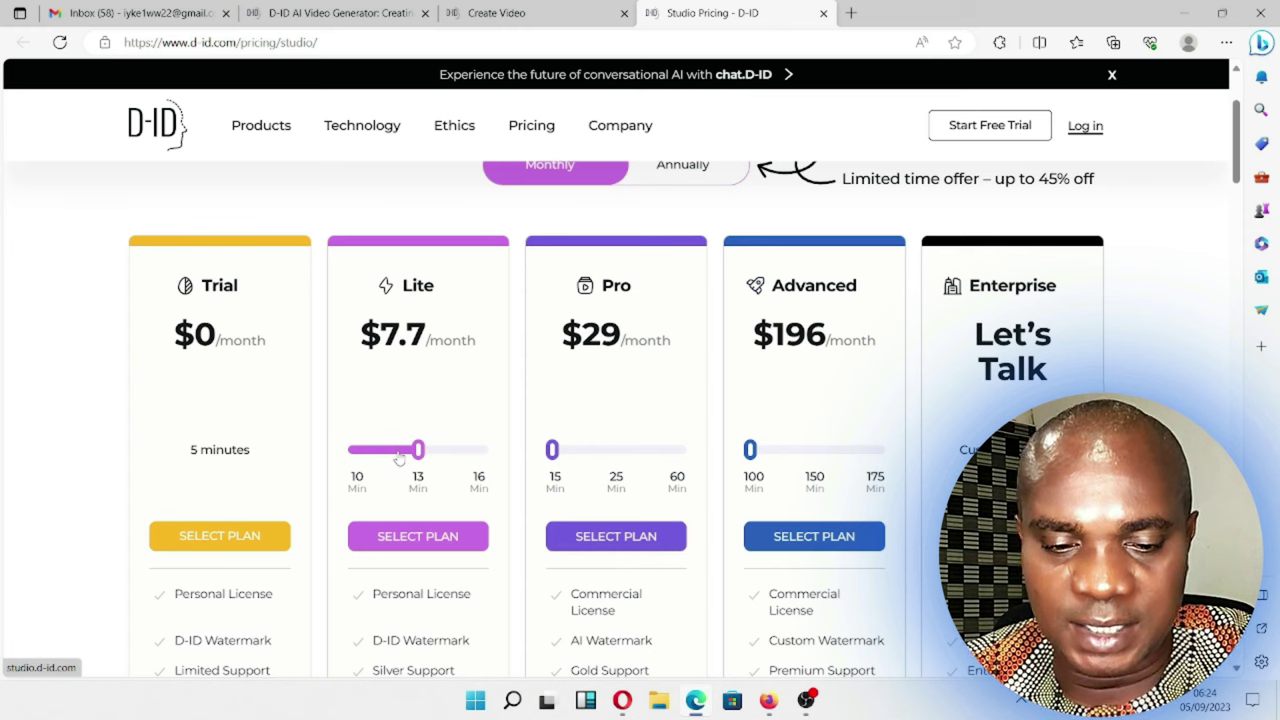
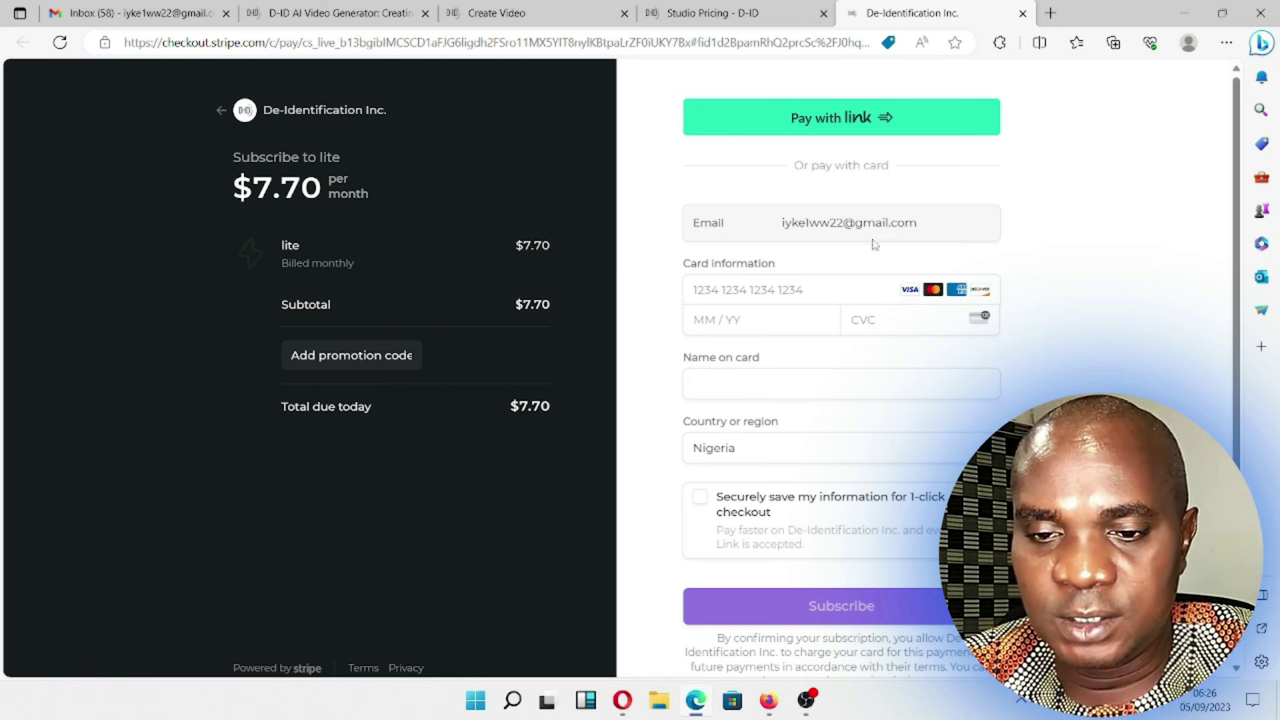
pyautogui.click(777, 289)
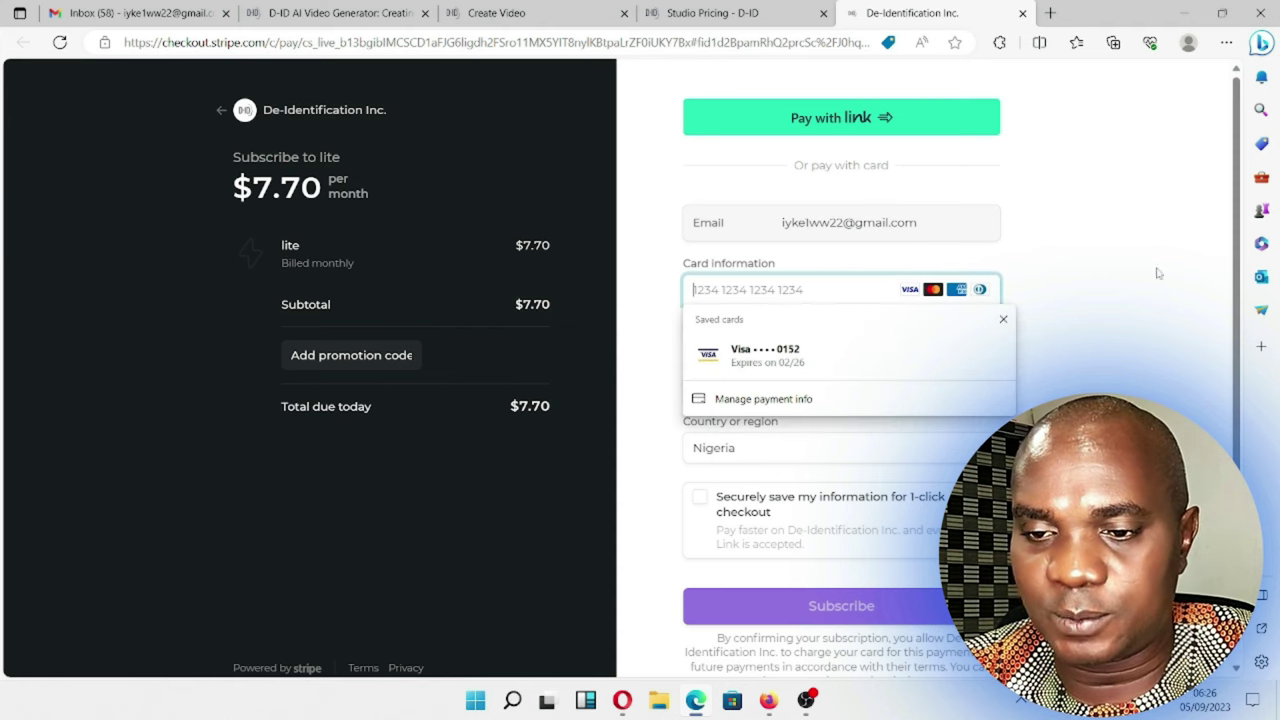
pyautogui.click(1004, 320)
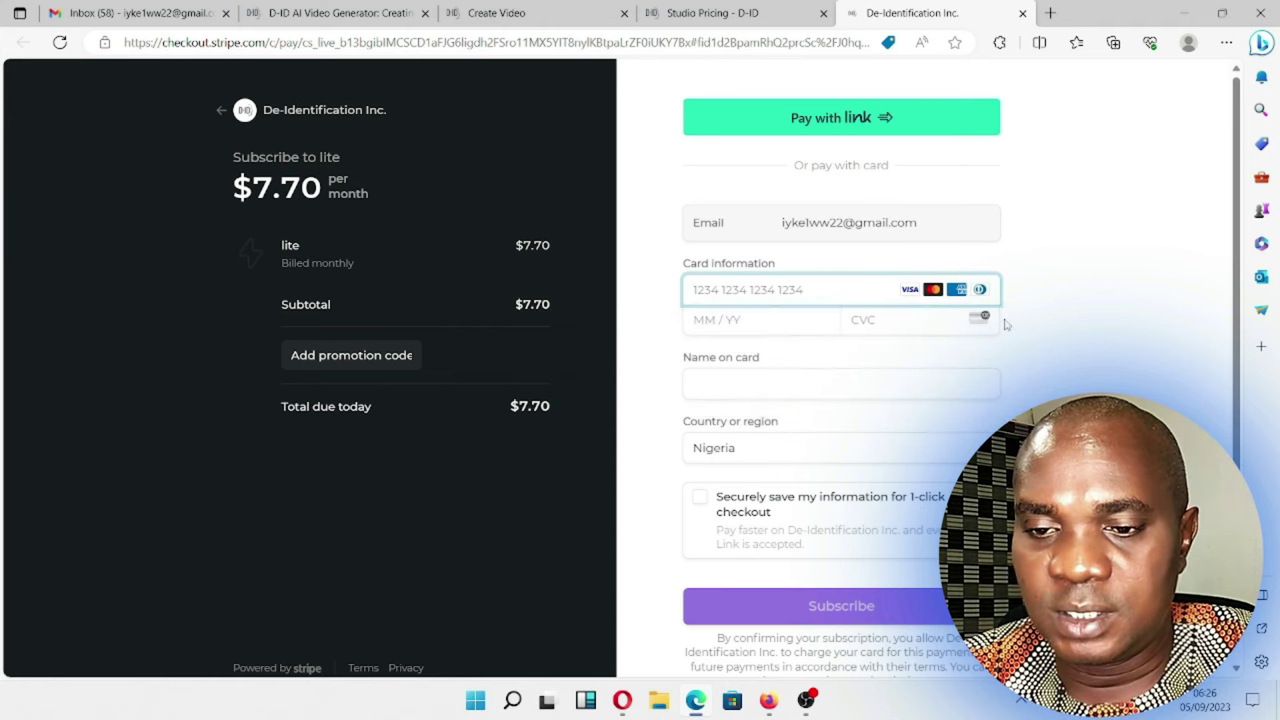
pyautogui.click(767, 379)
pyautogui.press('Down')
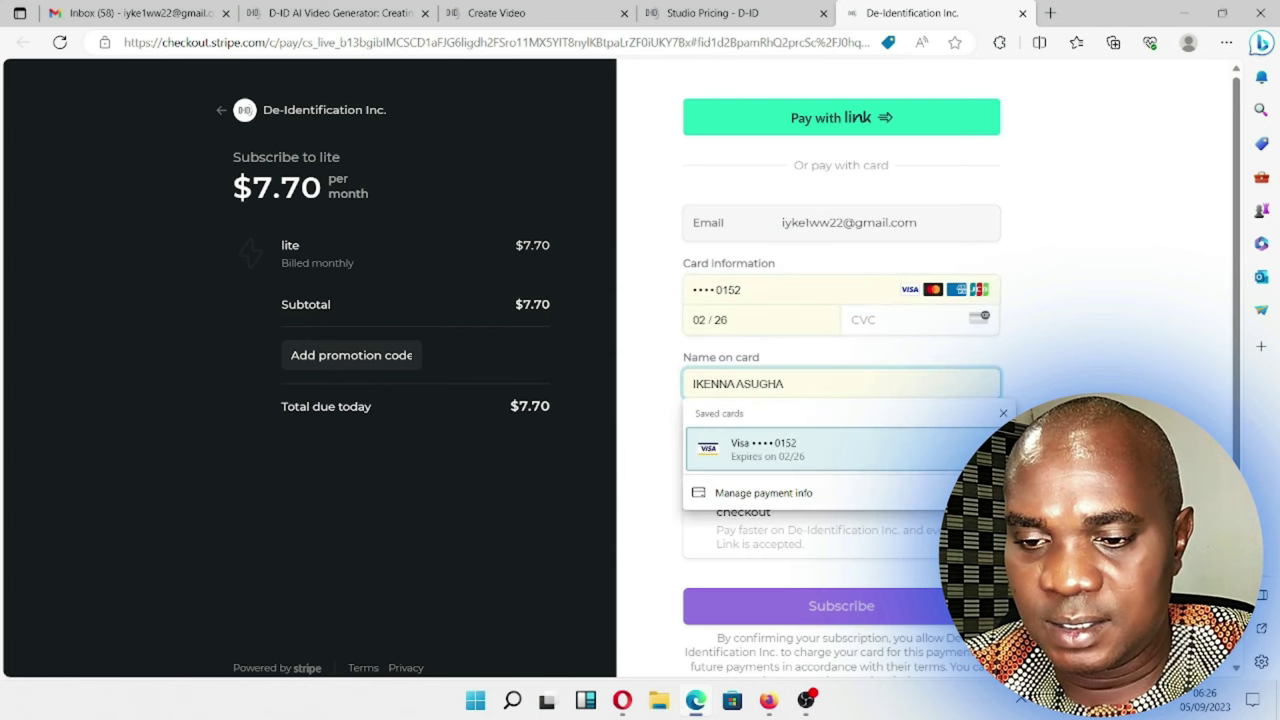
pyautogui.press('Up')
pyautogui.press('Escape')
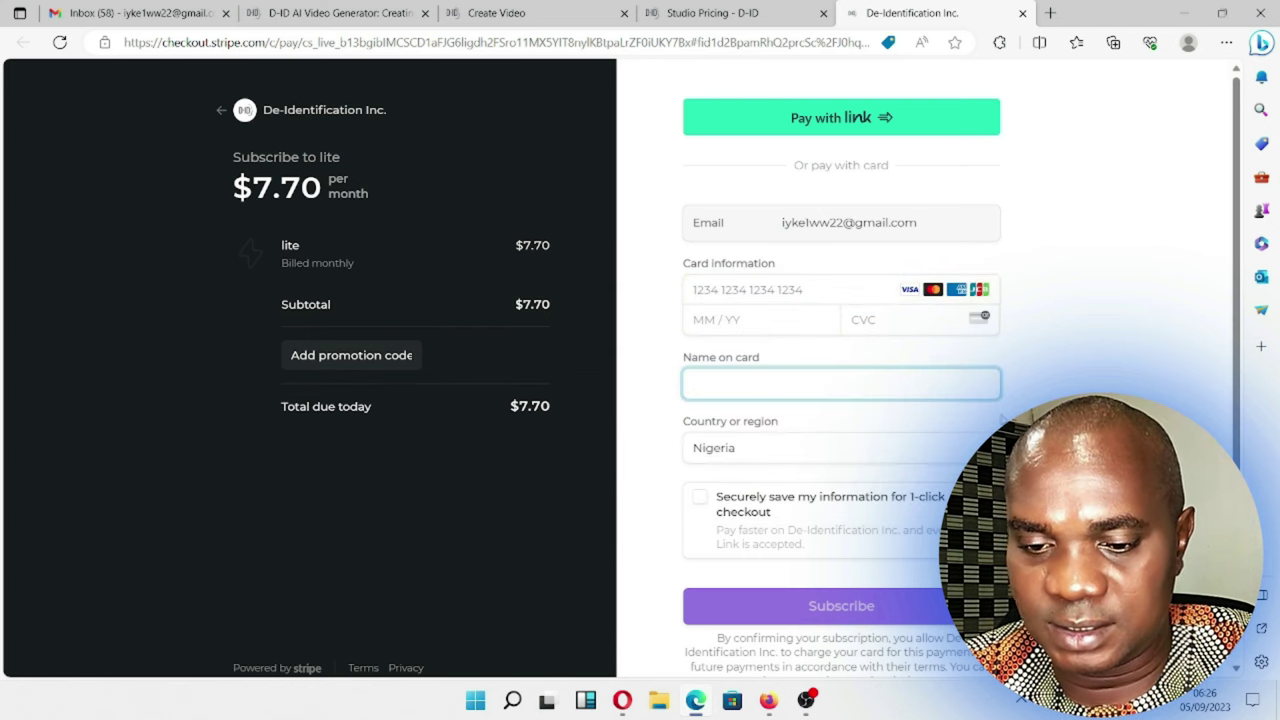
# Step: Try to subscribe to the Lite plan with the card number, expiry, CVC and cardholder name, completing the human check
pyautogui.click(770, 290)
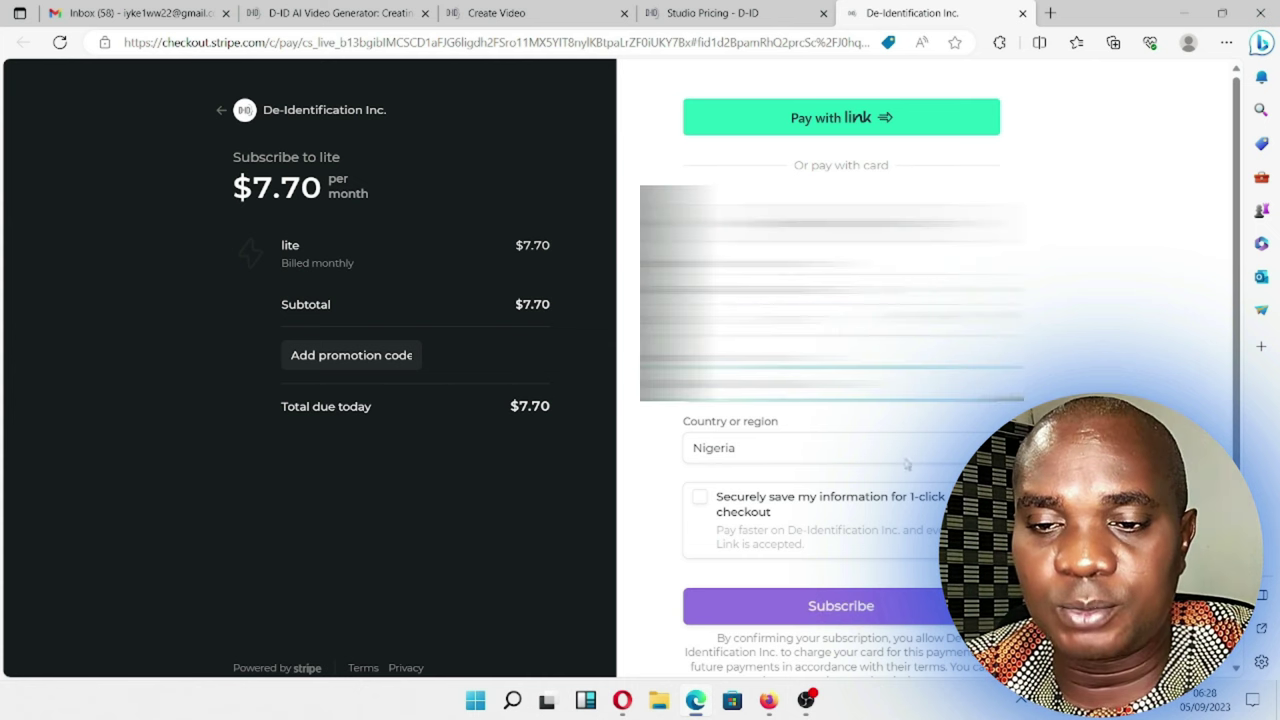
pyautogui.click(891, 609)
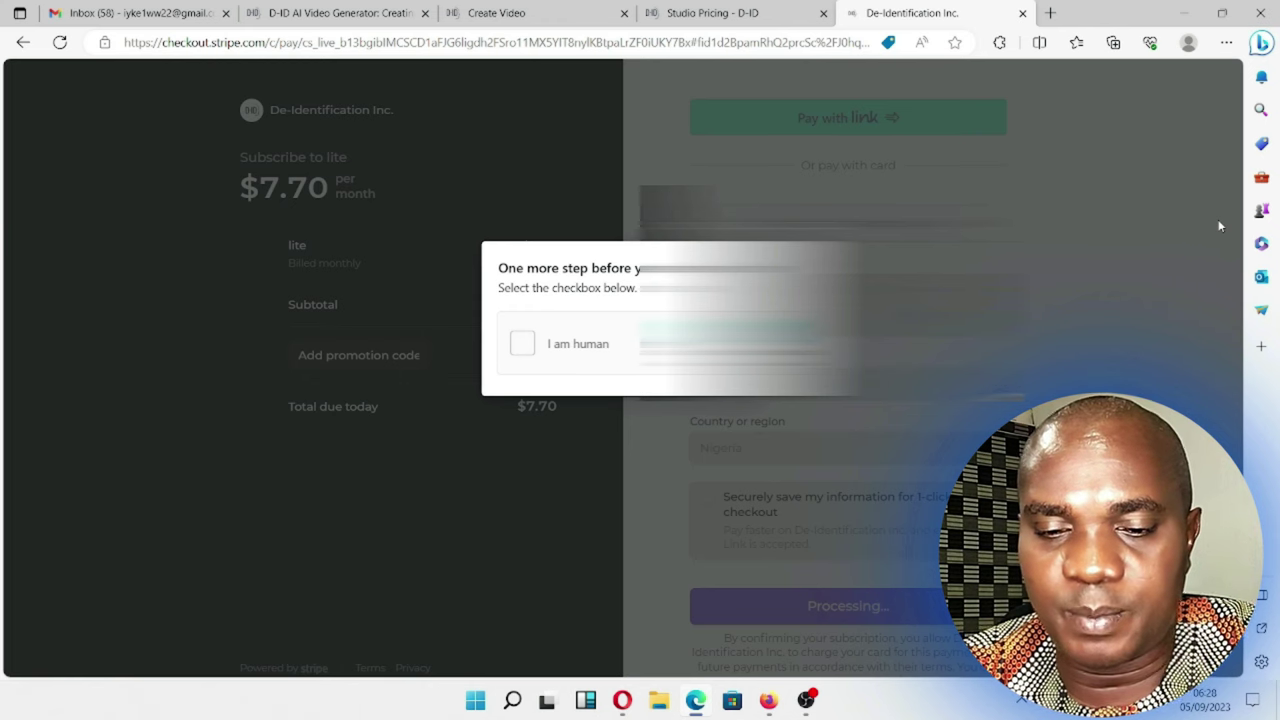
pyautogui.click(523, 345)
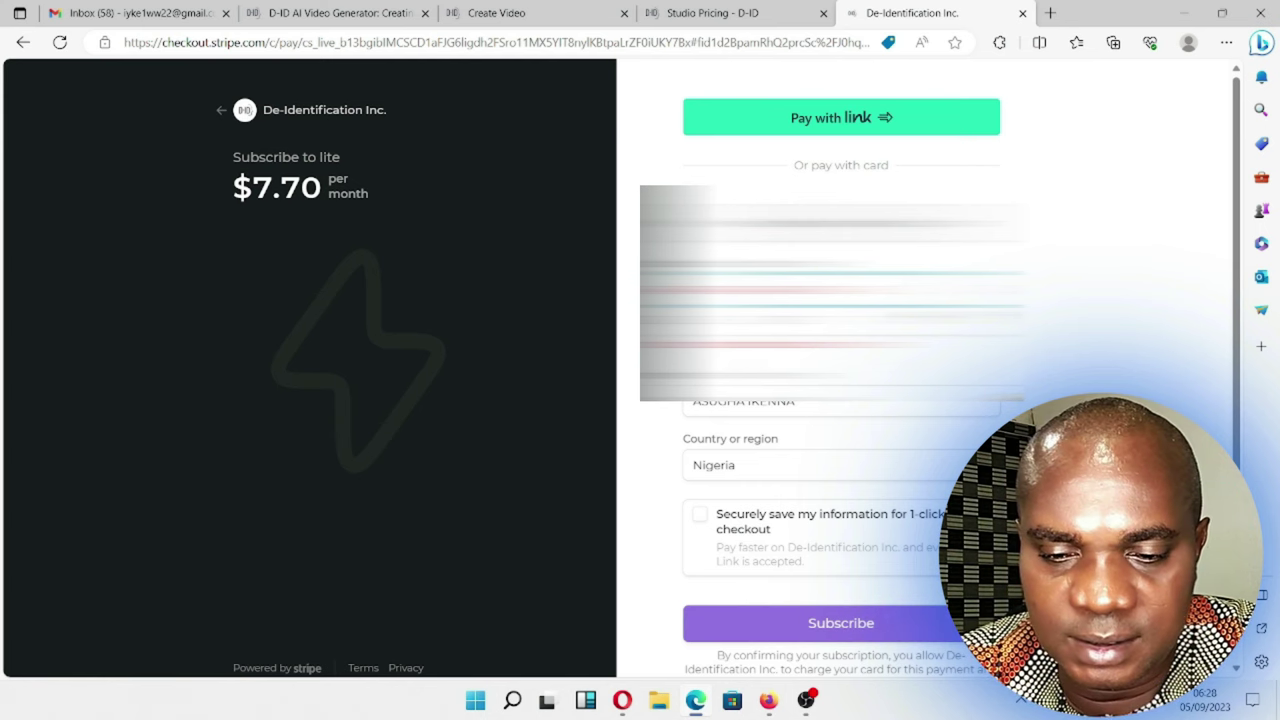
# Step: Choose Link as the payment method and sign up for it with the saved contact details
pyautogui.scroll(-1, 1046, 212)
pyautogui.click(866, 118)
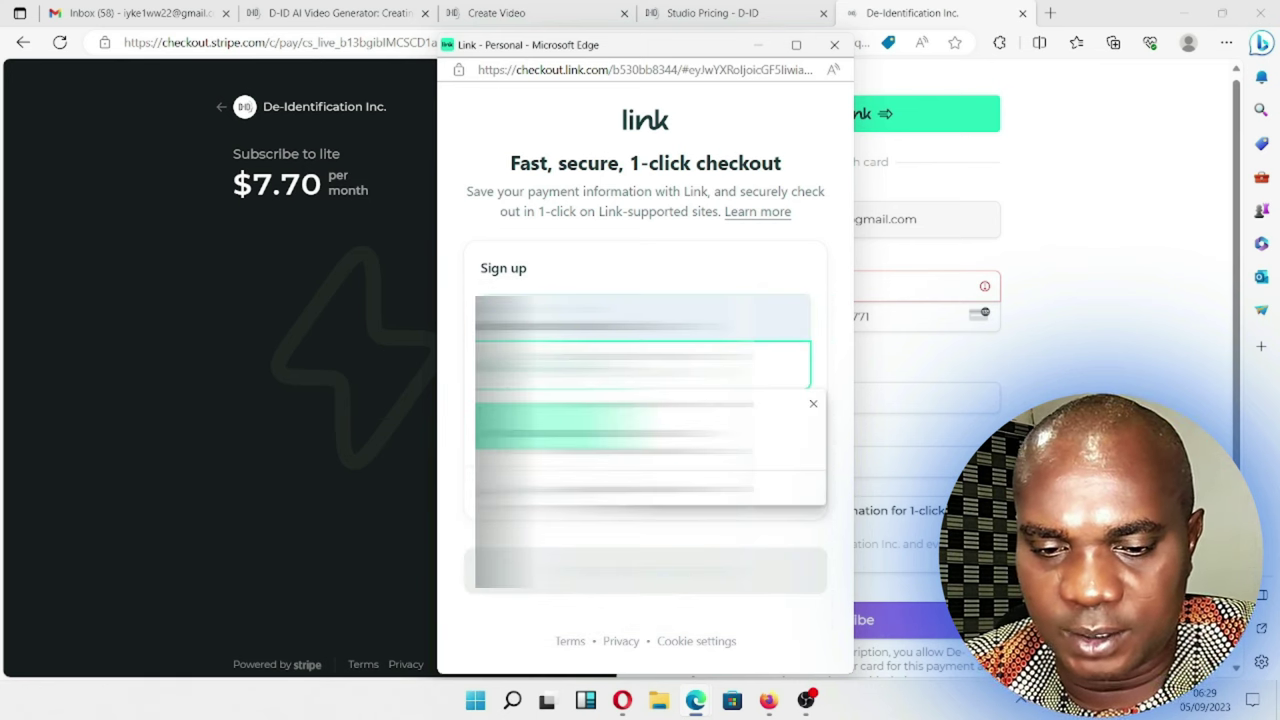
pyautogui.press('Down')
pyautogui.press('Return')
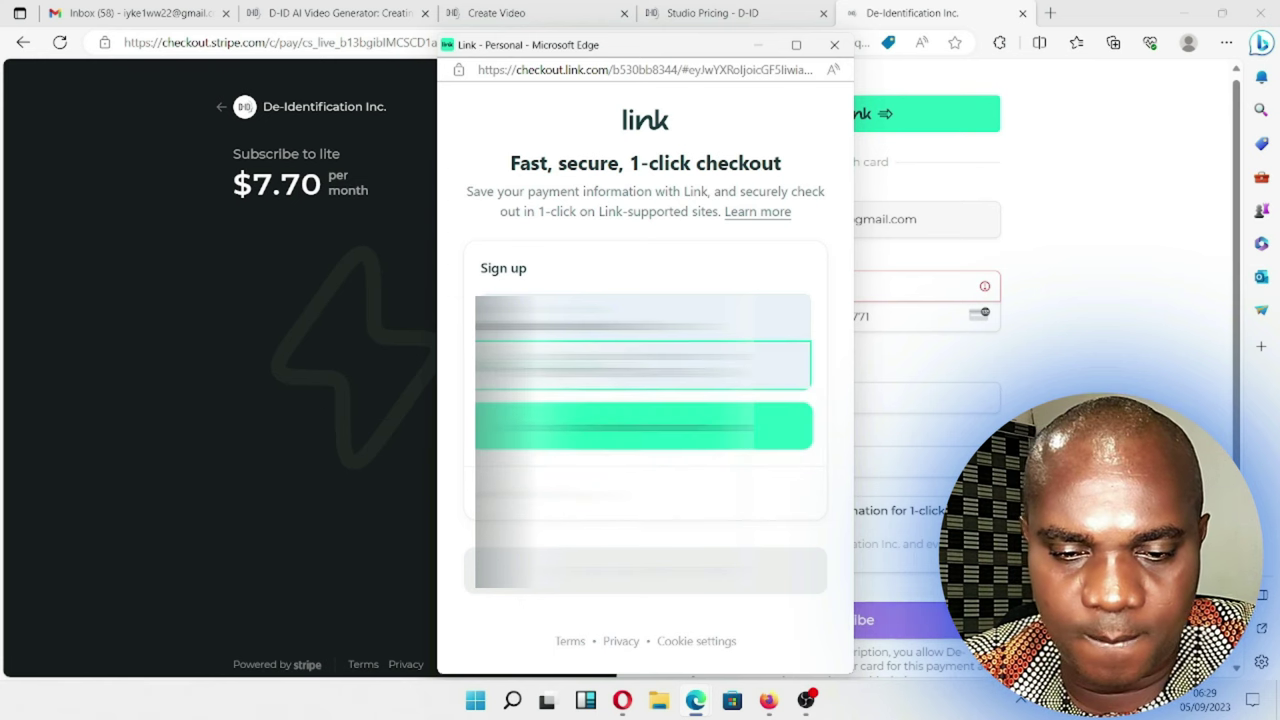
pyautogui.click(583, 433)
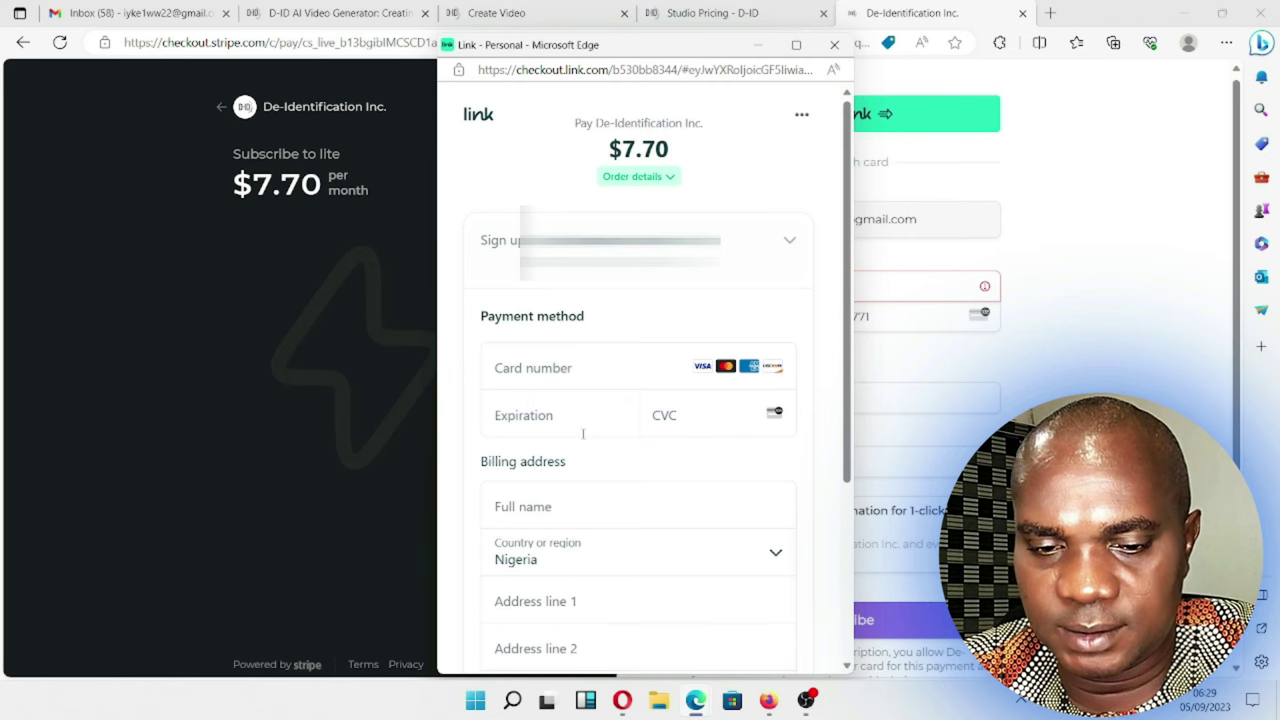
# Step: Fill in the card number, expiration, CVC and billing address in the Link checkout and submit the $7.70 payment
pyautogui.click(540, 369)
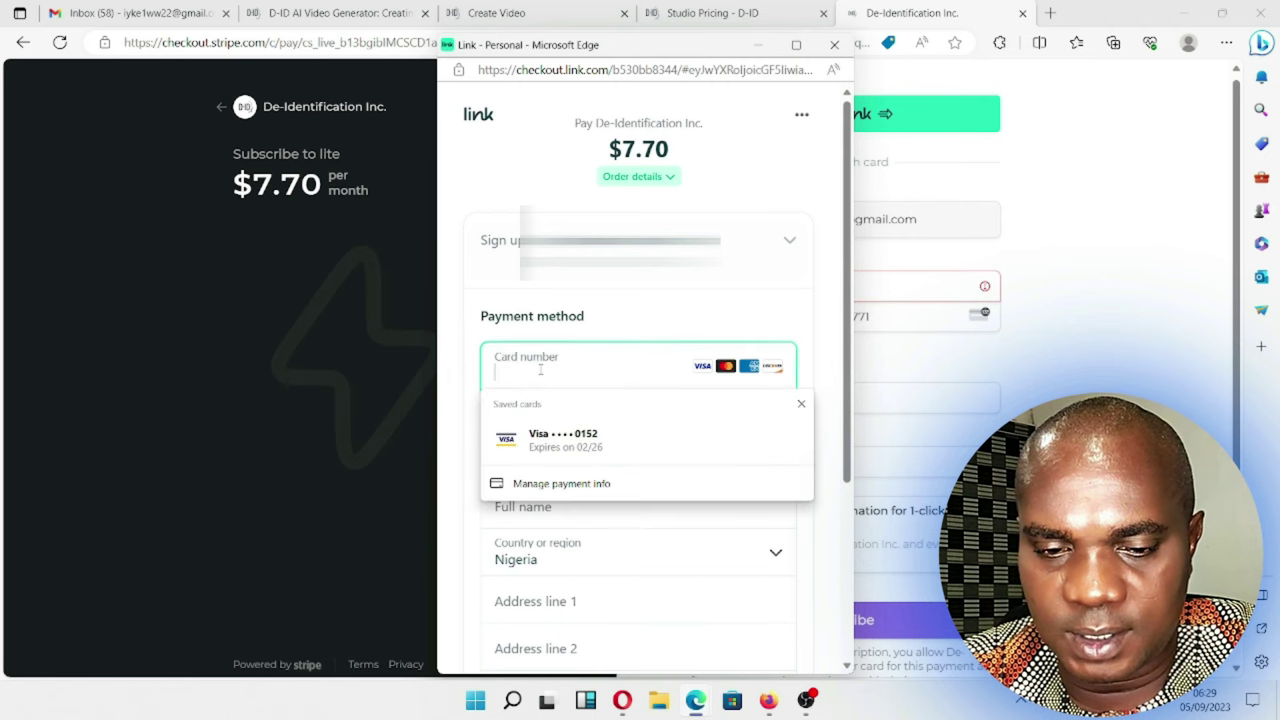
pyautogui.click(801, 404)
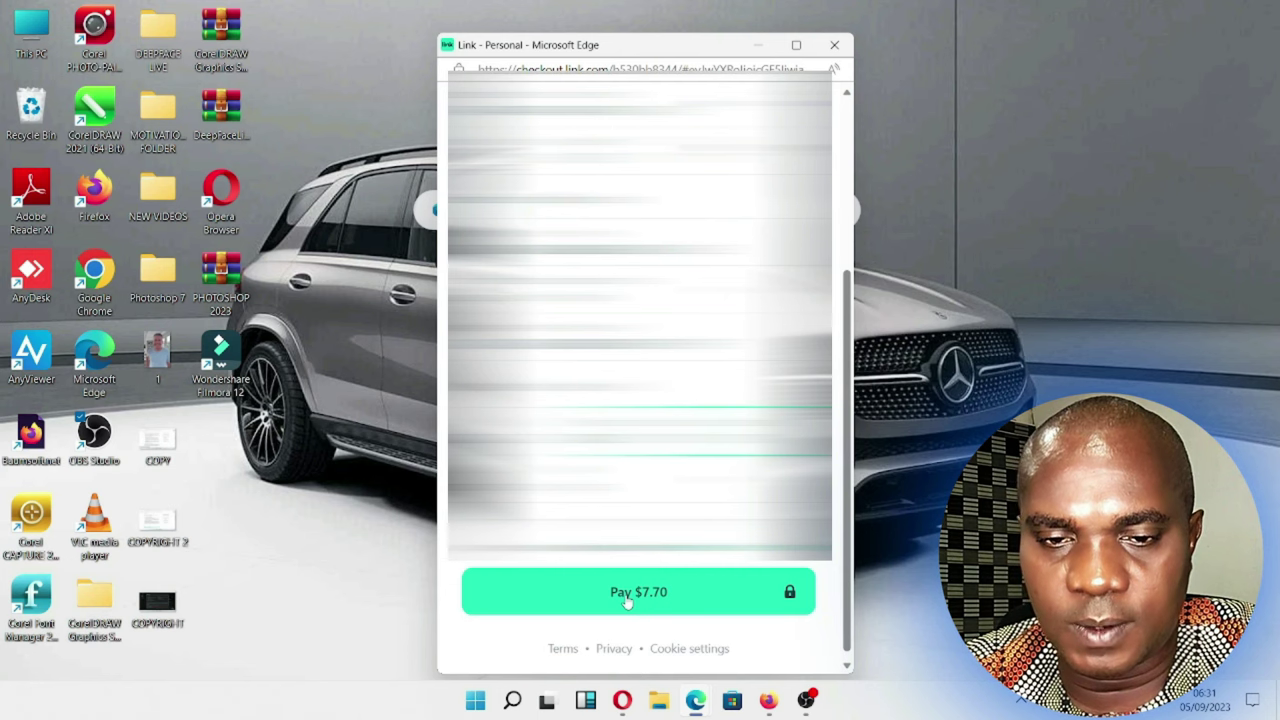
pyautogui.click(627, 598)
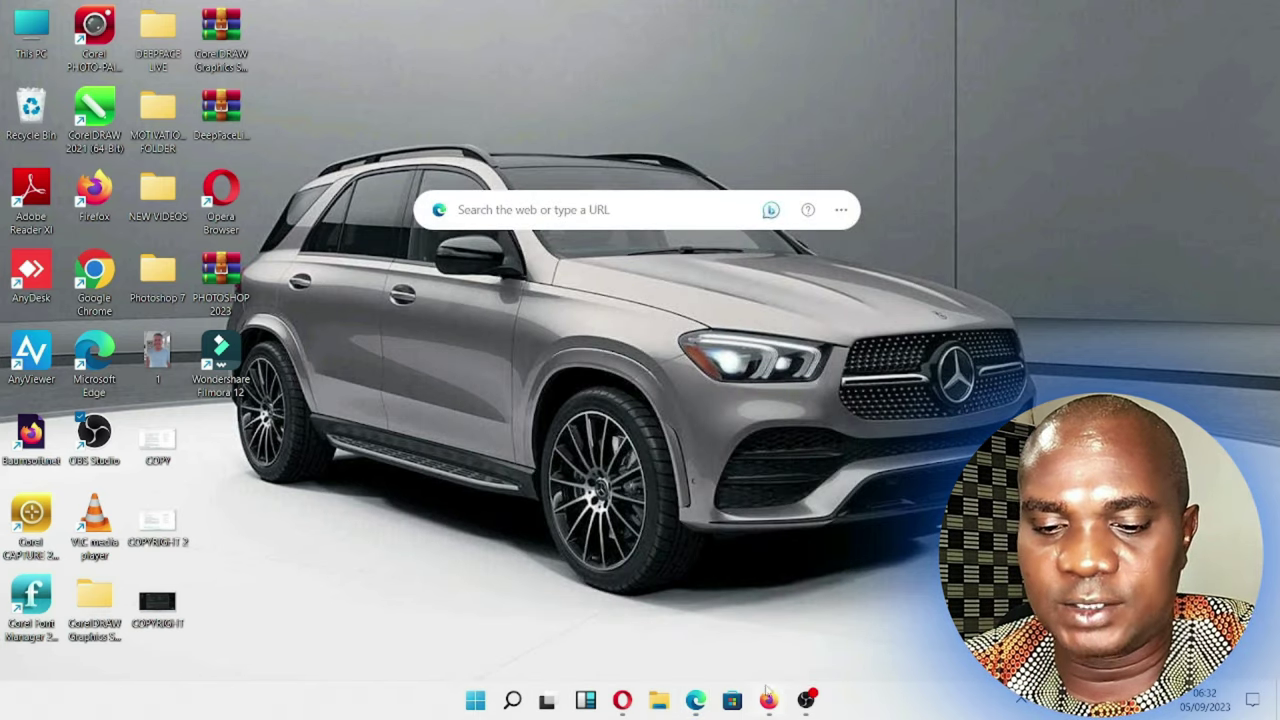
# Step: Switch to the Gmail inbox and read the De-Identification Inc. payment e-mails and the Link verification message
pyautogui.click(695, 700)
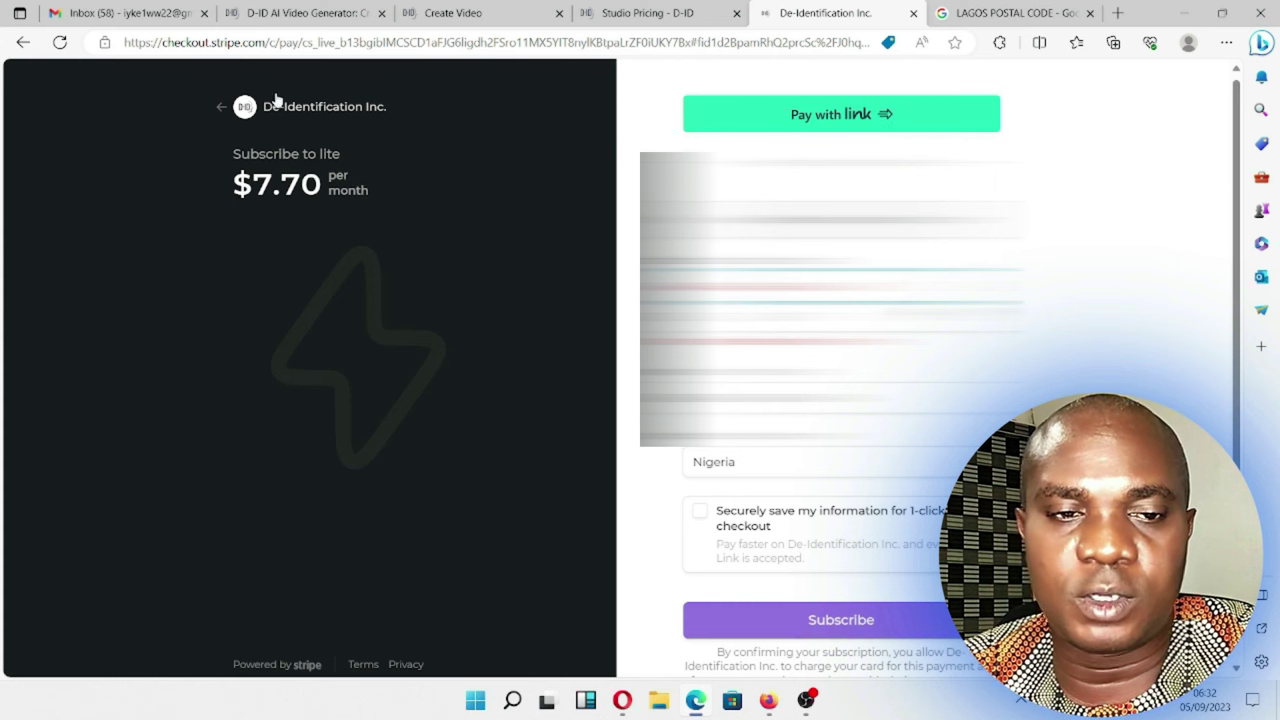
pyautogui.click(123, 14)
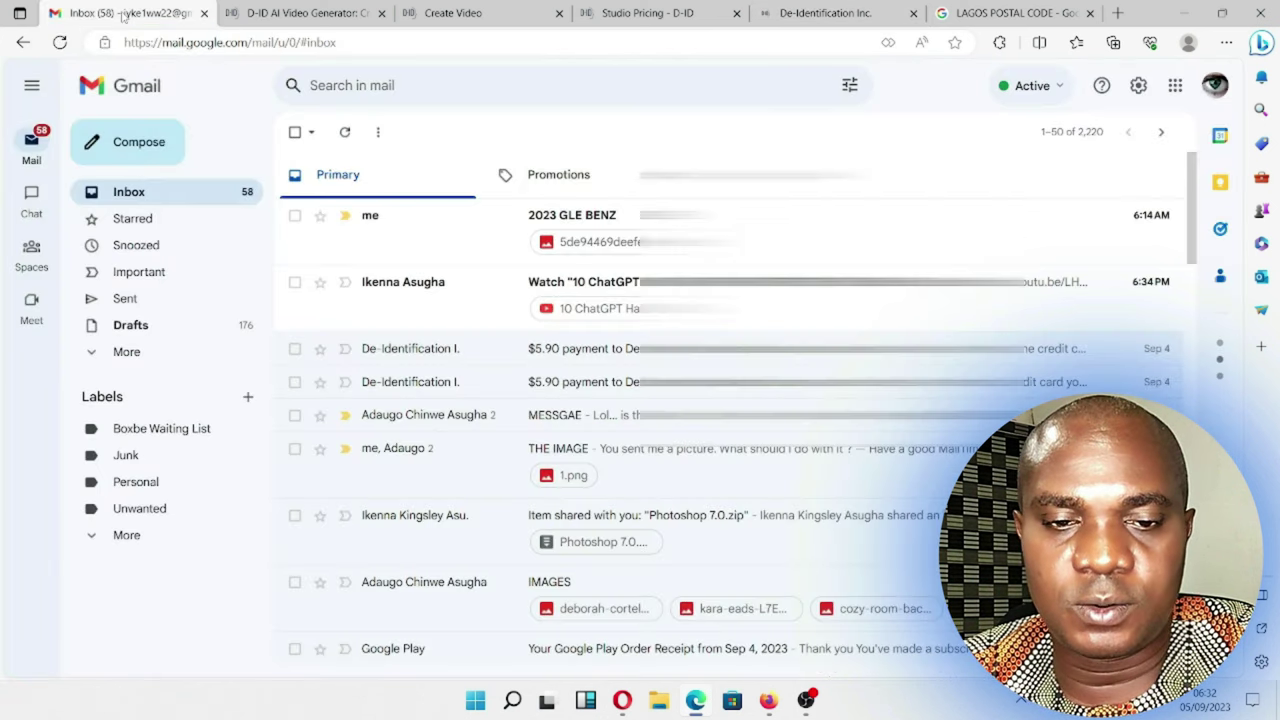
pyautogui.click(130, 193)
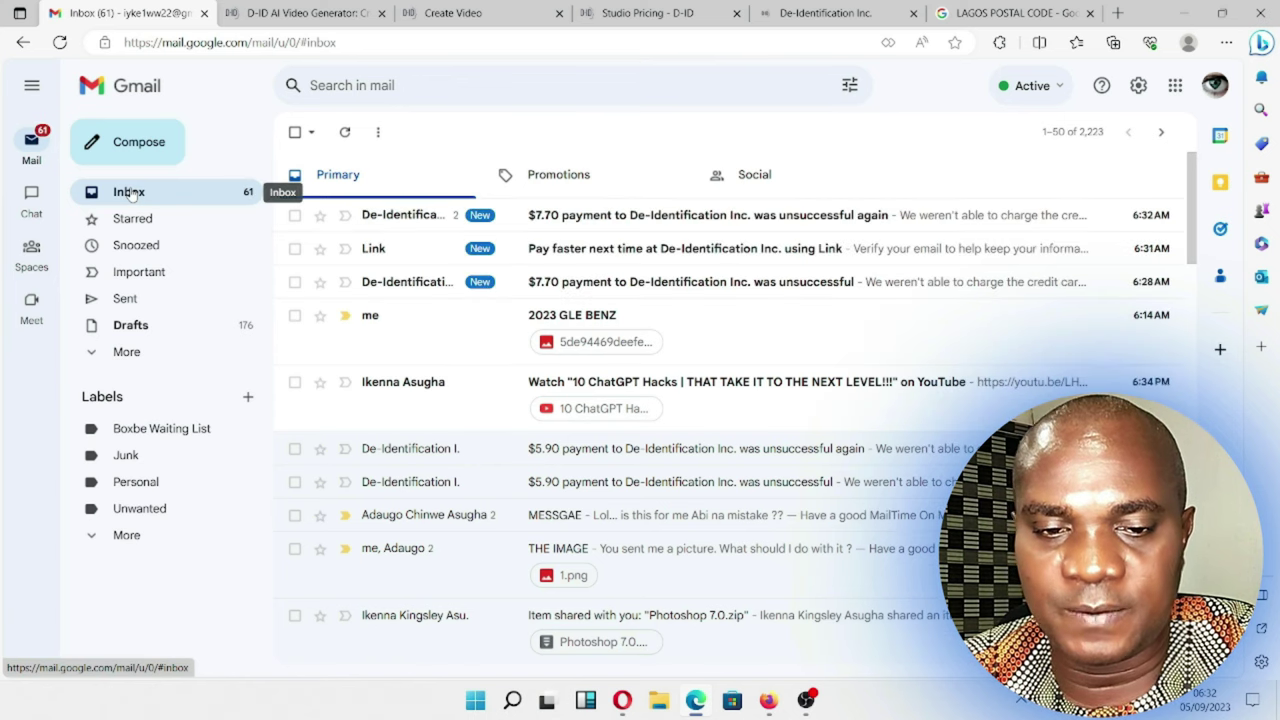
pyautogui.click(639, 285)
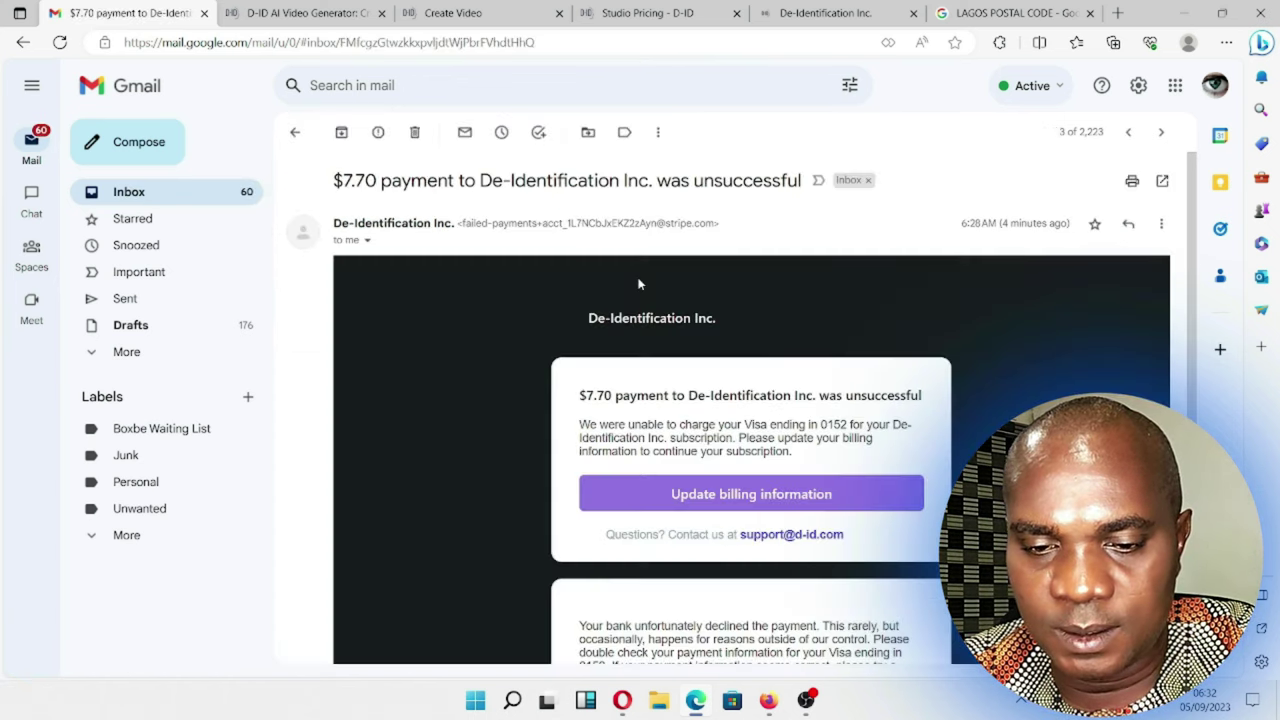
pyautogui.click(183, 196)
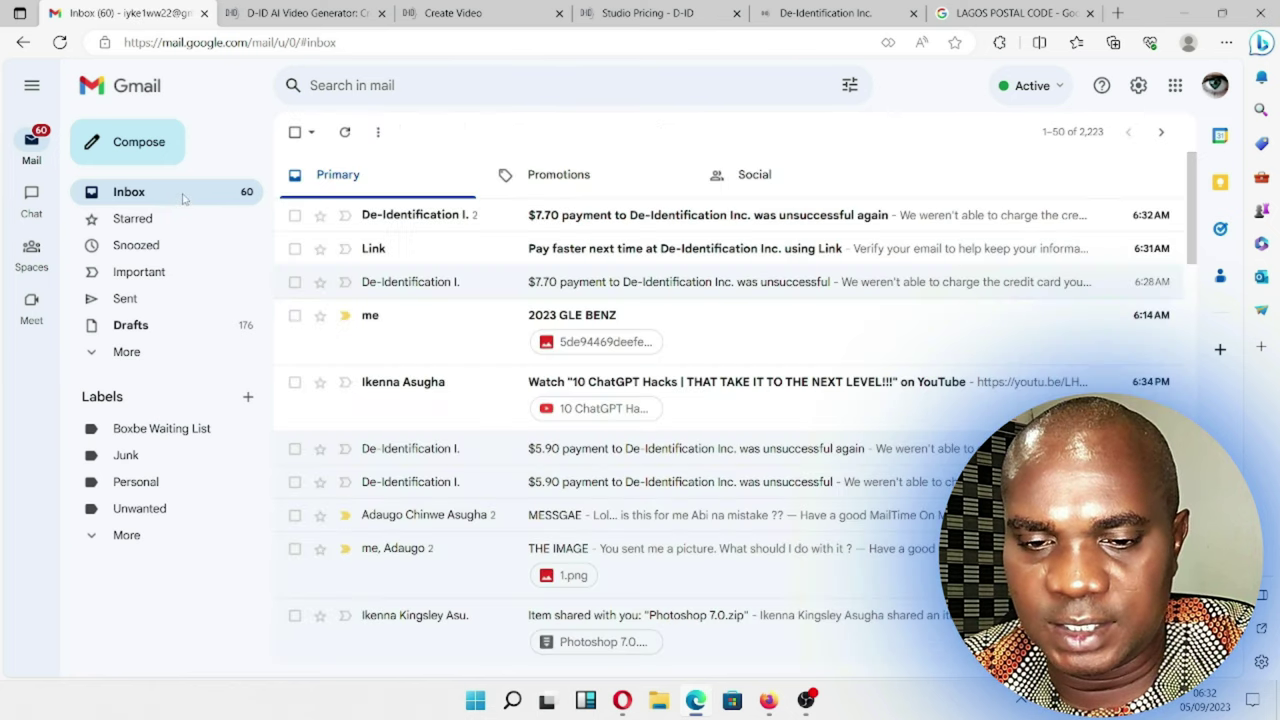
pyautogui.click(601, 249)
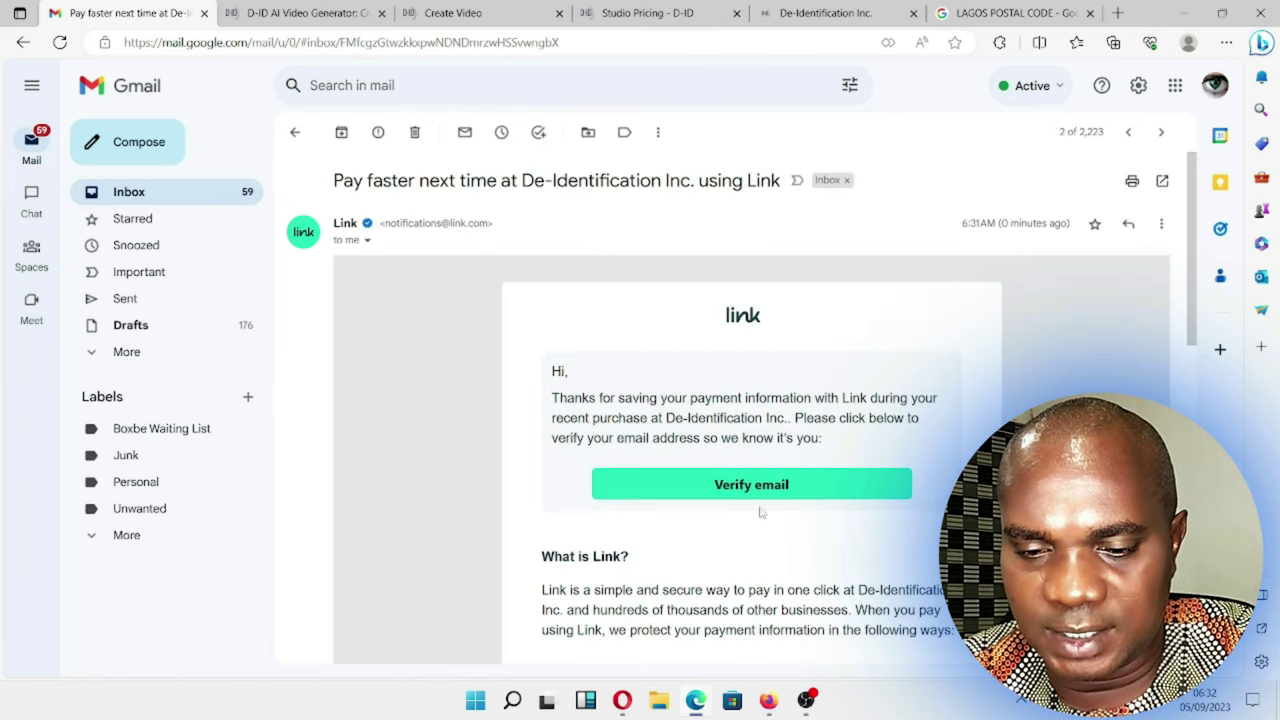
pyautogui.click(185, 196)
pyautogui.click(708, 214)
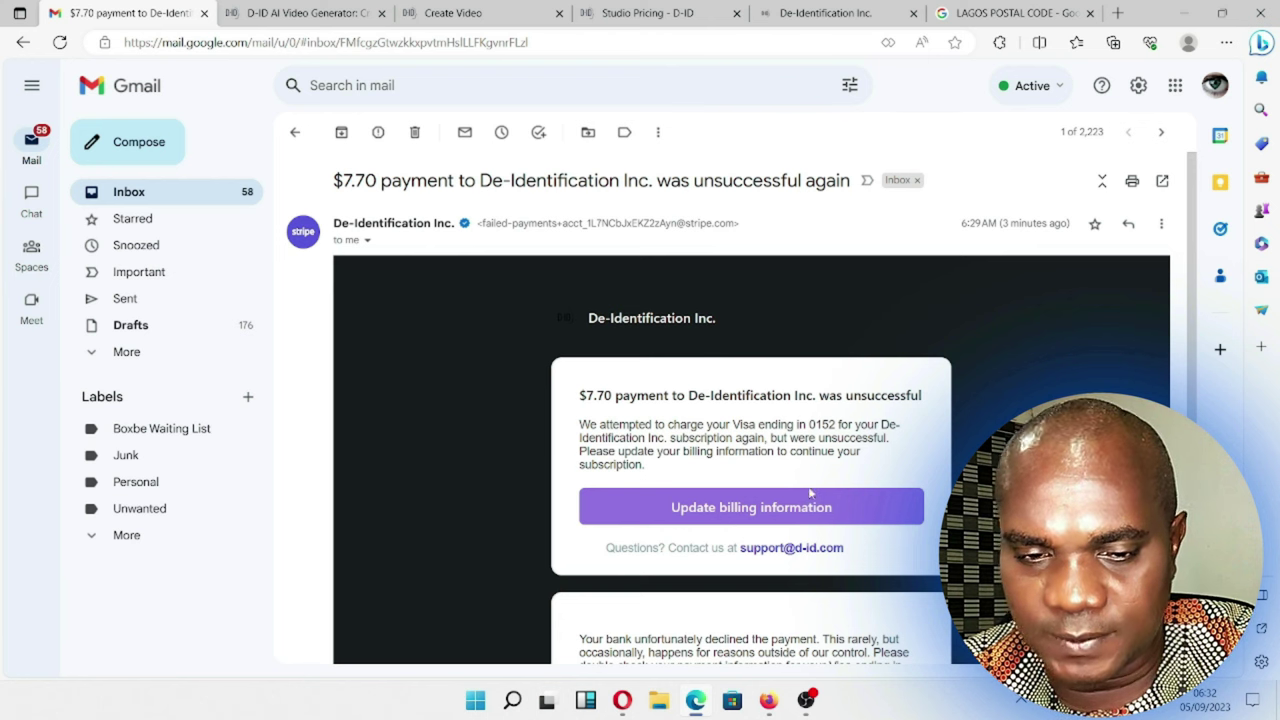
pyautogui.click(127, 196)
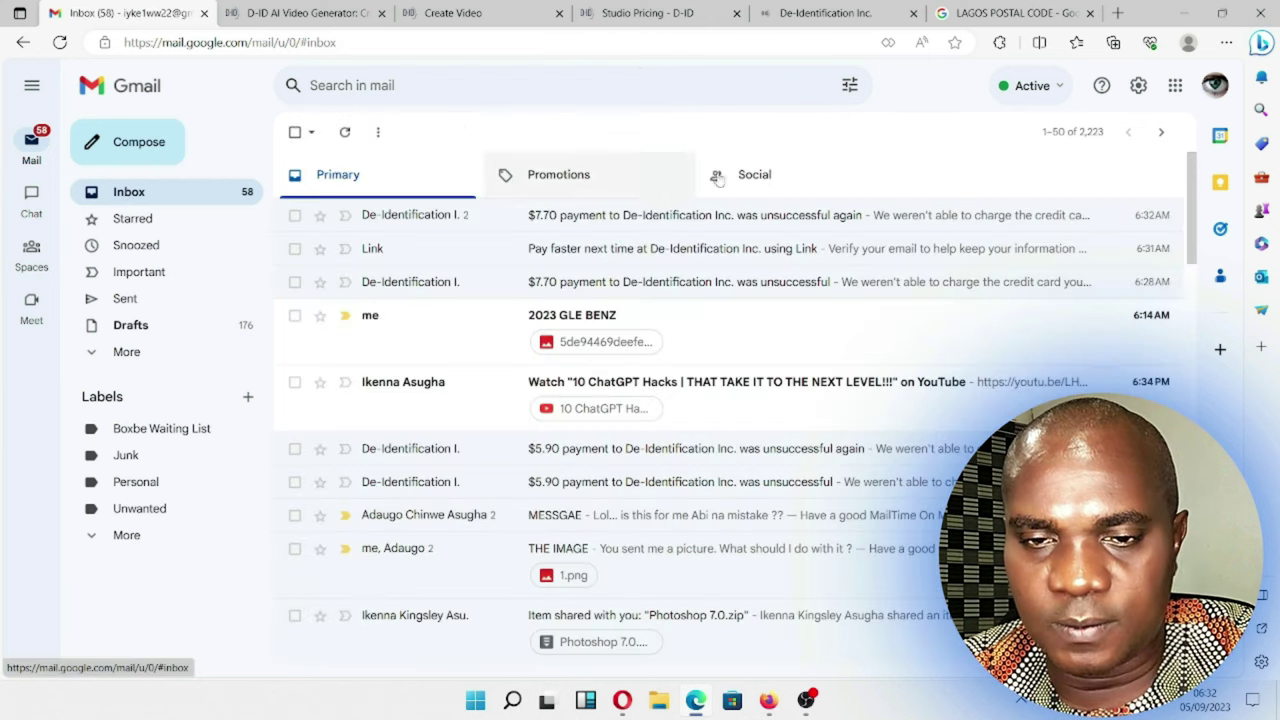
# Step: Return to the D-ID Create Video page, reload it and examine the account's remaining credits
pyautogui.click(855, 14)
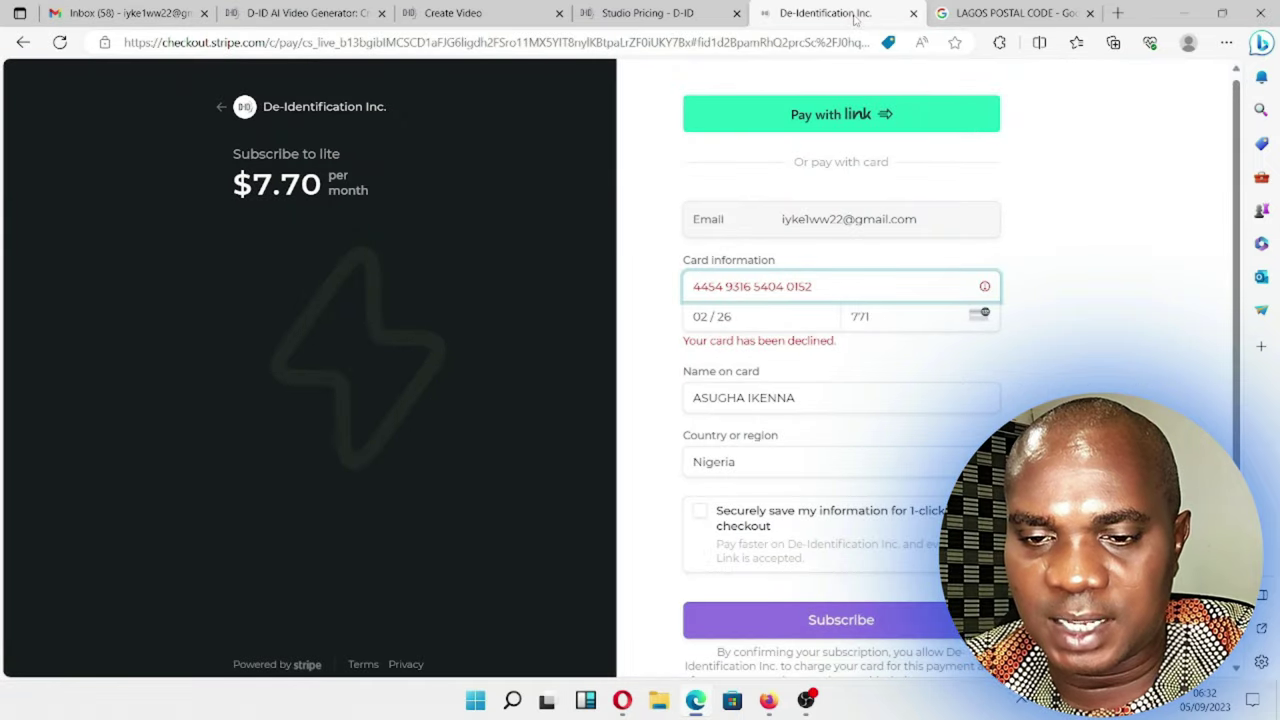
pyautogui.click(468, 12)
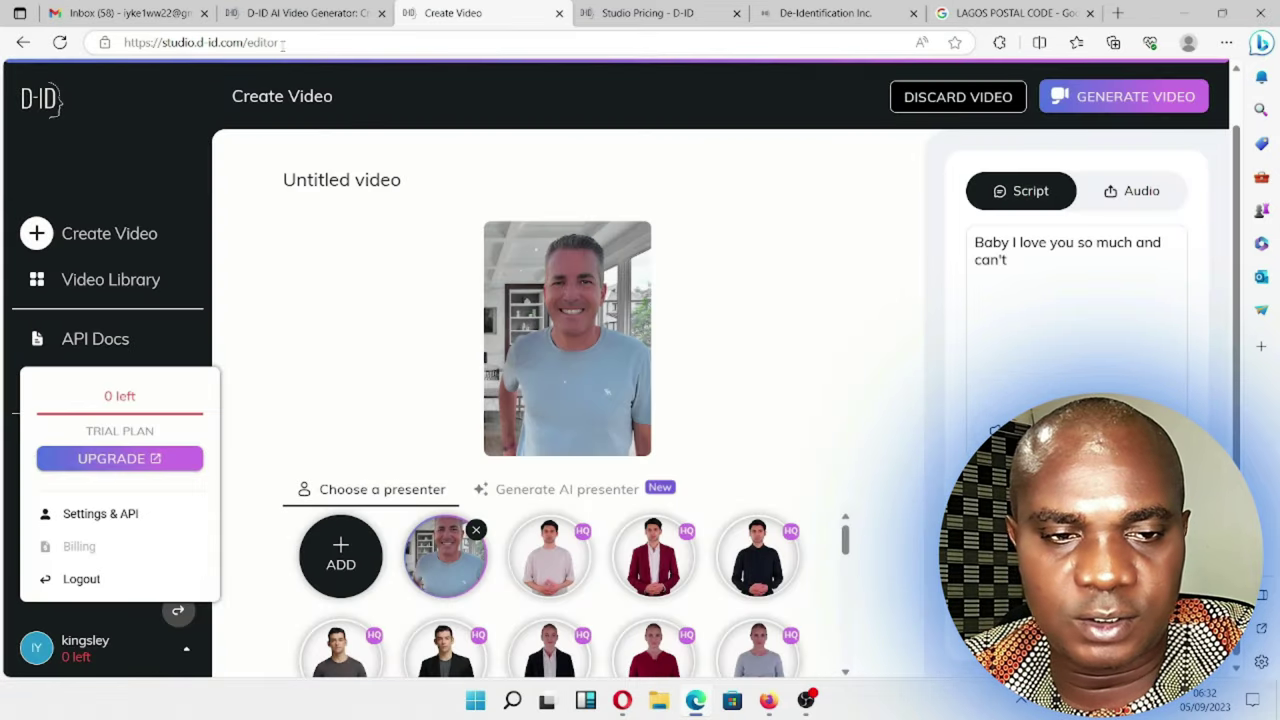
pyautogui.click(62, 43)
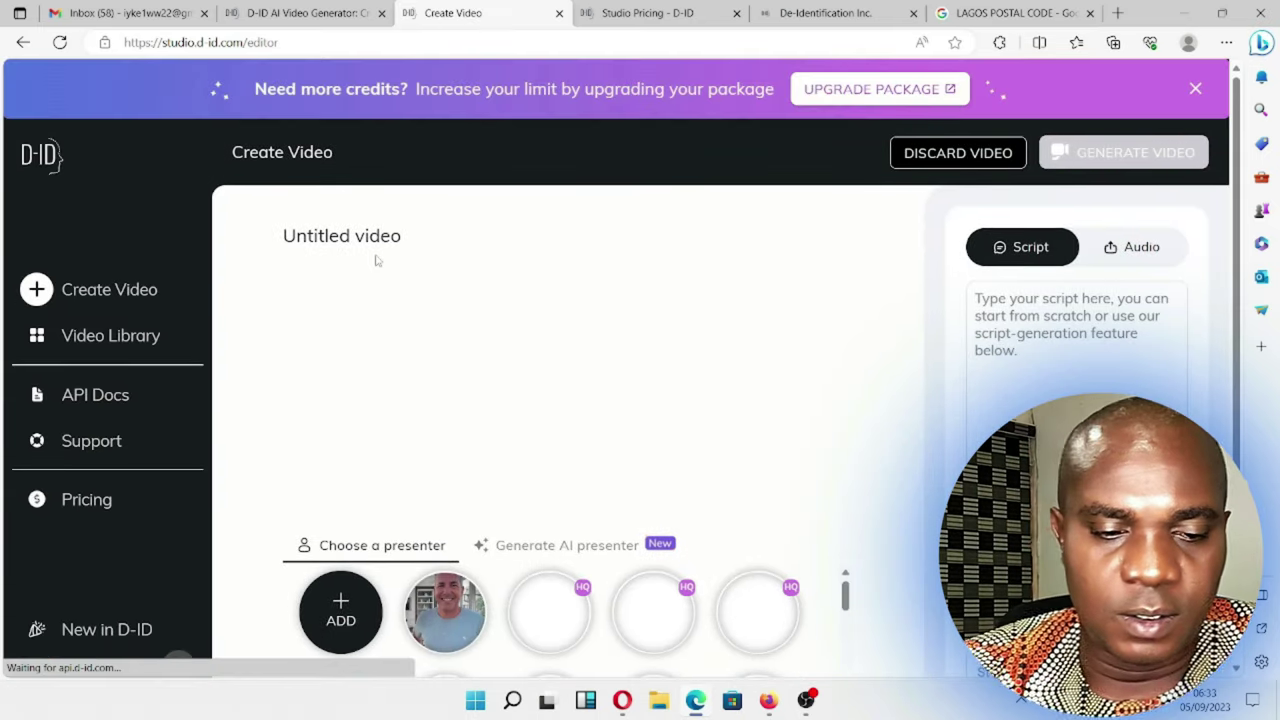
pyautogui.scroll(-1, 376, 260)
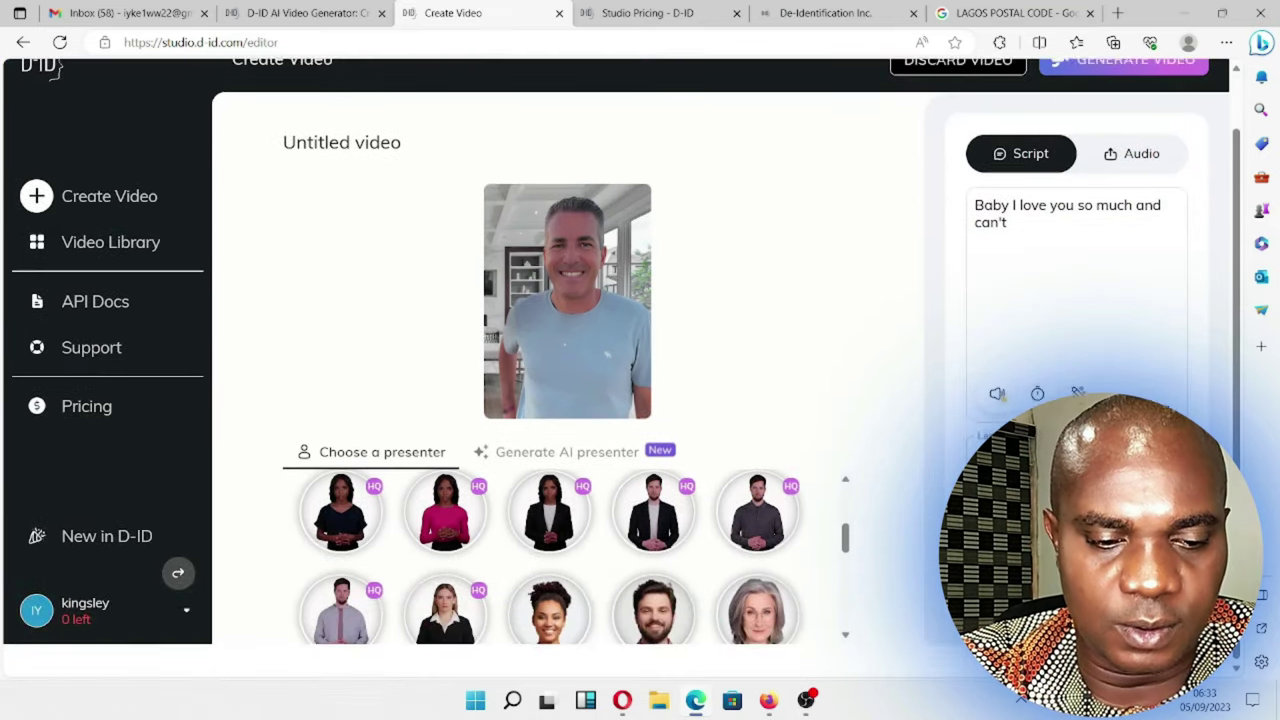
pyautogui.scroll(1, 616, 357)
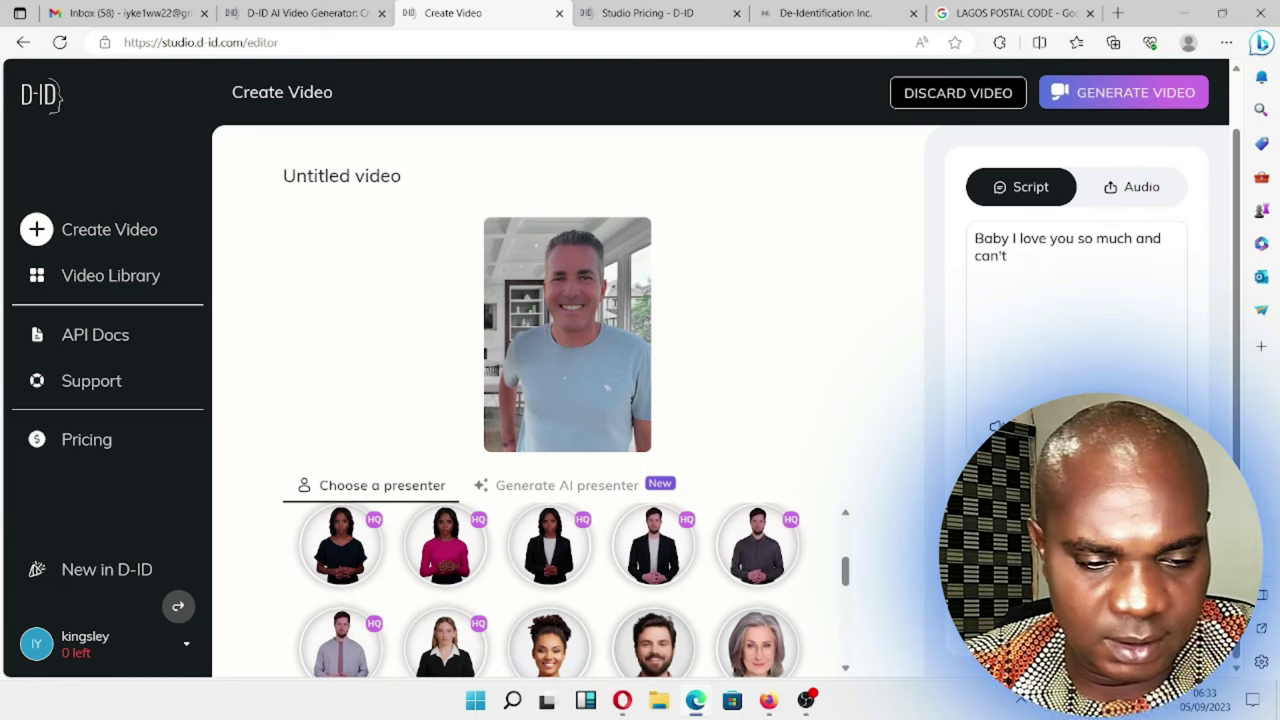
pyautogui.hotkey('ctrl', '+')
pyautogui.hotkey('ctrl', '+')
pyautogui.hotkey('ctrl', '+')
pyautogui.hotkey('ctrl', '+')
pyautogui.hotkey('ctrl', '+')
pyautogui.hotkey('ctrl', '+')
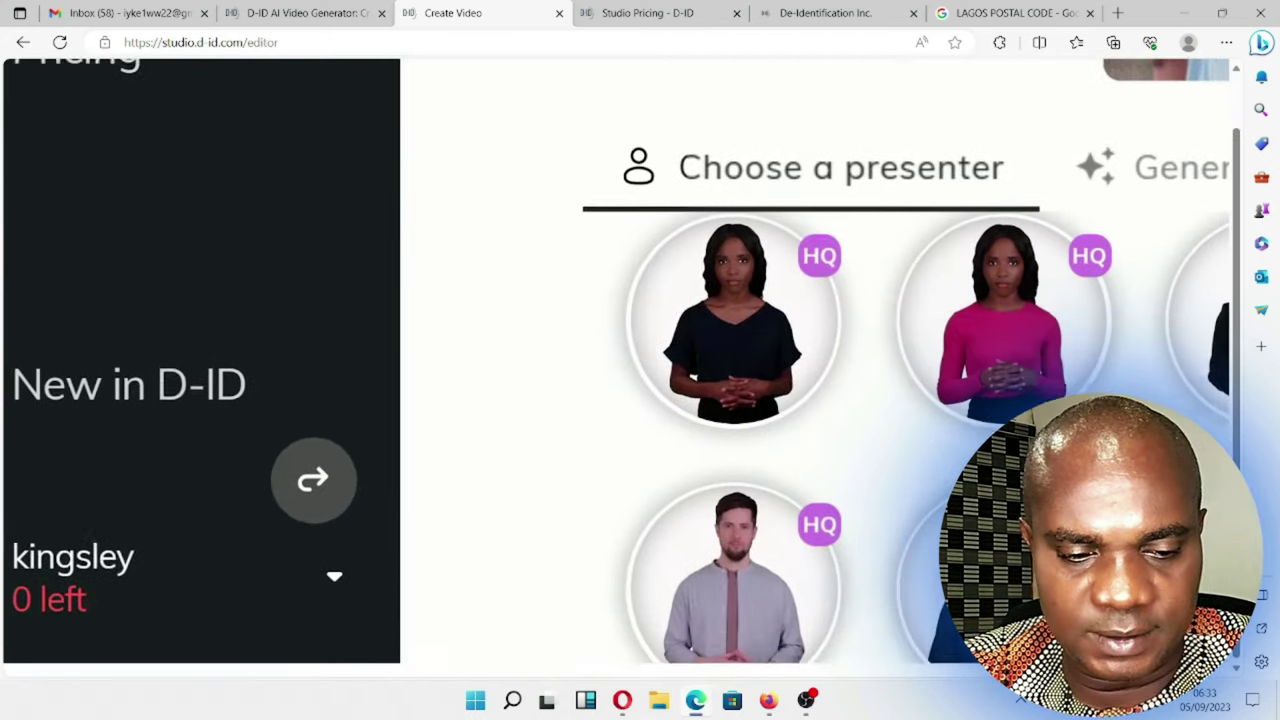
pyautogui.hscroll(-1, 621, 369)
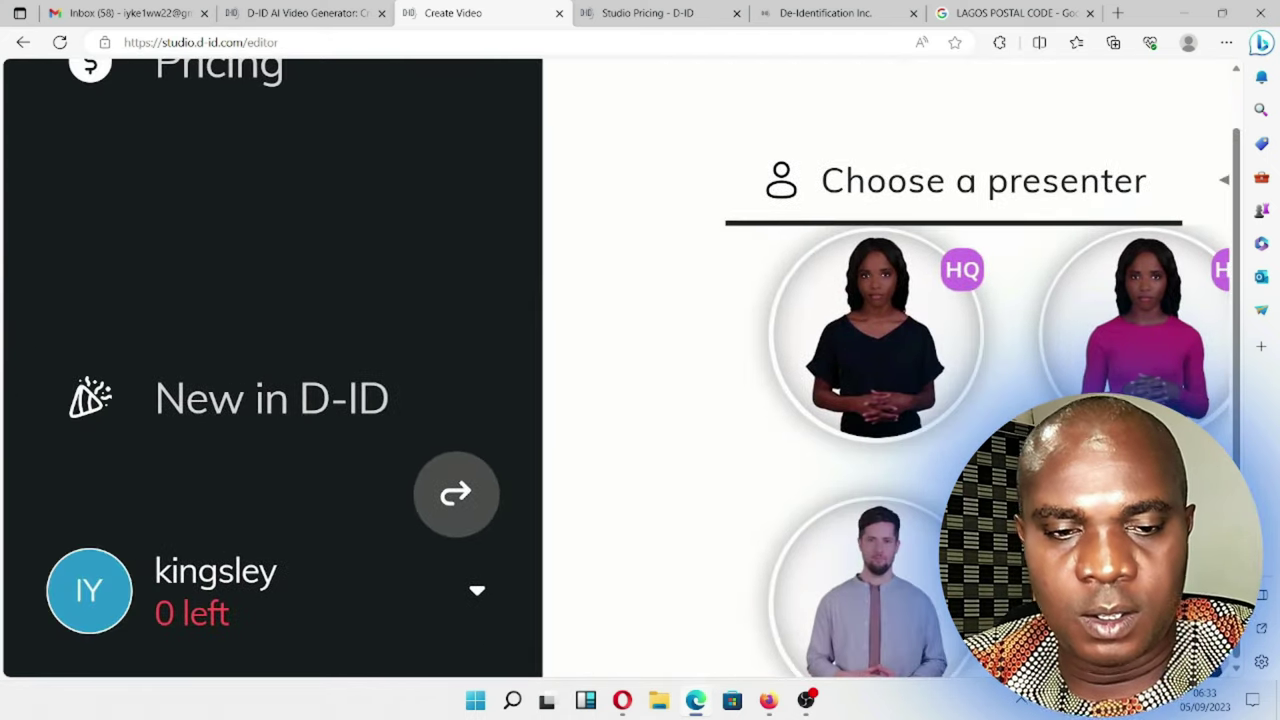
pyautogui.hotkey('ctrl', '-')
pyautogui.hotkey('ctrl', '-')
pyautogui.hotkey('ctrl', '-')
pyautogui.hotkey('ctrl', '-')
pyautogui.hotkey('ctrl', '-')
pyautogui.hotkey('ctrl', '-')
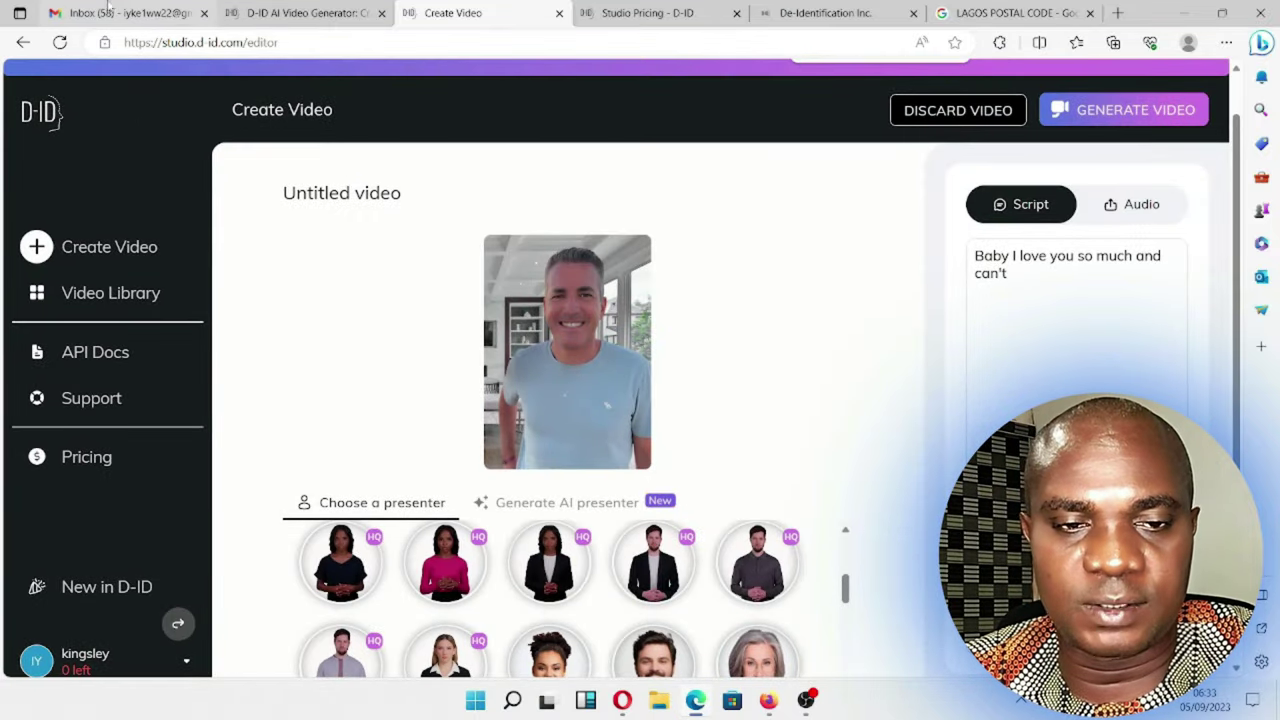
# Step: Reload the Gmail inbox, expand its folder list and return to the Lite subscription checkout page
pyautogui.click(280, 12)
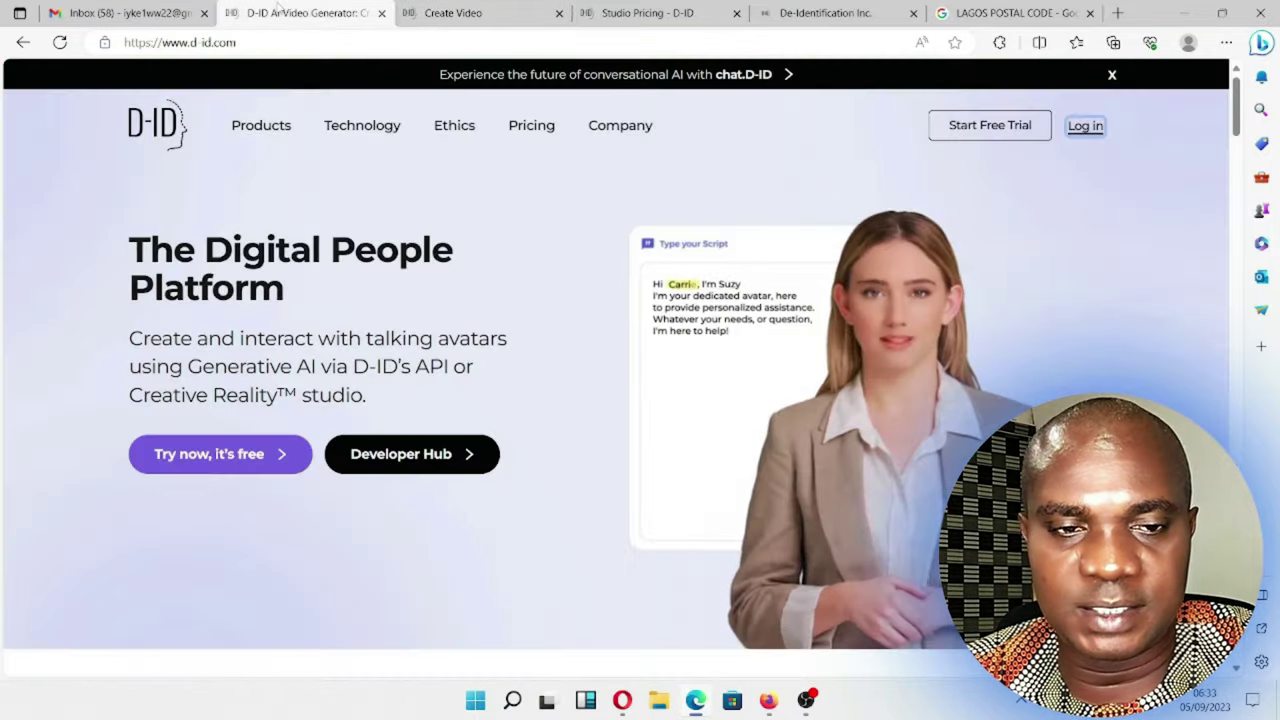
pyautogui.click(133, 14)
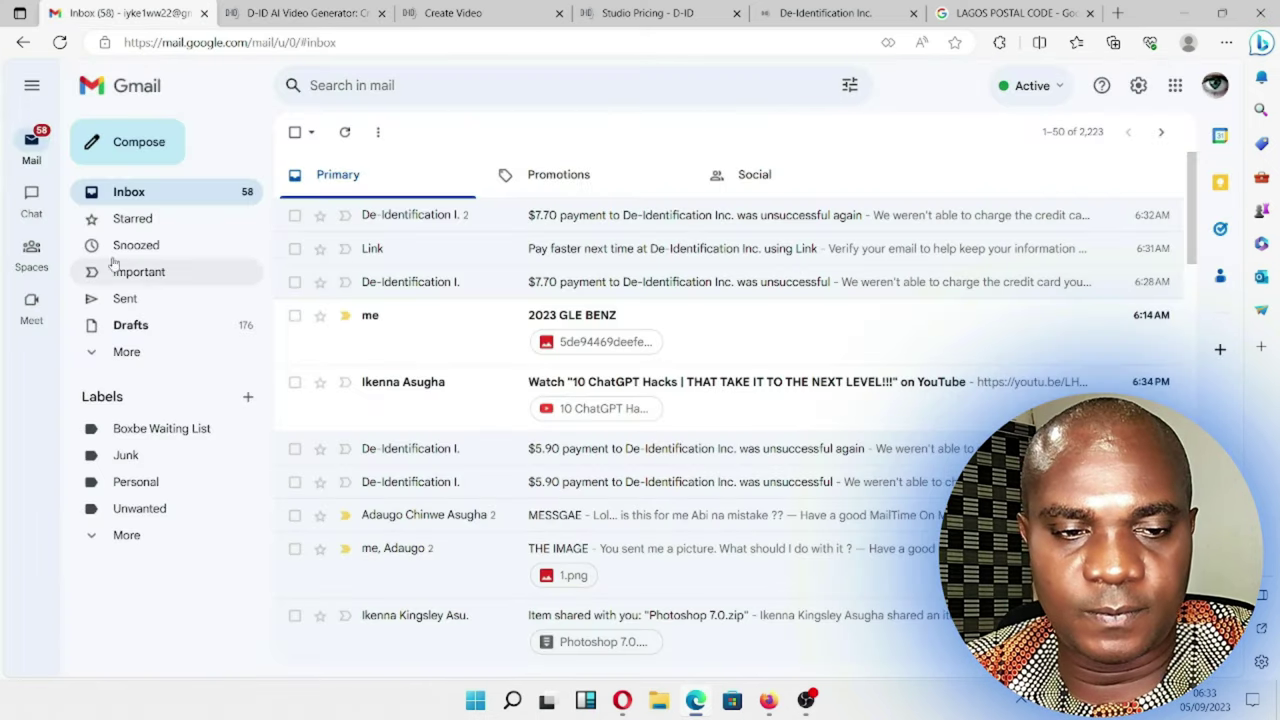
pyautogui.click(59, 44)
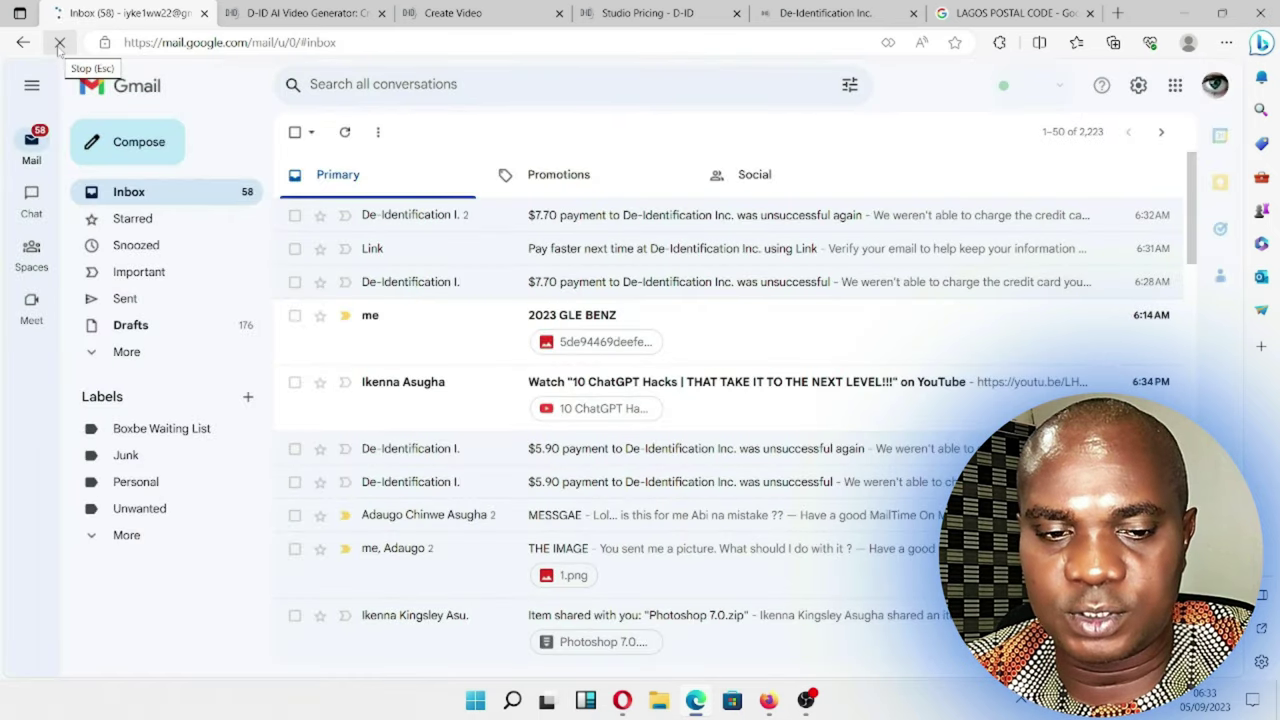
pyautogui.click(113, 358)
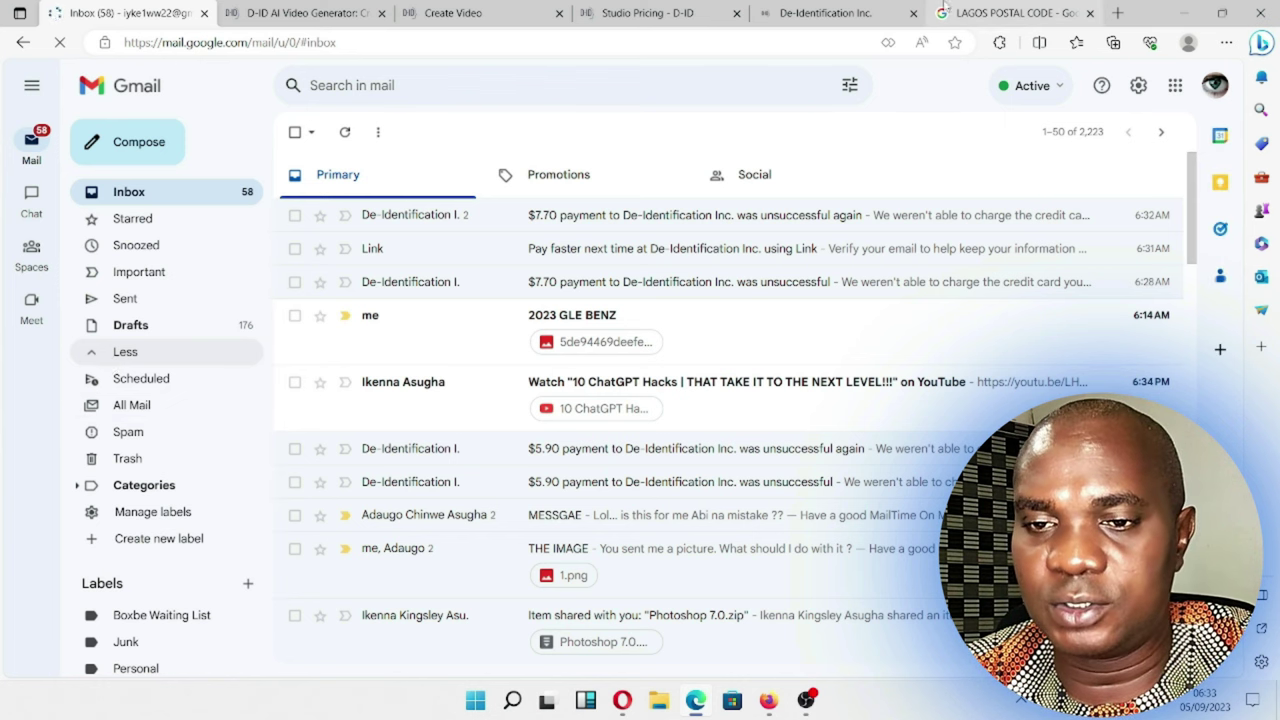
pyautogui.click(864, 13)
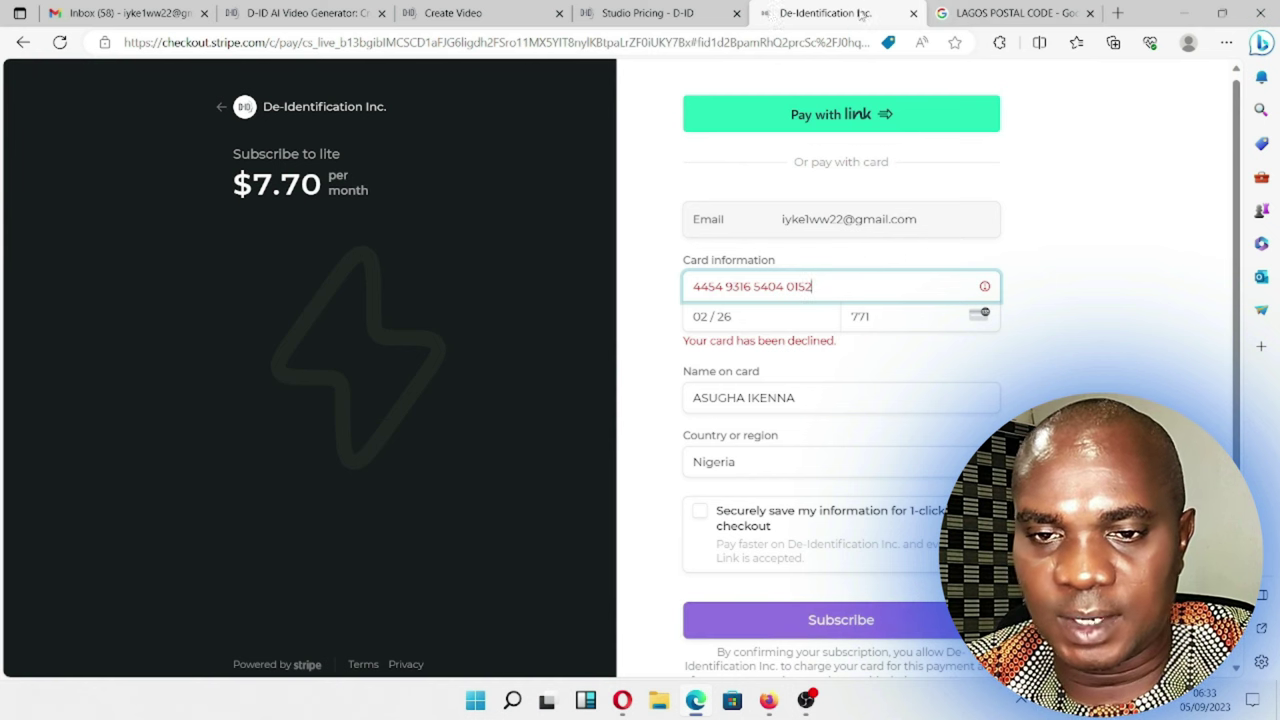
pyautogui.moveTo(675, 20)
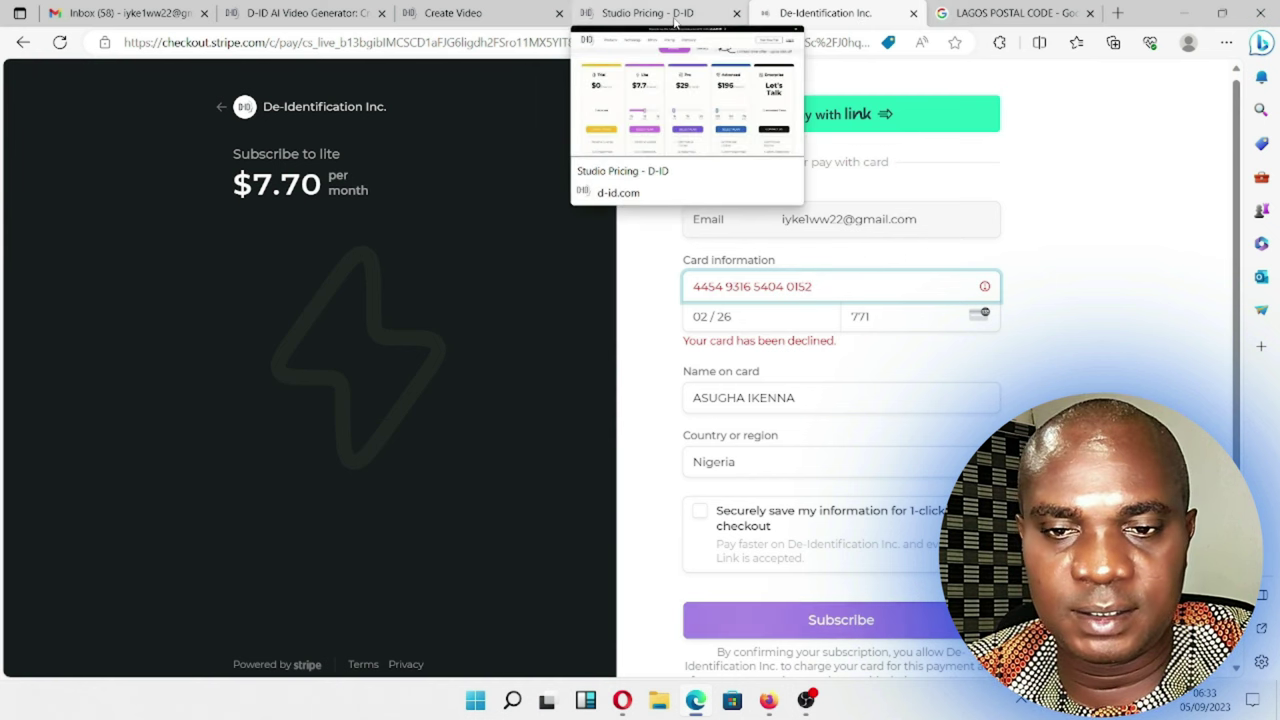
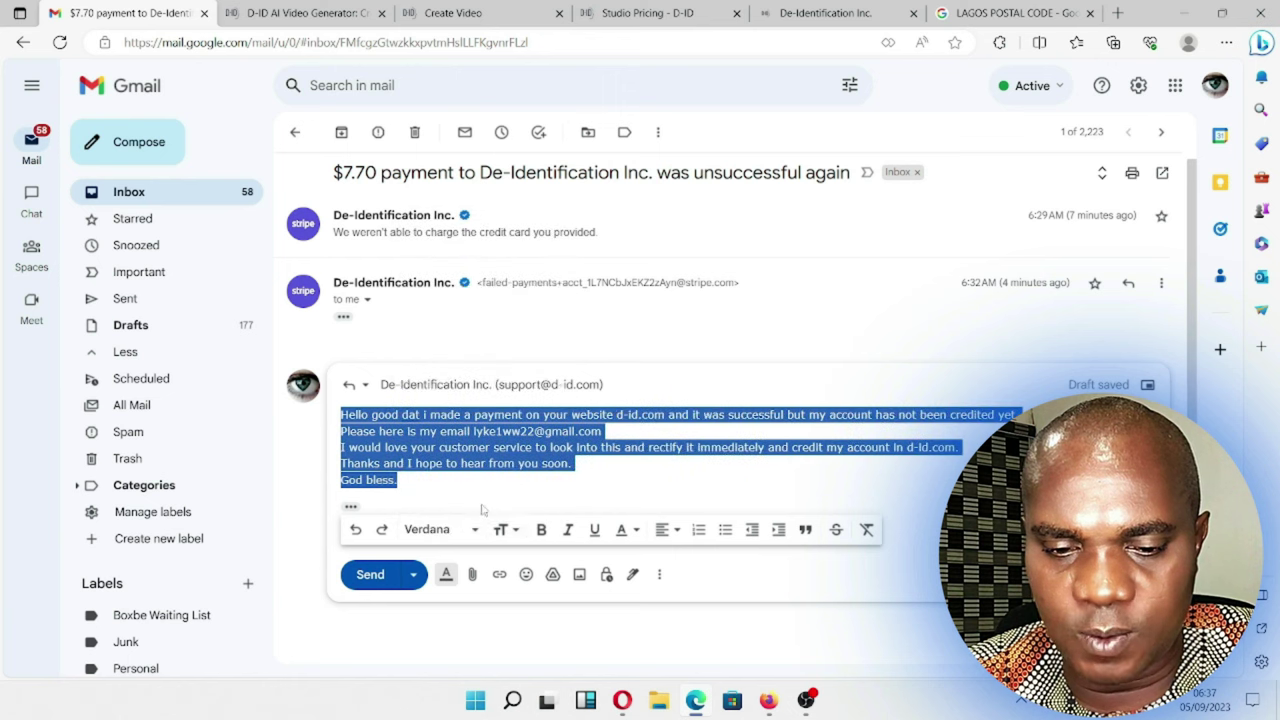
# Step: Enlarge the text of the whole reply addressed to D-ID support about the uncredited account
pyautogui.click(505, 530)
pyautogui.click(548, 482)
pyautogui.click(722, 484)
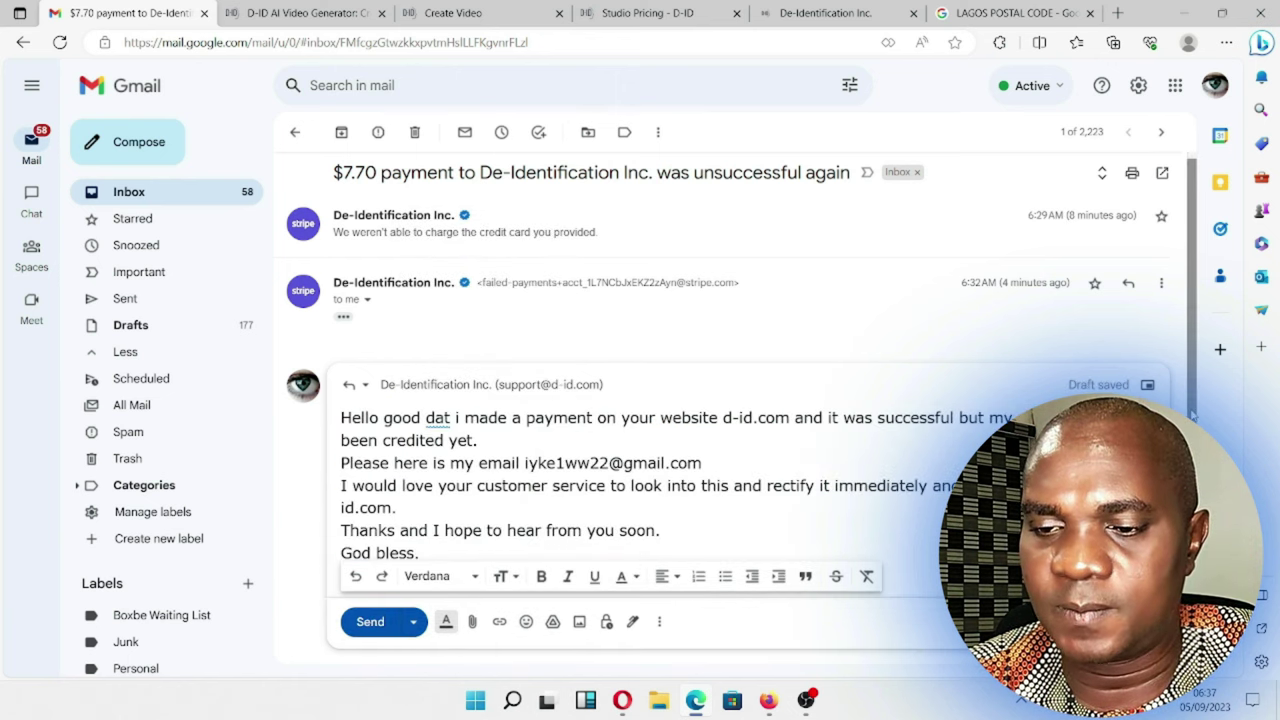
# Step: Correct "dat" to "day" in the reply's greeting and send the message to D-ID support
pyautogui.scroll(-2, 775, 440)
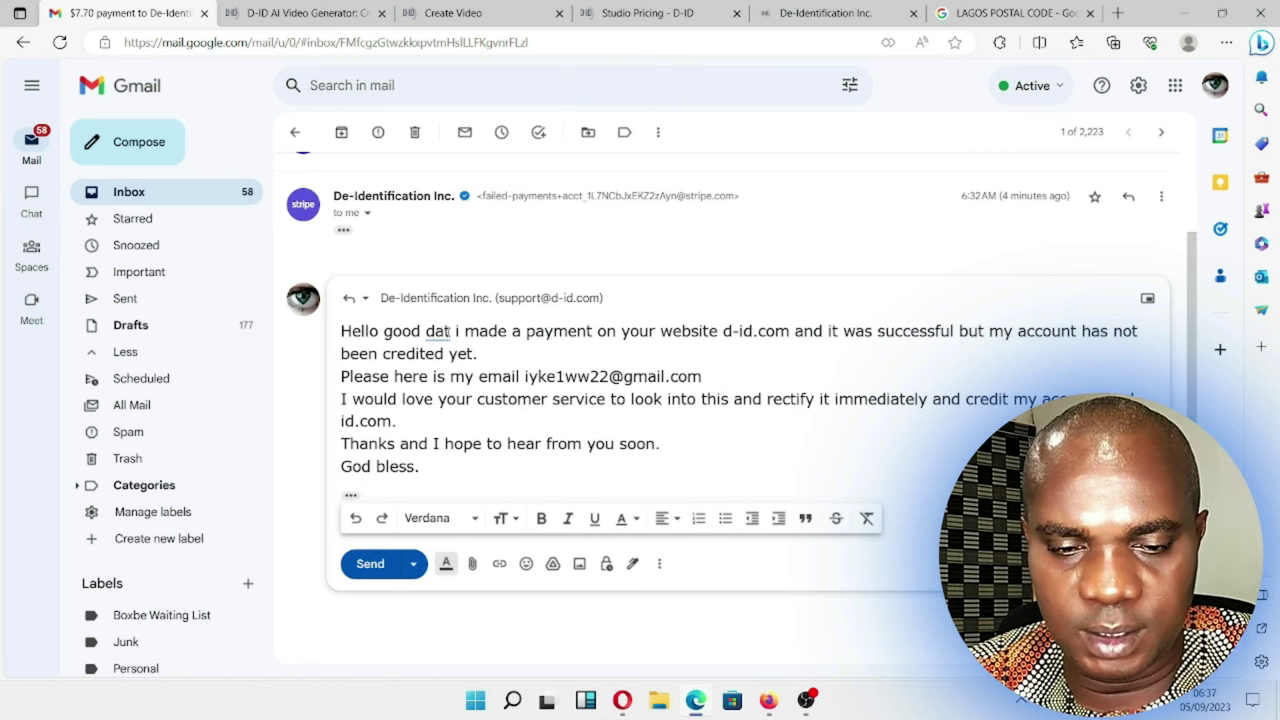
pyautogui.click(445, 331)
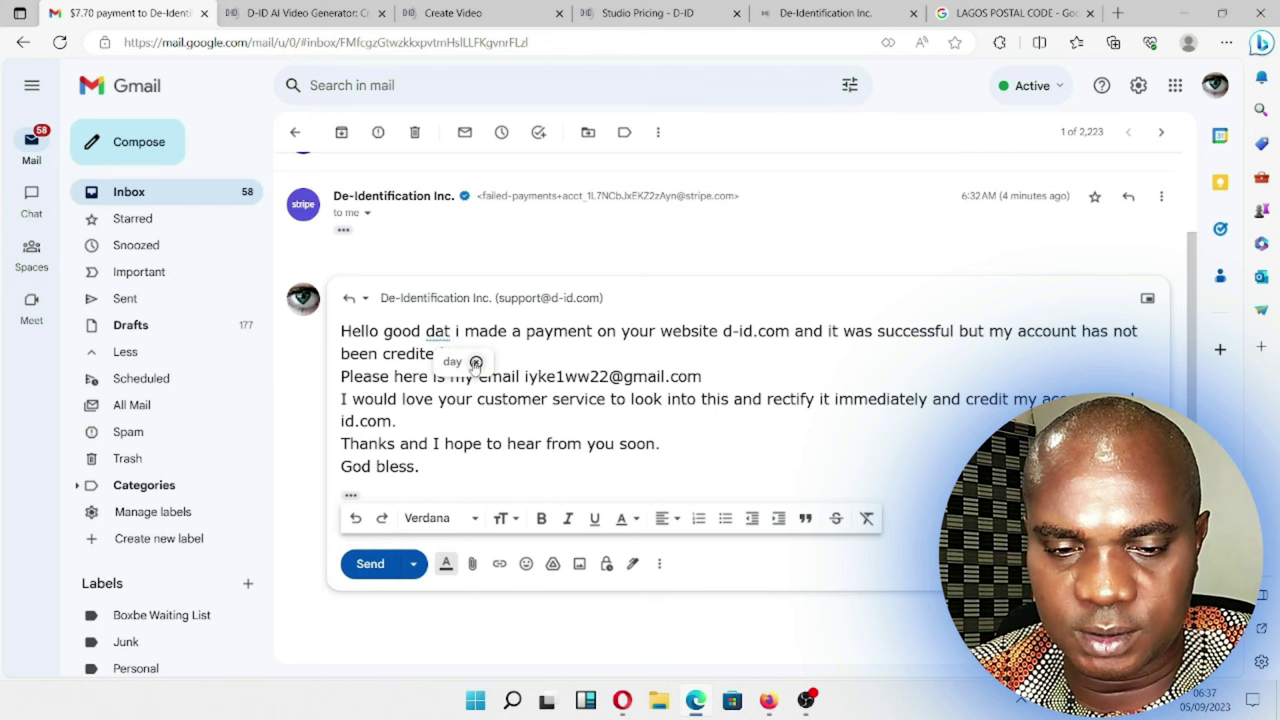
pyautogui.click(455, 361)
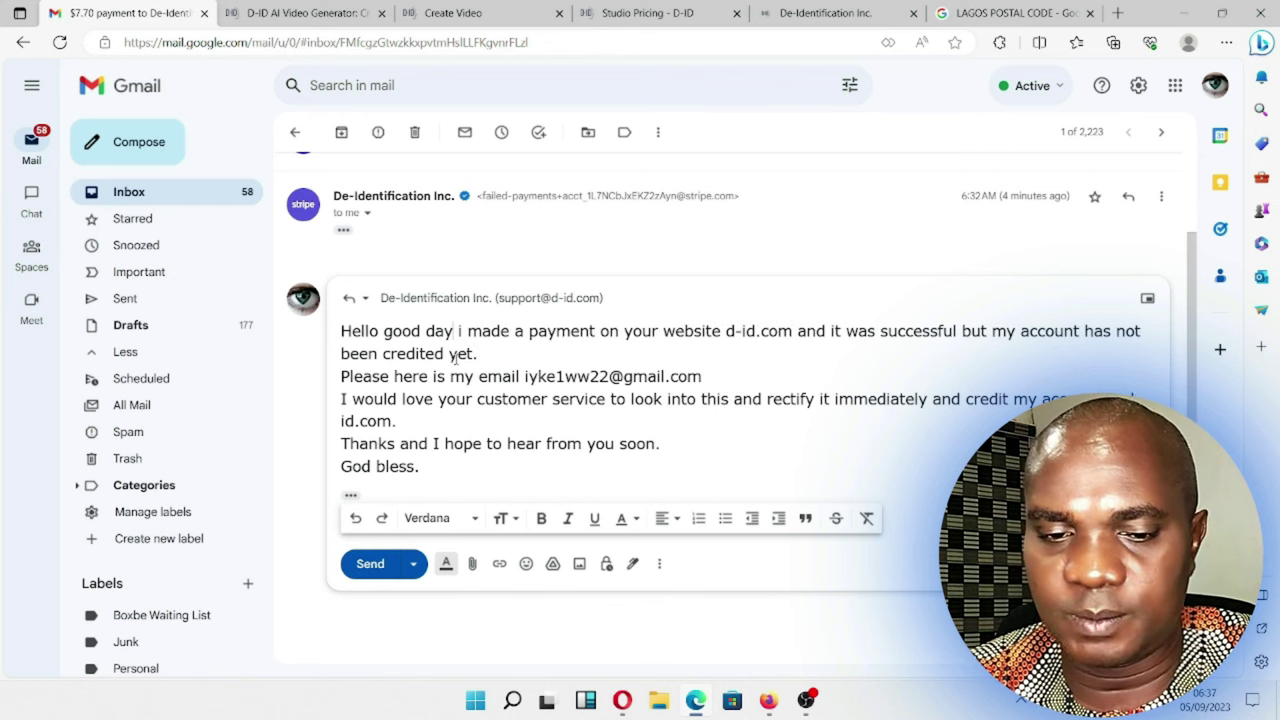
pyautogui.click(370, 564)
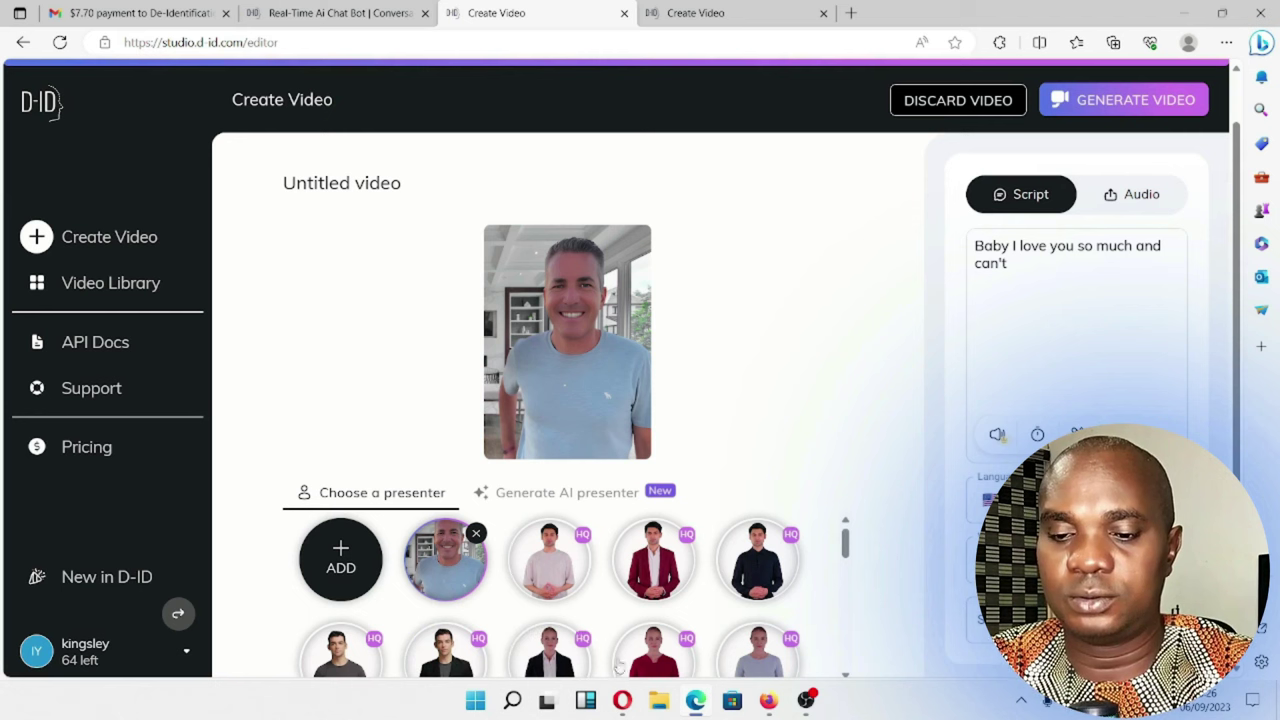
# Step: Open the Downloads folder in File Explorer, select the image IMG-20230906-WA0020 and play the audio file PTT-20230906-WA0015
pyautogui.click(658, 700)
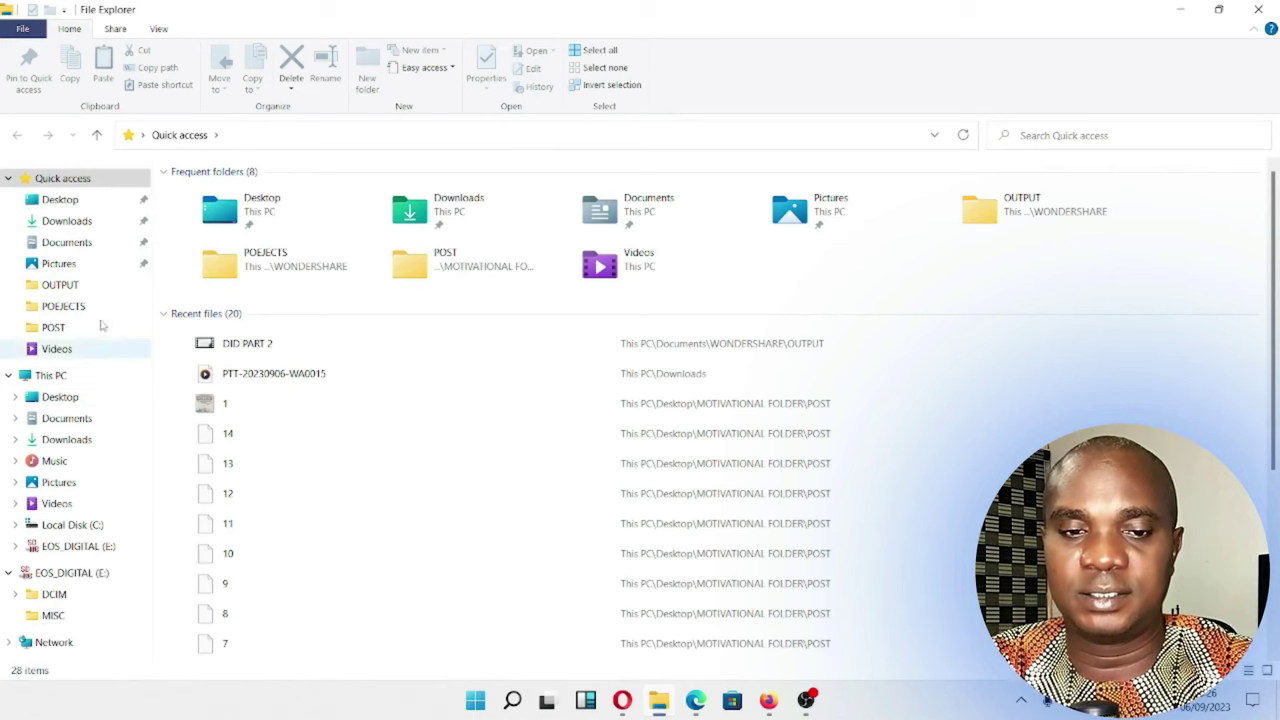
pyautogui.click(76, 224)
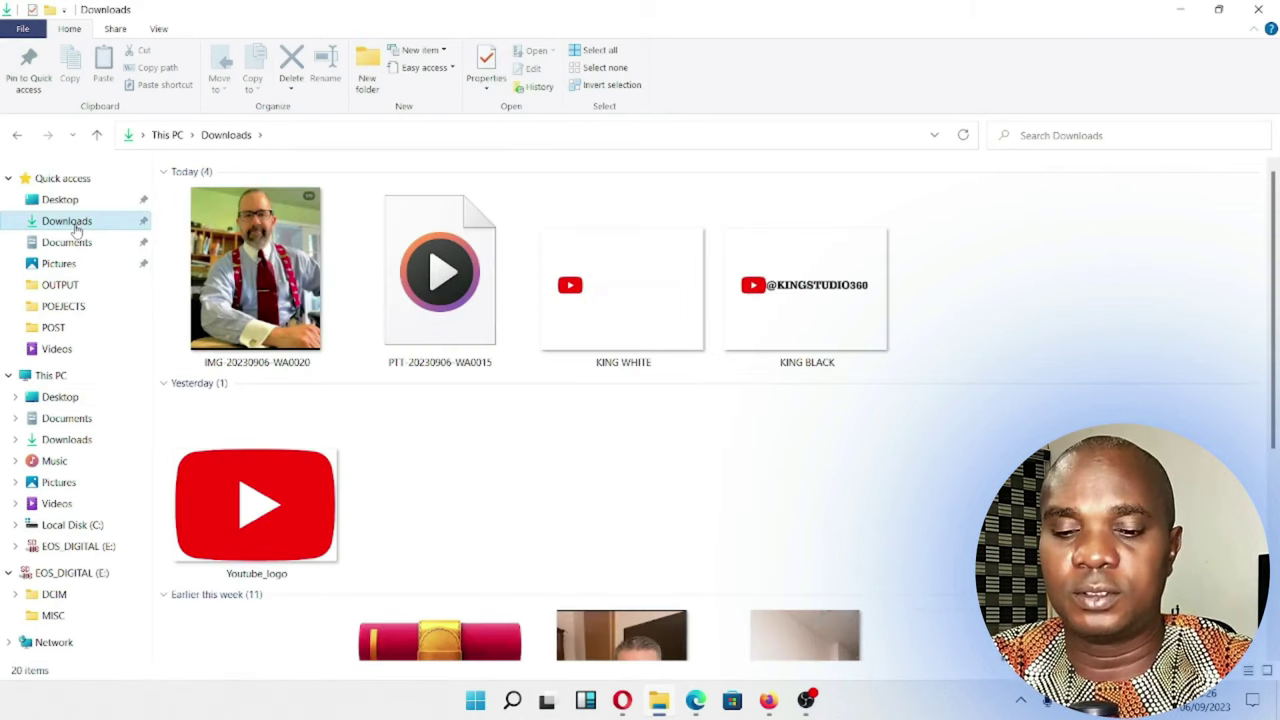
pyautogui.click(256, 270)
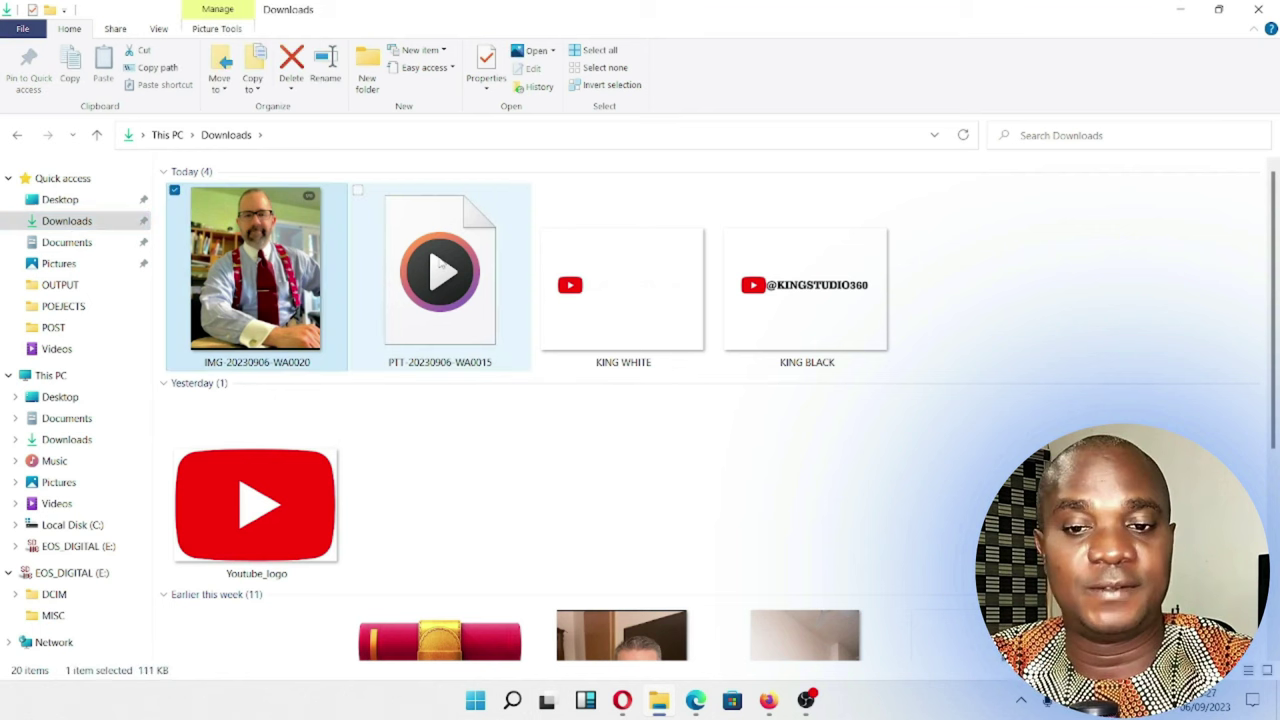
pyautogui.doubleClick(441, 263)
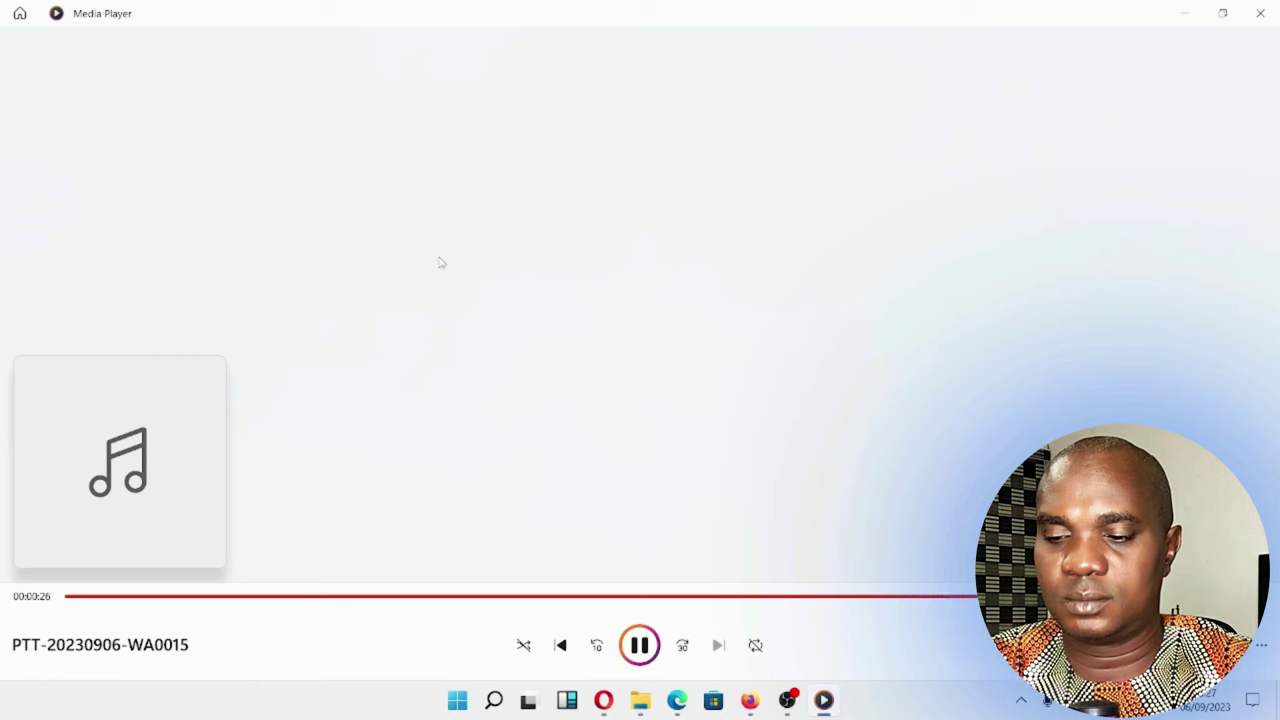
# Step: Close the audio player, view the photo IMG-20230906-WA0020 at full size and return to the D-ID Create Video page
pyautogui.click(1258, 24)
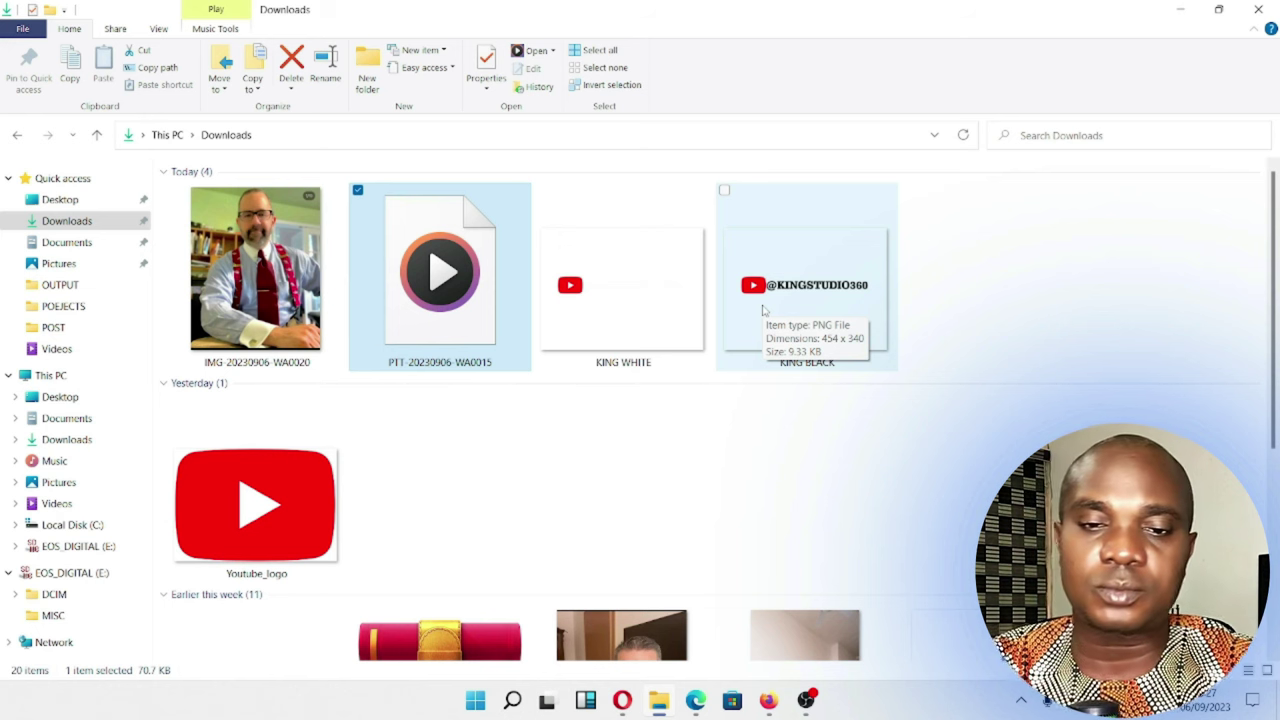
pyautogui.doubleClick(277, 282)
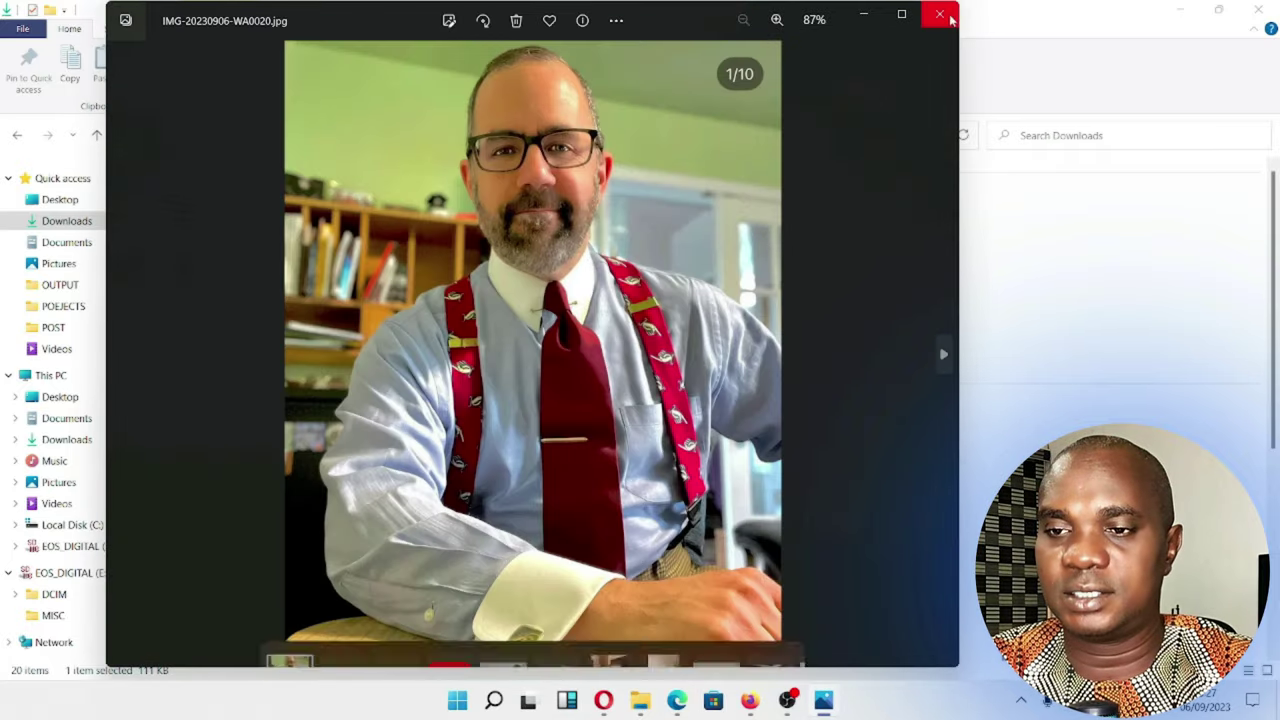
pyautogui.click(940, 15)
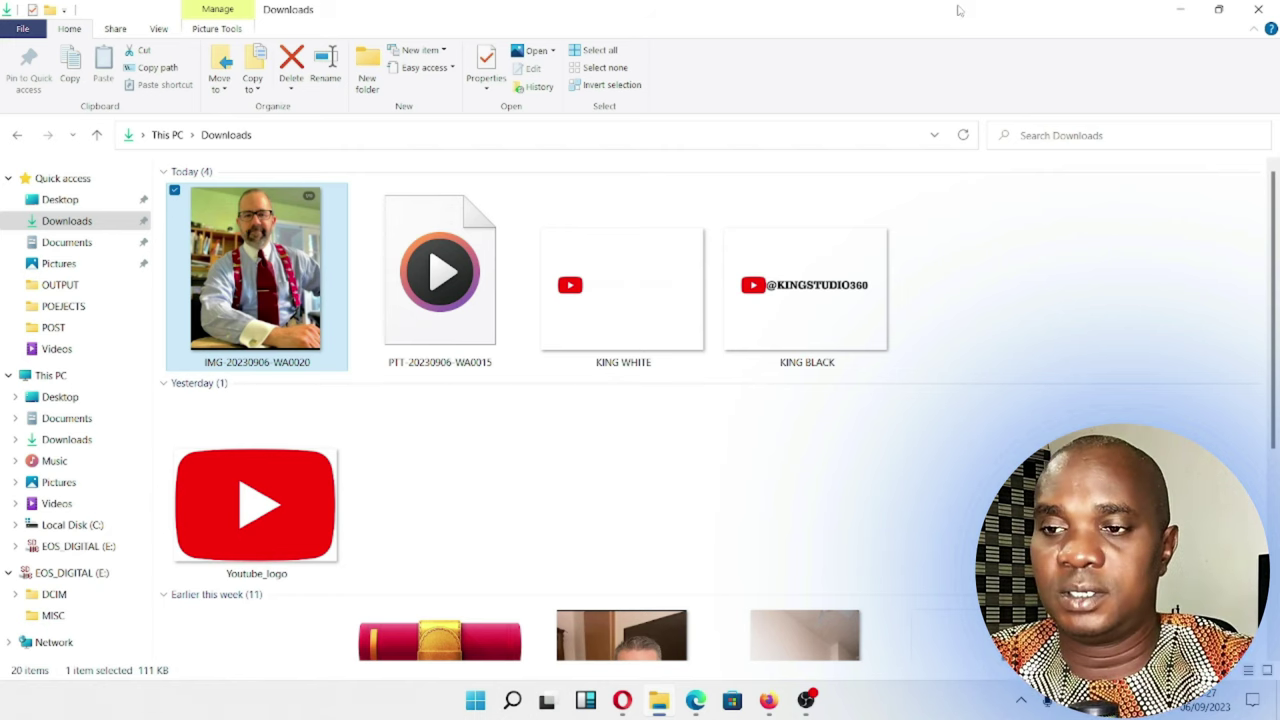
pyautogui.click(1181, 10)
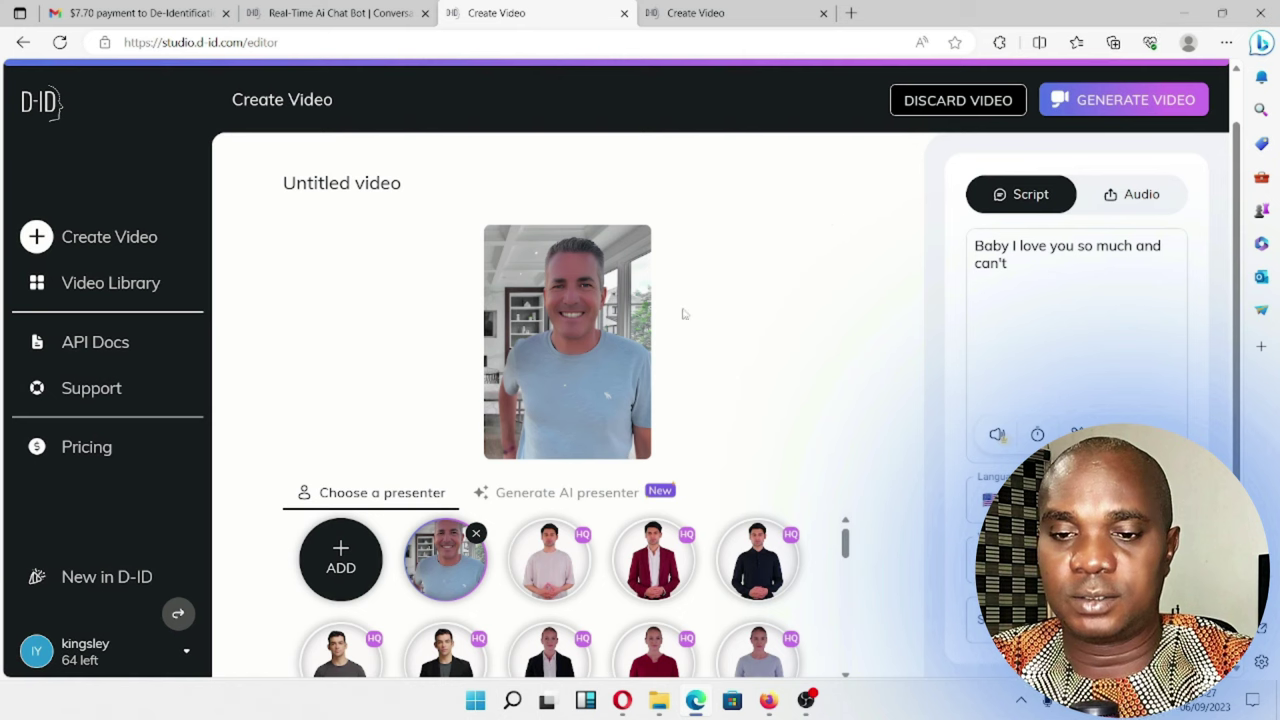
# Step: Remove the previously uploaded presenter in the light blue T-shirt from the presenter list
pyautogui.rightClick(589, 300)
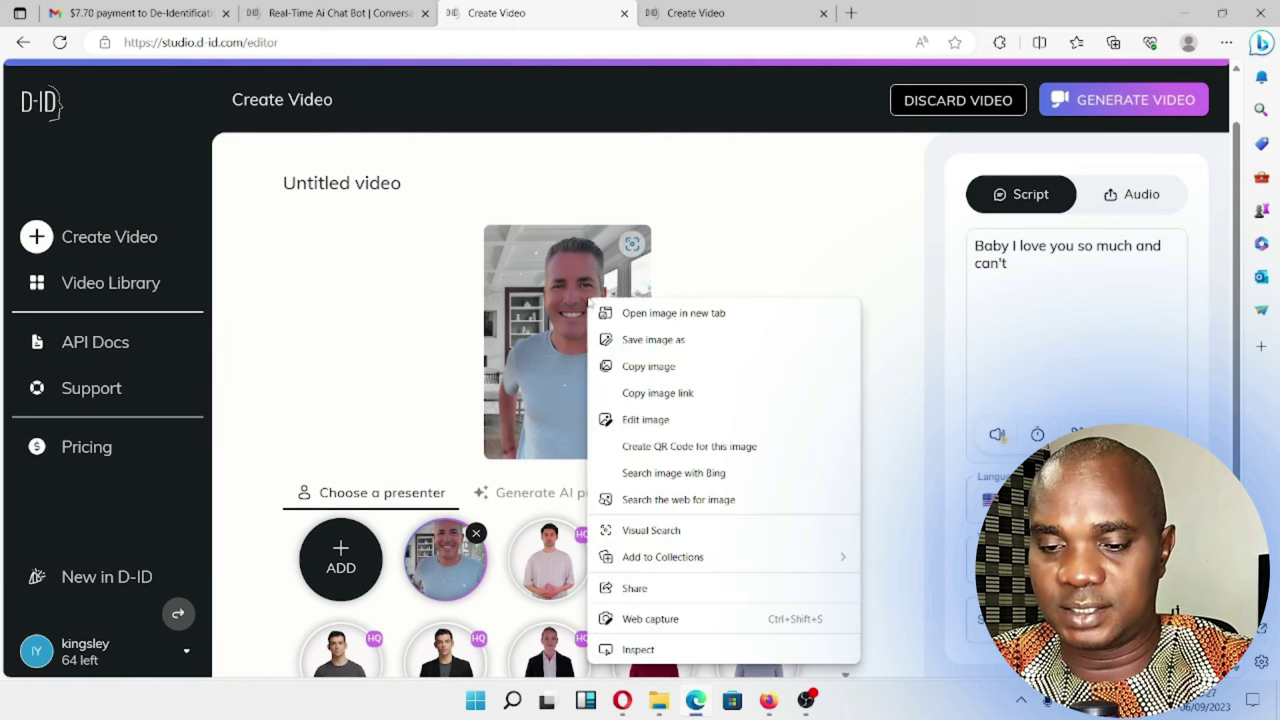
pyautogui.press('Escape')
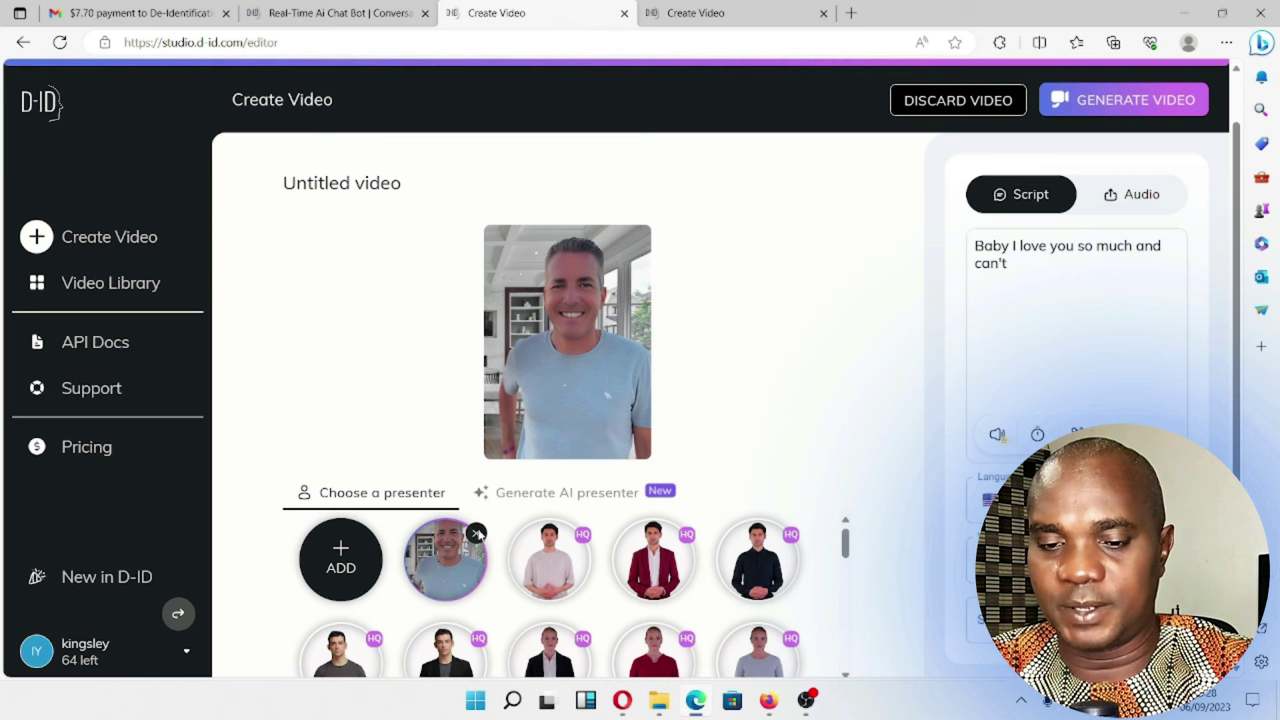
pyautogui.click(477, 533)
pyautogui.click(675, 501)
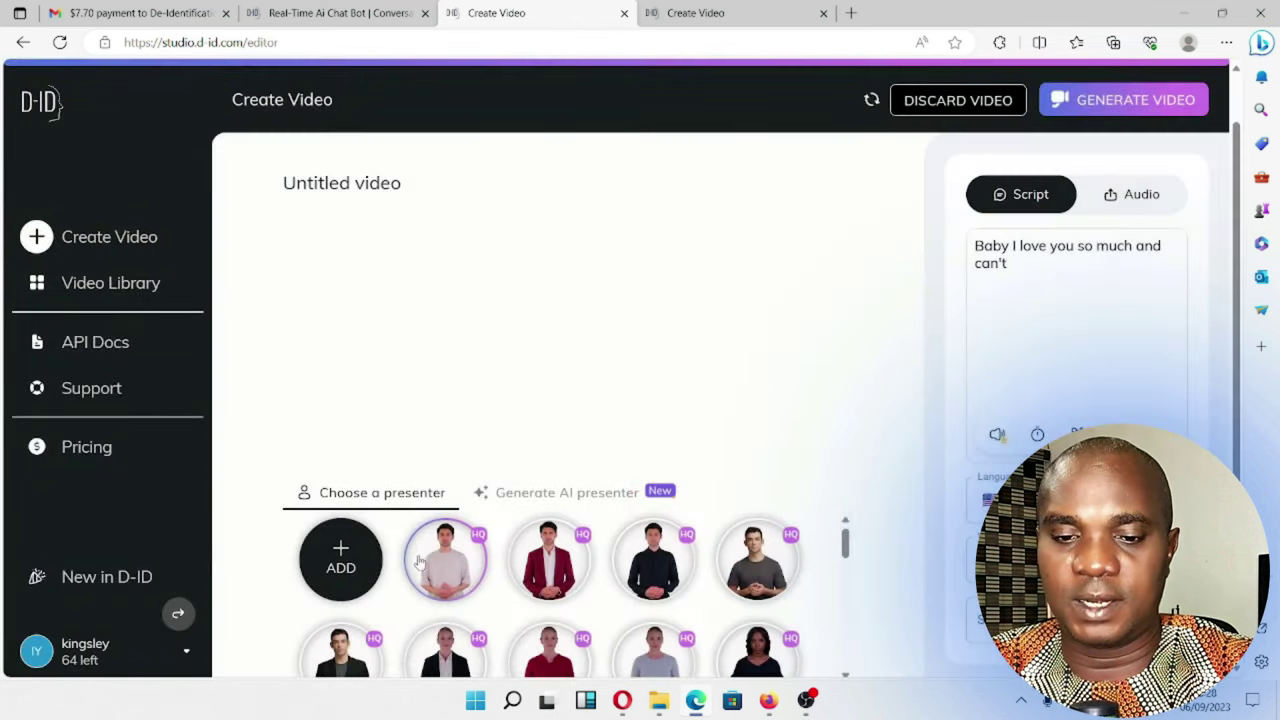
# Step: Switch to the Downloads folder in File Explorer and check the photo IMG-20230906-WA0020 again
pyautogui.click(1180, 14)
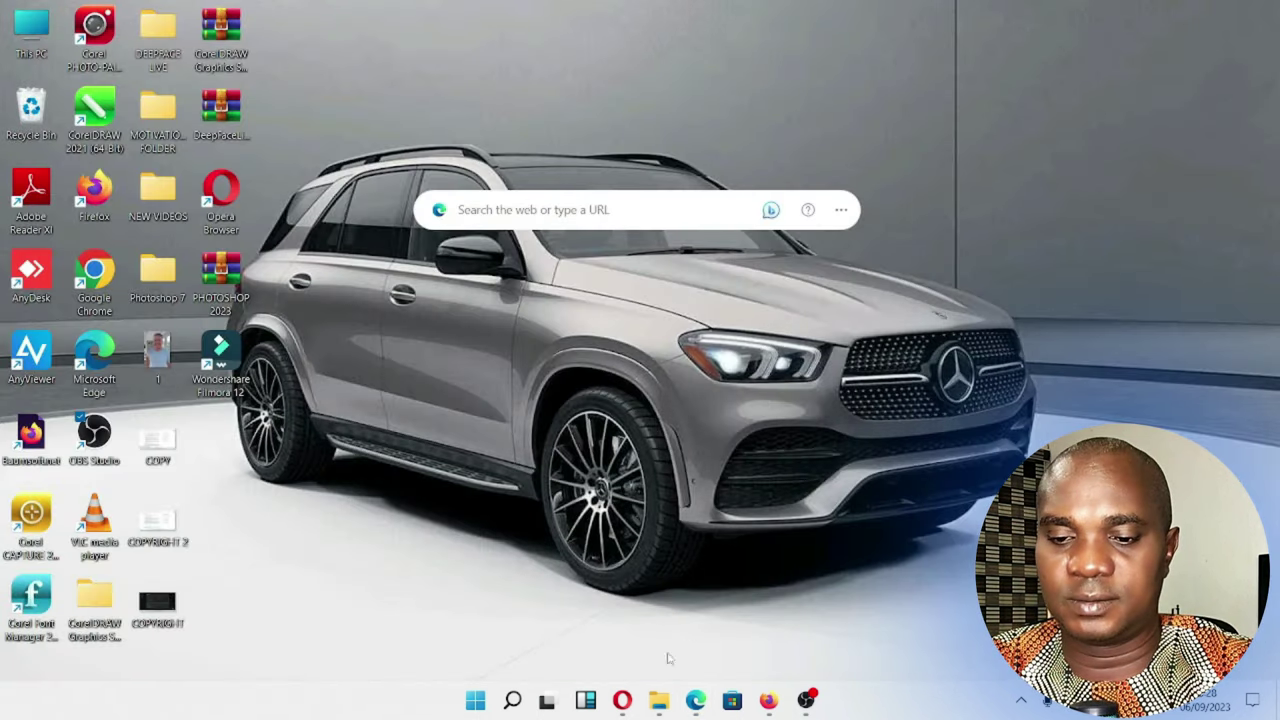
pyautogui.click(659, 700)
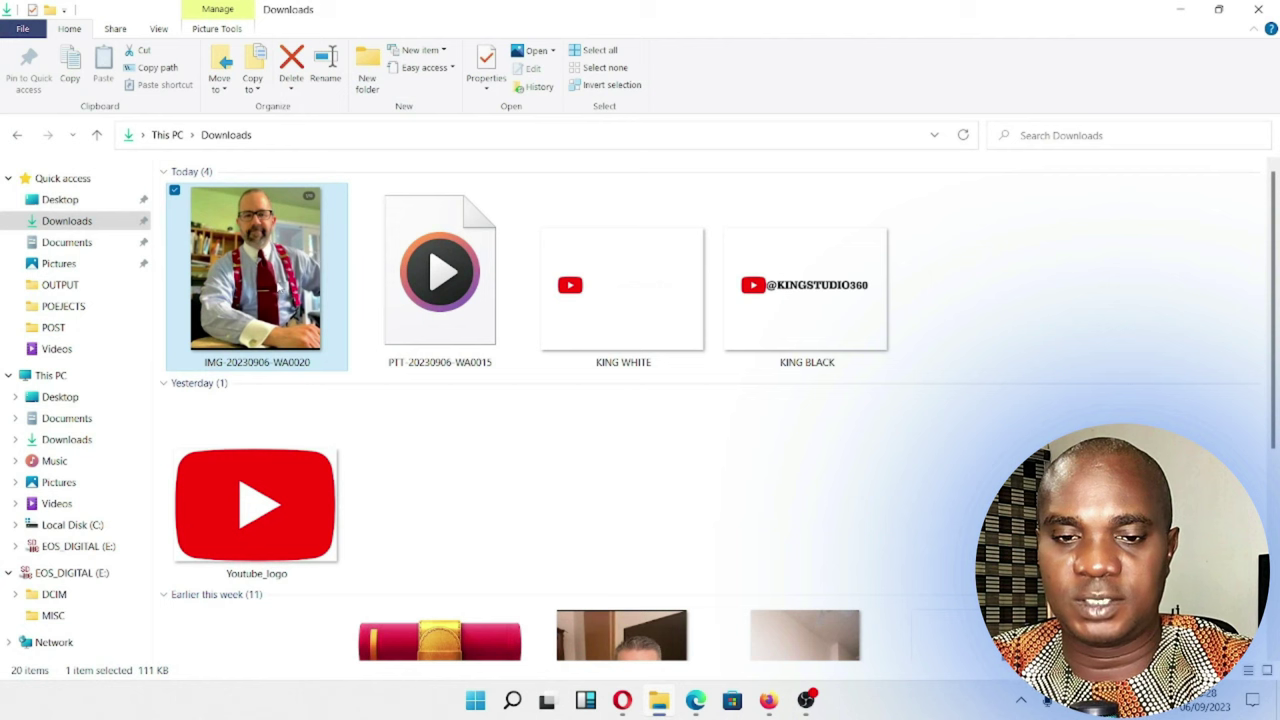
pyautogui.doubleClick(277, 283)
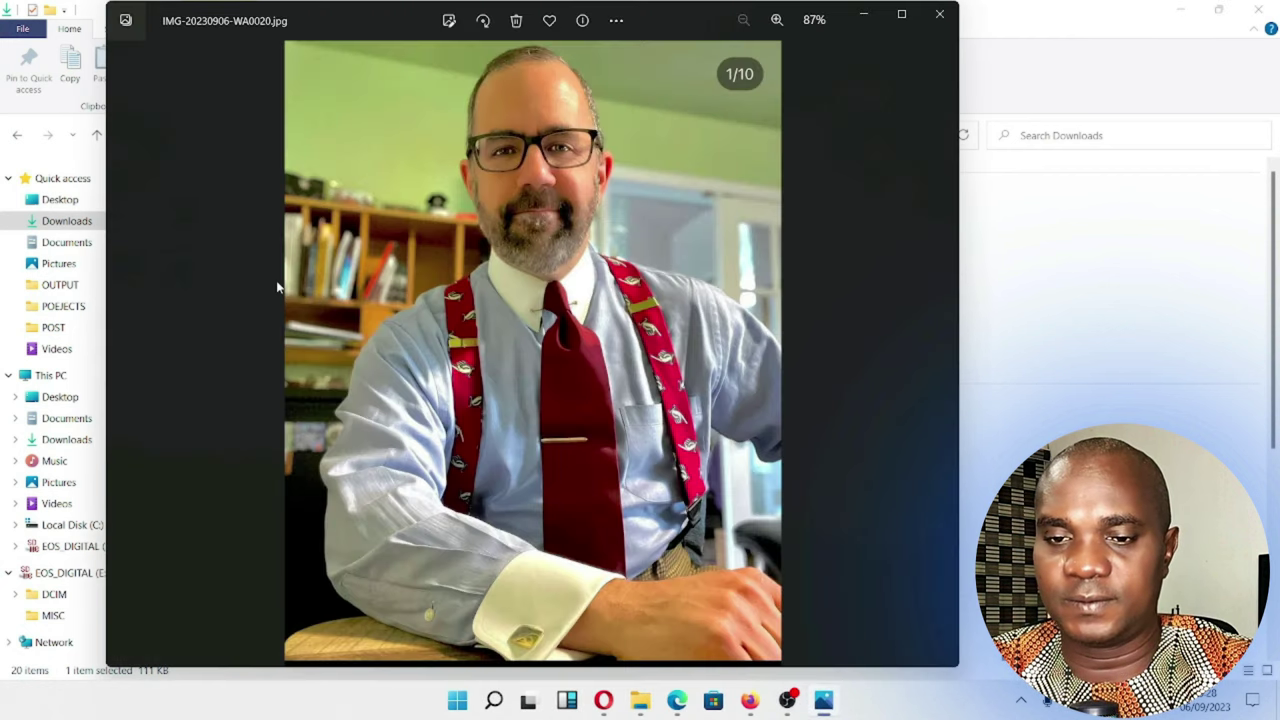
pyautogui.click(940, 14)
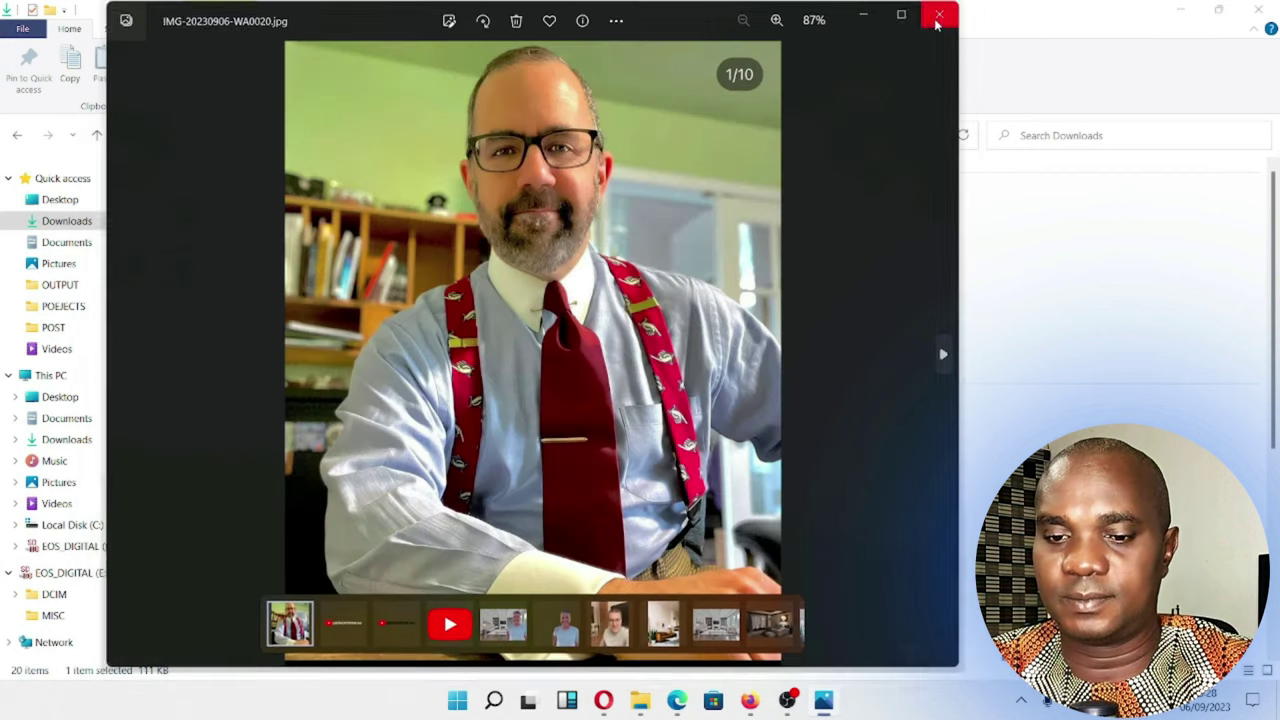
pyautogui.click(1181, 10)
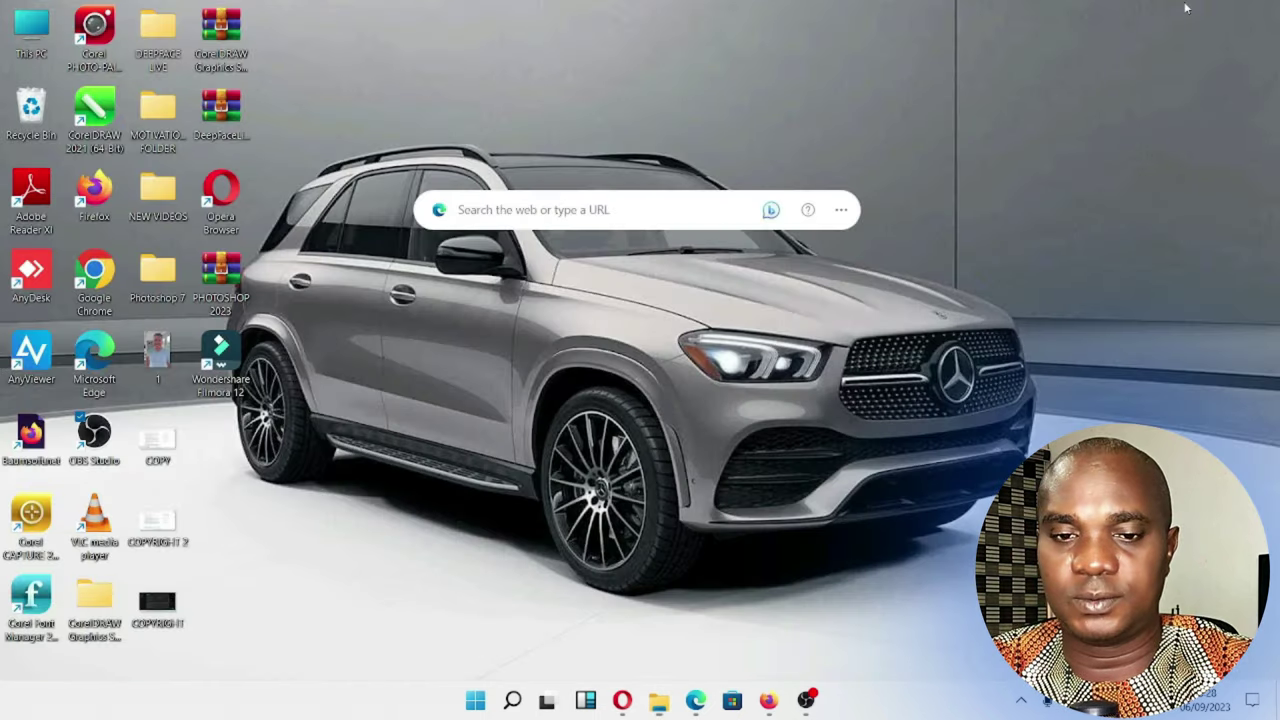
# Step: Switch back to D-ID in Edge and try to add the photo IMG-20230906-WA0020 as a presenter
pyautogui.click(695, 700)
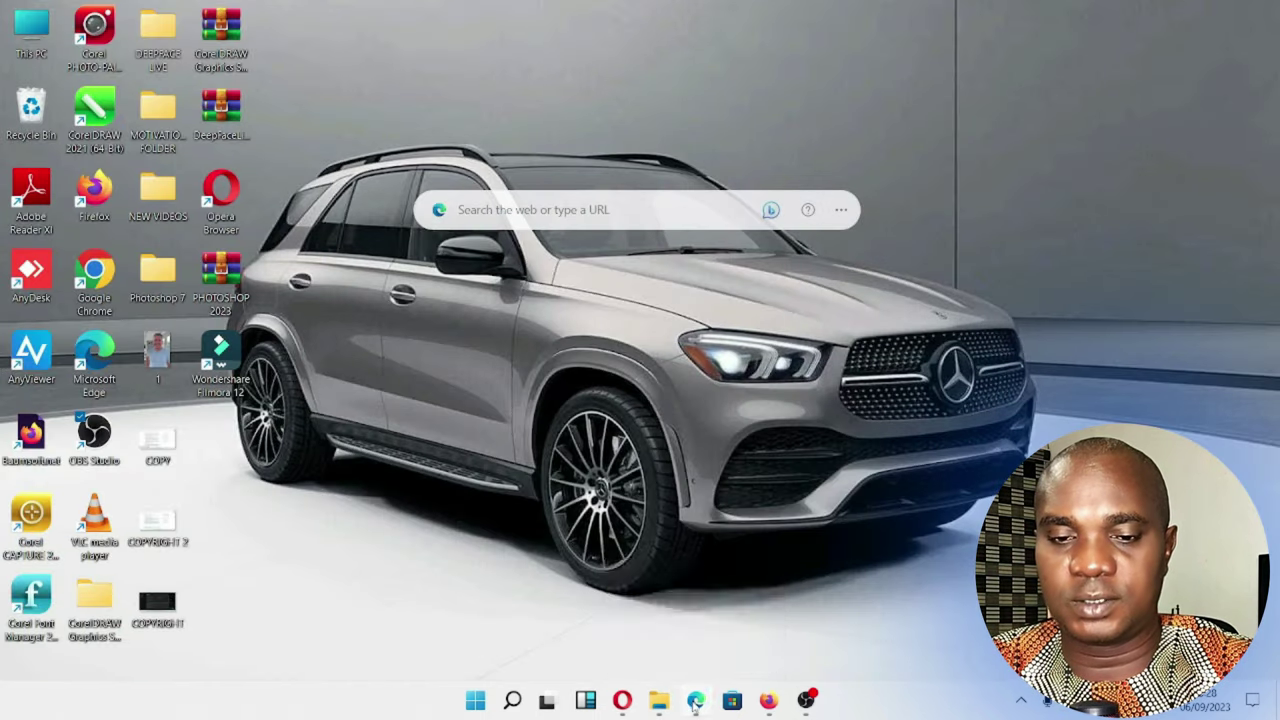
pyautogui.click(363, 580)
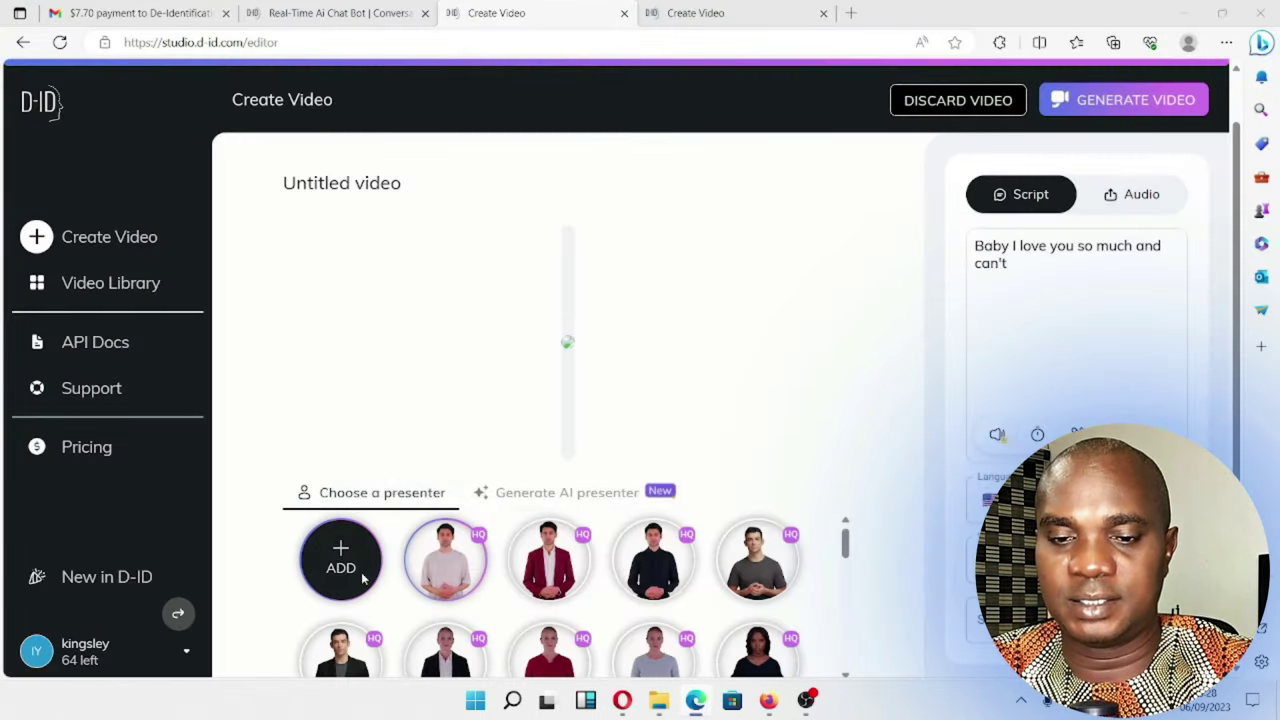
pyautogui.doubleClick(275, 218)
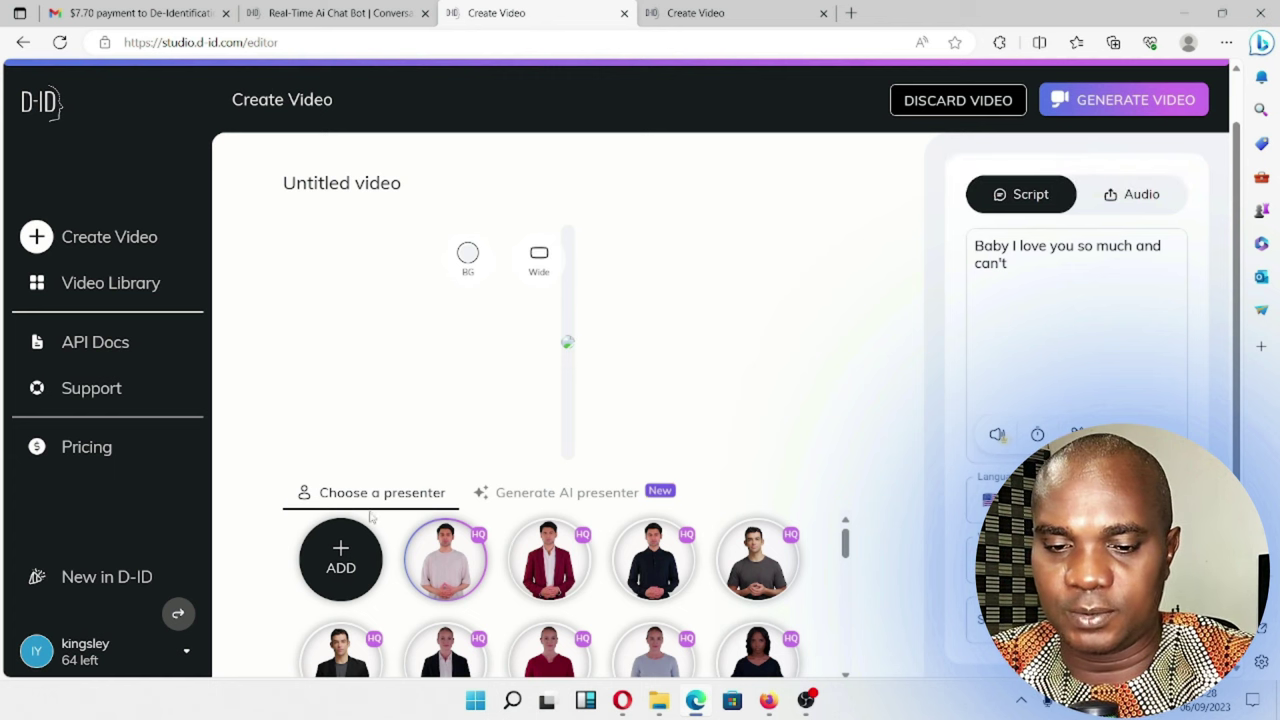
# Step: Reopen the presenter upload dialog and rename the photo IMG-20230906-WA0020 to MMM
pyautogui.click(346, 556)
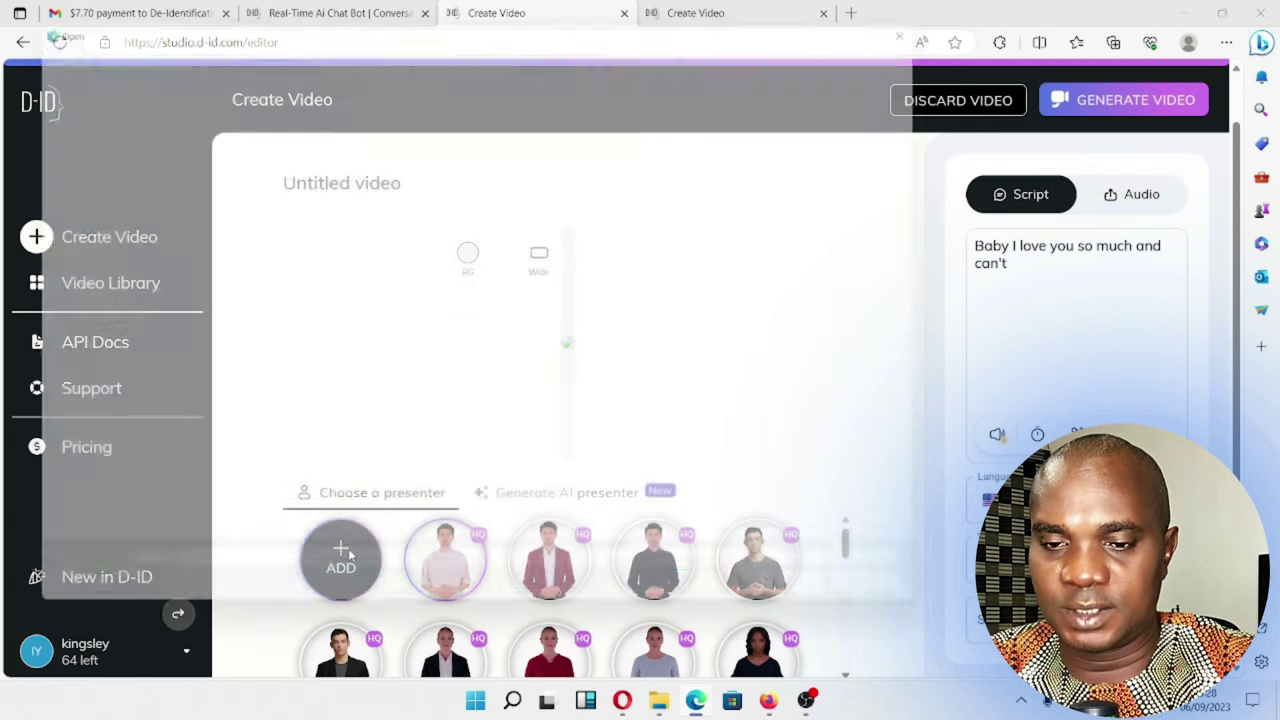
pyautogui.click(258, 242)
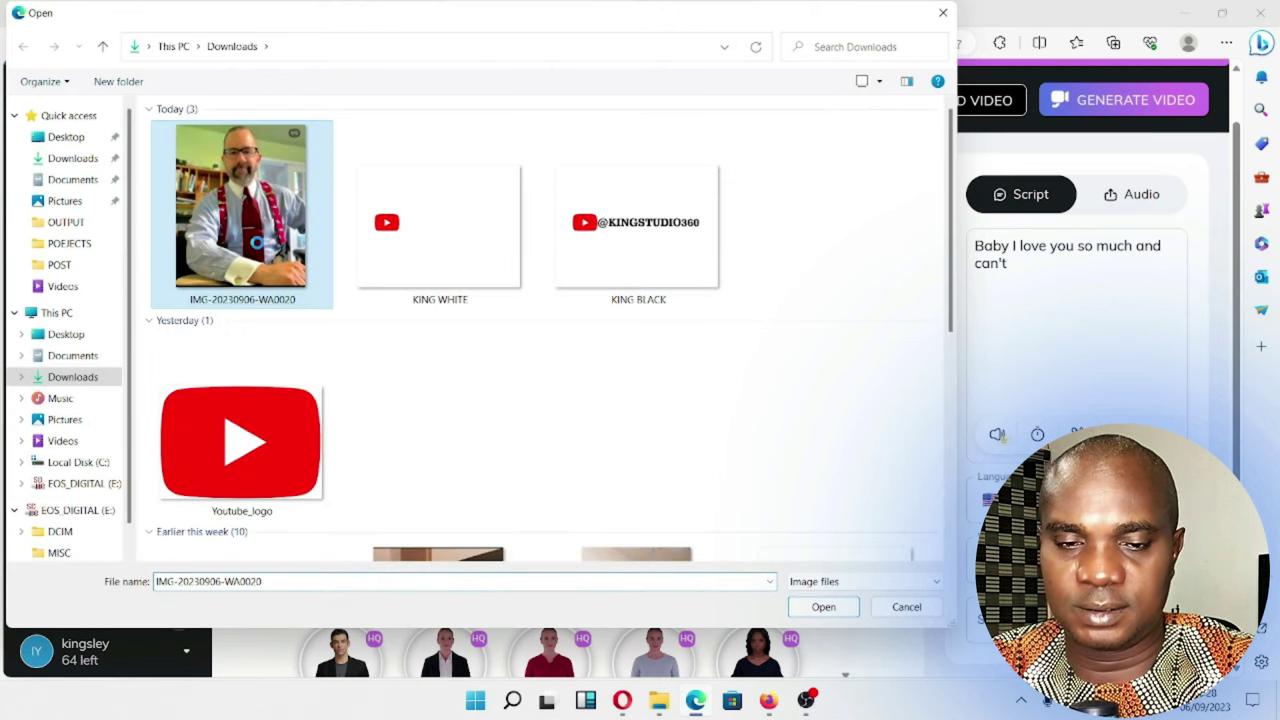
pyautogui.rightClick(258, 243)
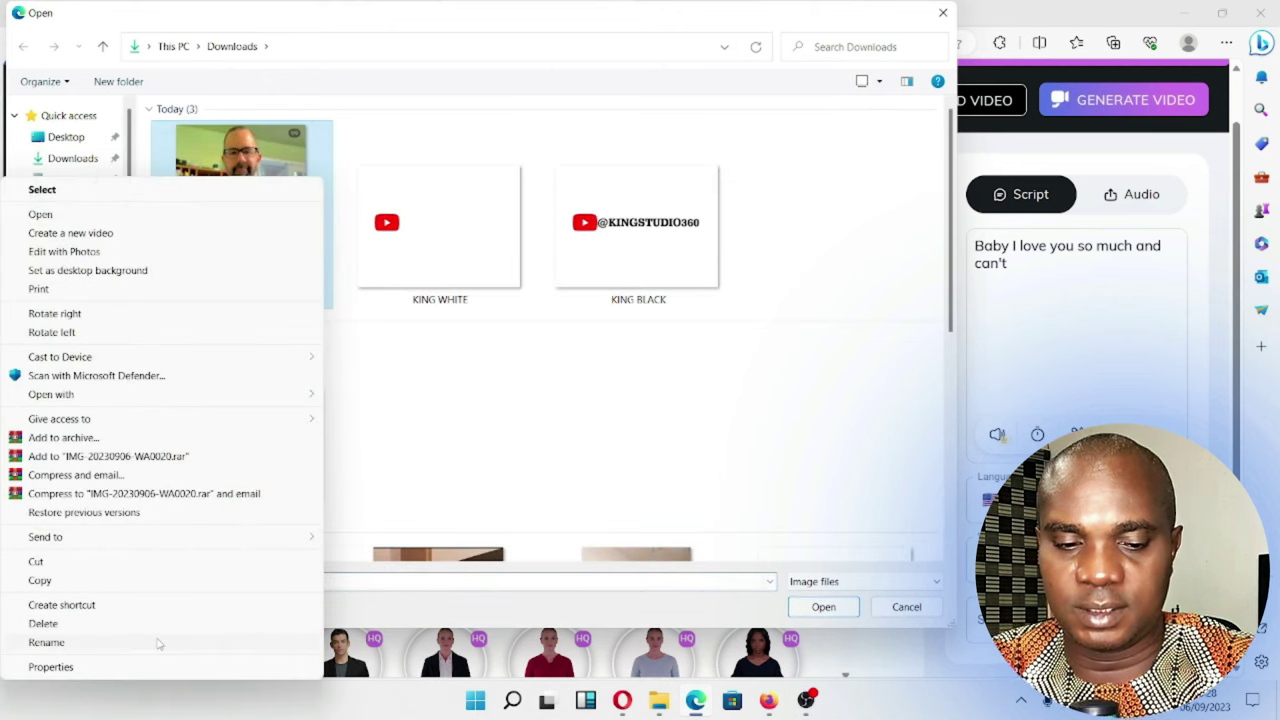
pyautogui.click(46, 642)
pyautogui.write('MMM')
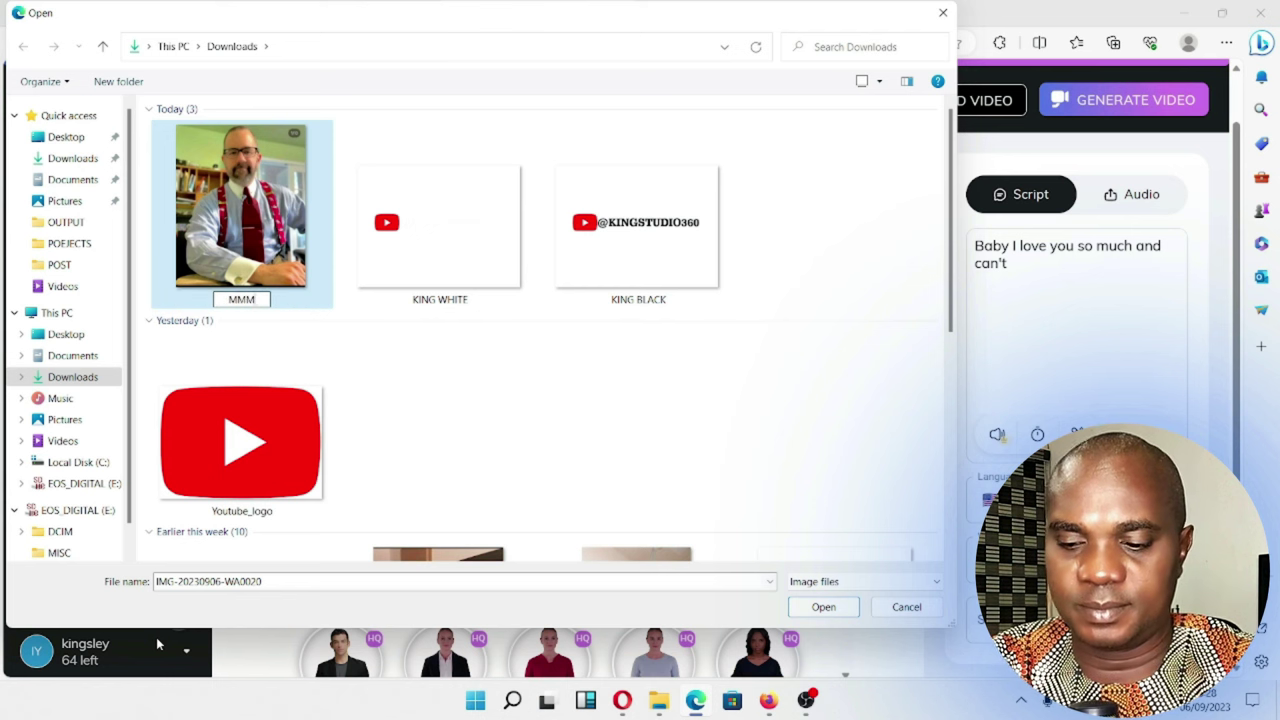
pyautogui.press('Return')
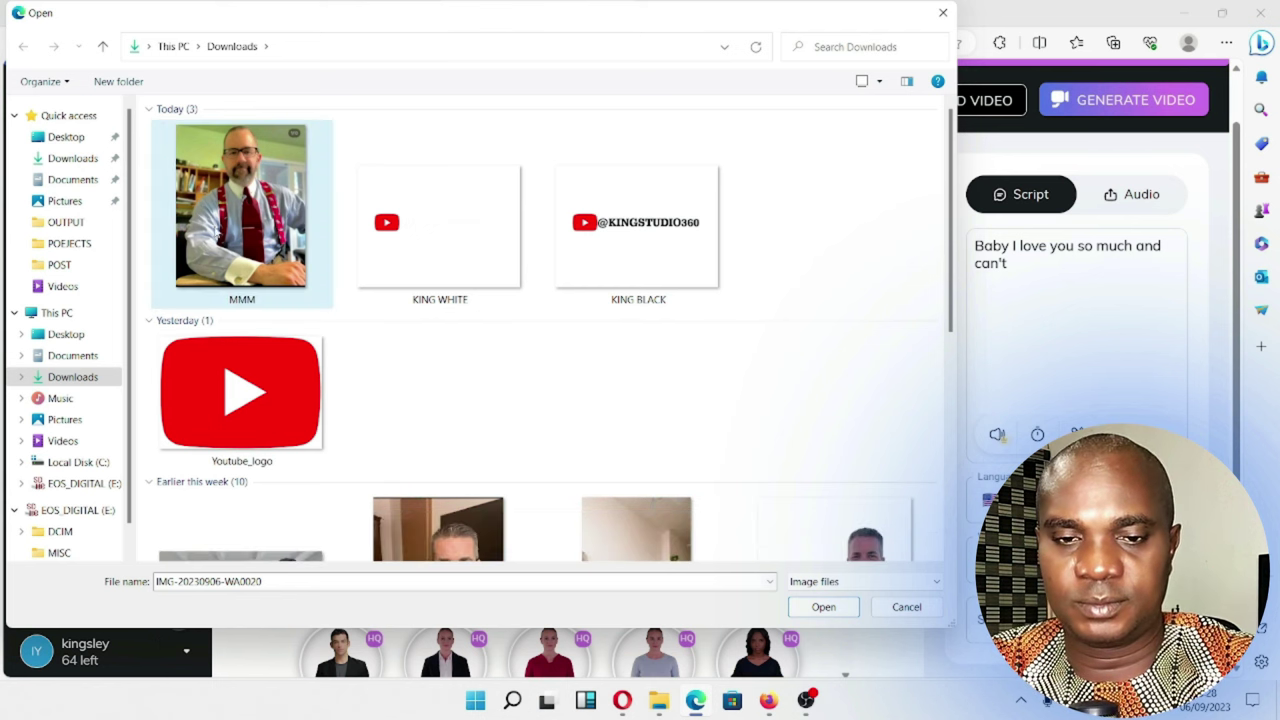
# Step: Check the file properties of MMM and try to upload it as a presenter
pyautogui.rightClick(231, 217)
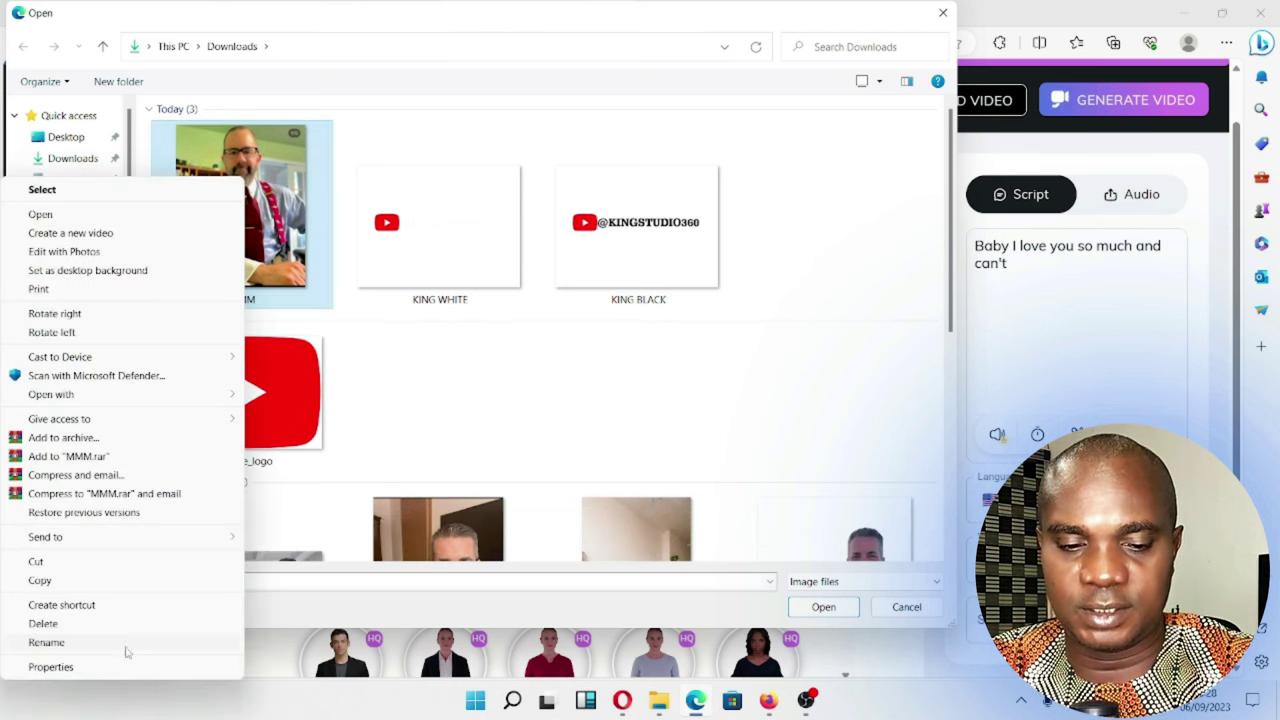
pyautogui.click(50, 667)
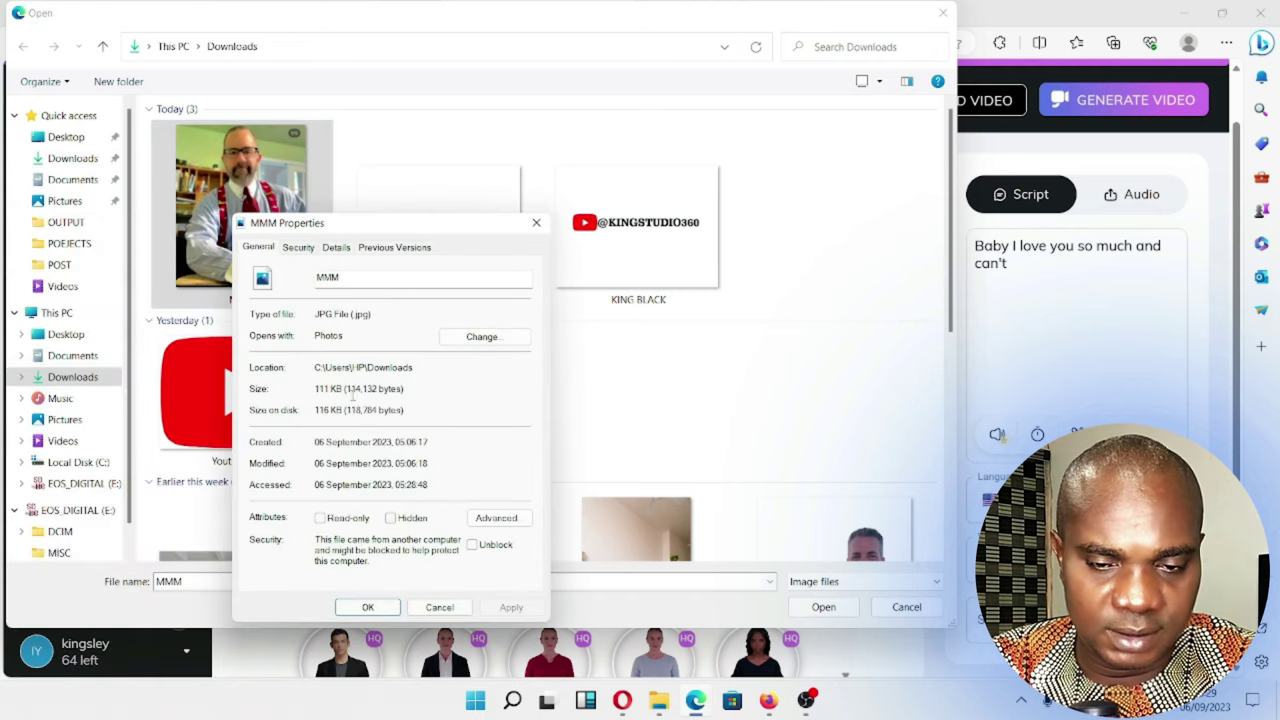
pyautogui.click(536, 222)
pyautogui.doubleClick(296, 217)
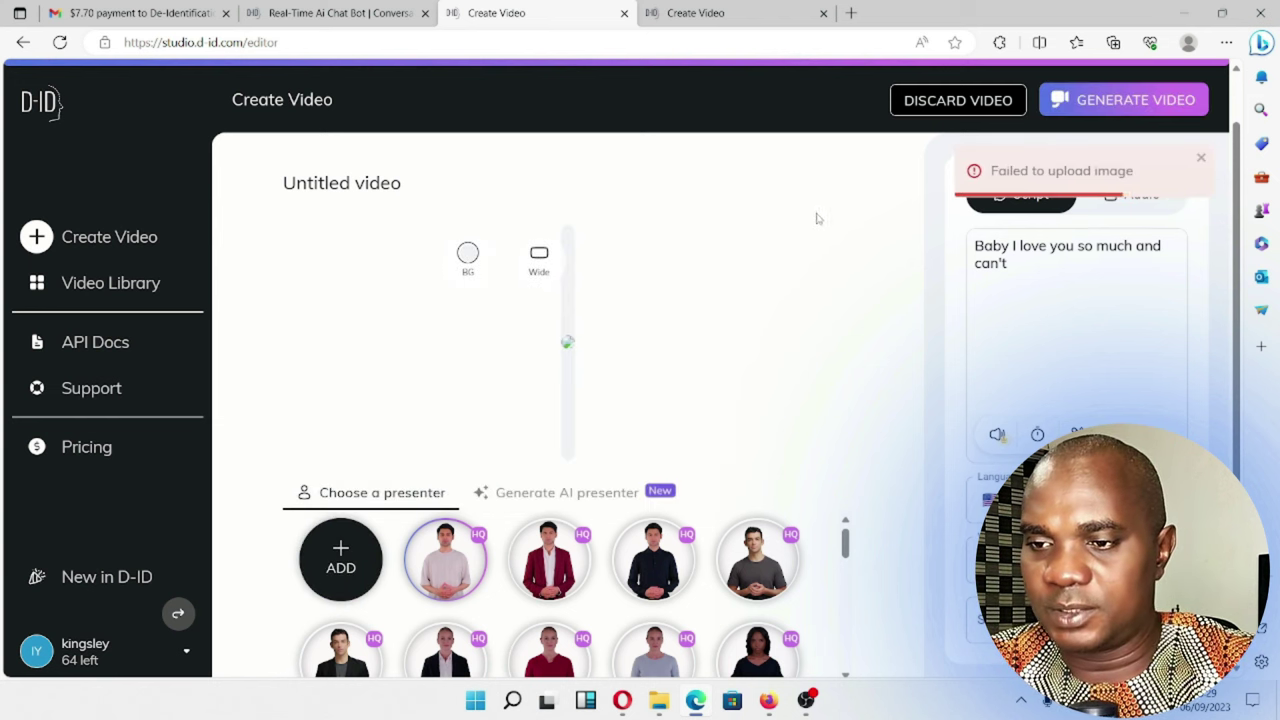
pyautogui.click(1030, 177)
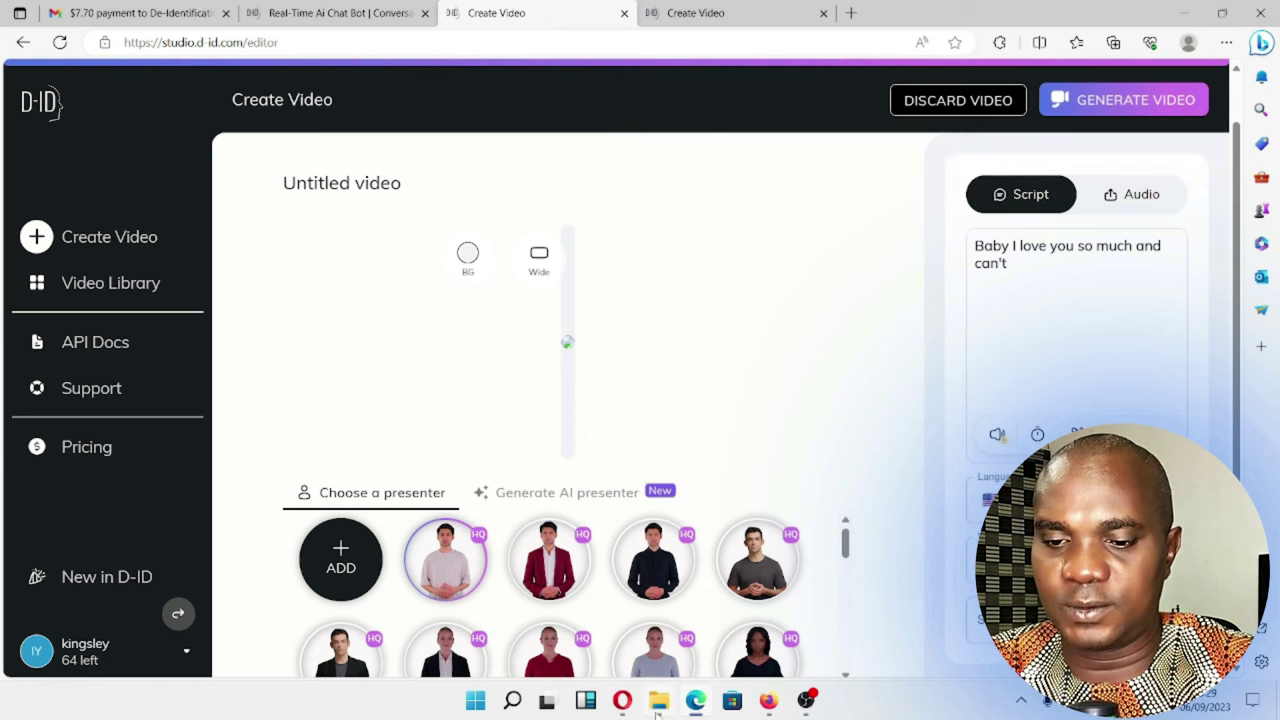
# Step: Switch to the Downloads folder in File Explorer and inspect the file type and size of MMM
pyautogui.click(610, 610)
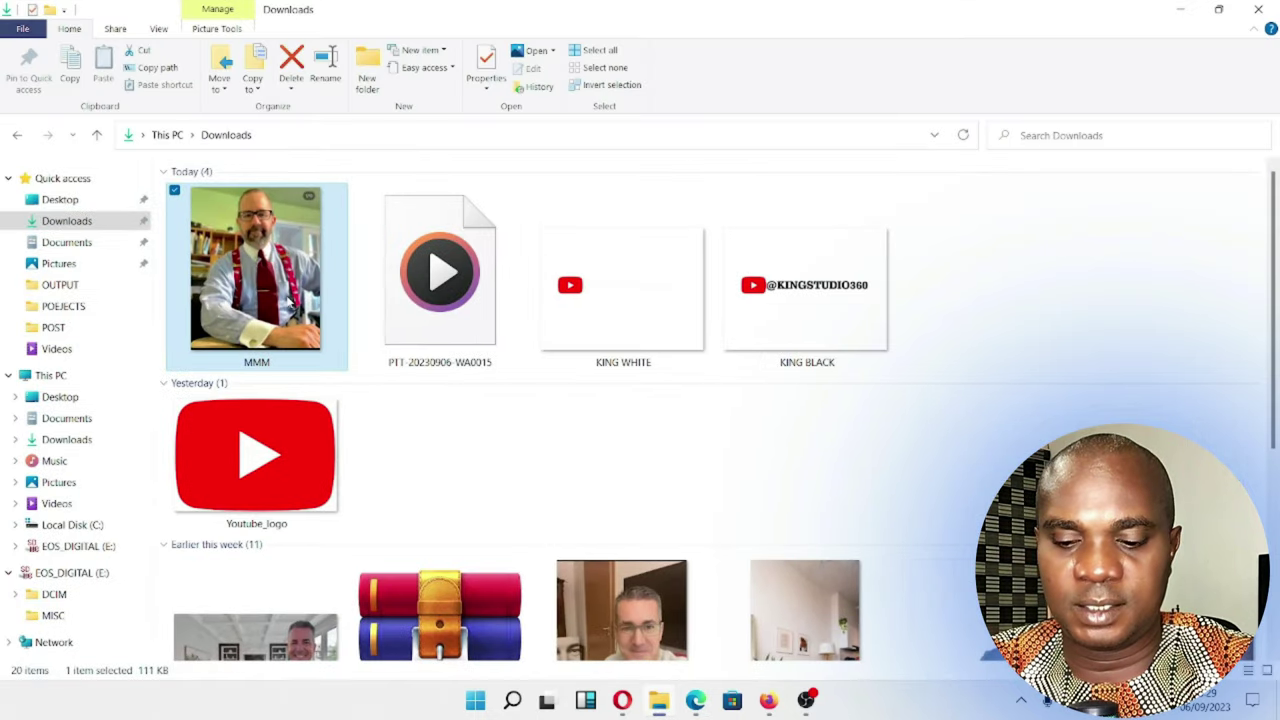
pyautogui.rightClick(290, 302)
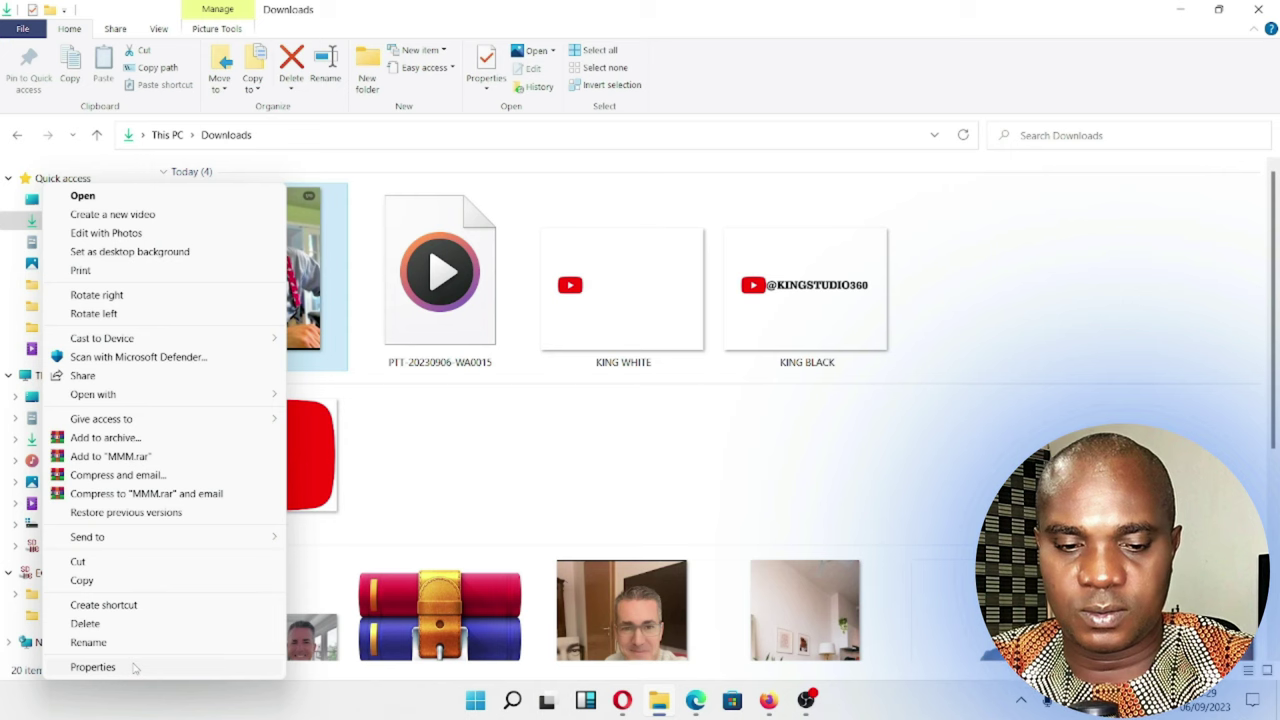
pyautogui.click(92, 667)
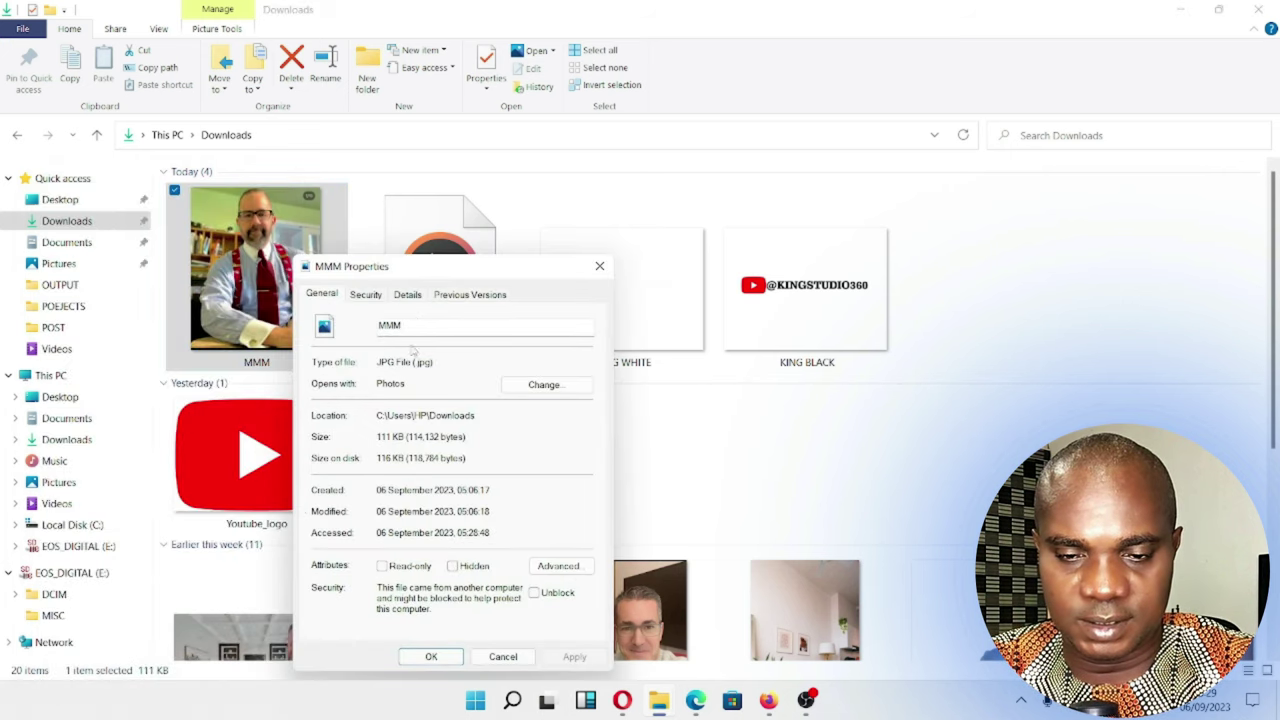
pyautogui.click(600, 266)
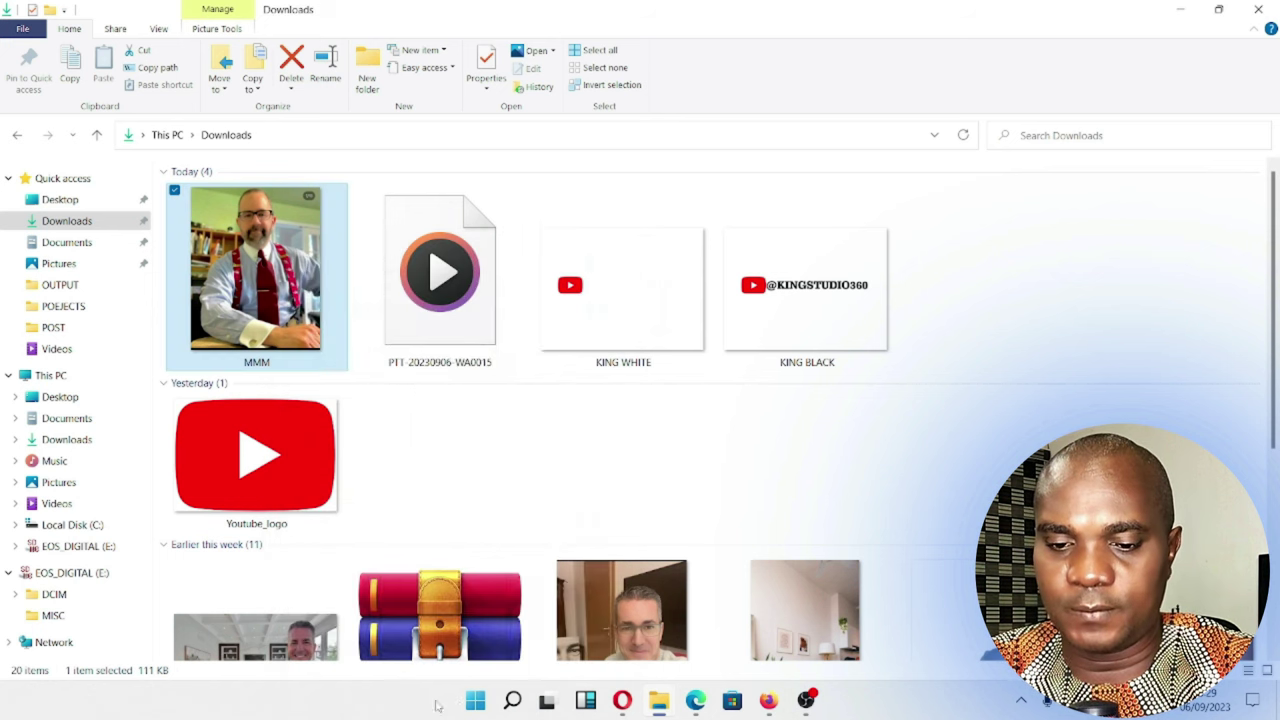
# Step: Search Windows for "PHOTO" and launch Adobe Photoshop 7.0
pyautogui.click(510, 701)
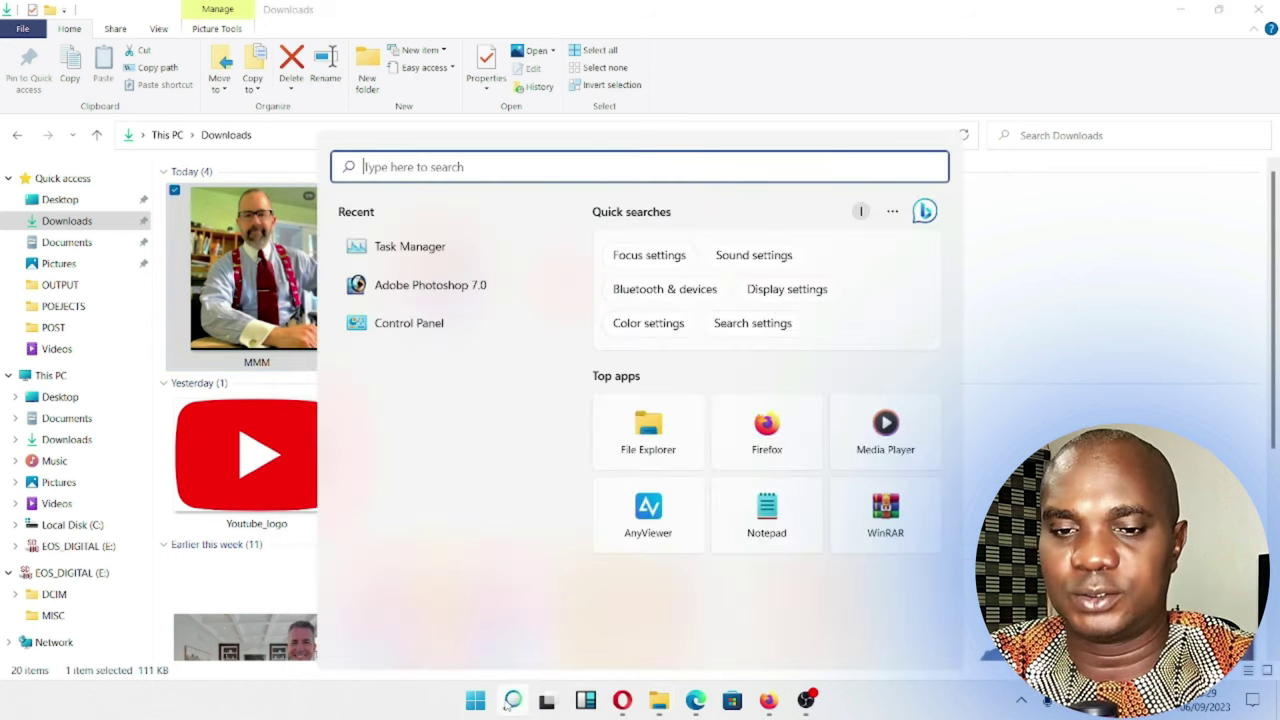
pyautogui.write('PHOTO')
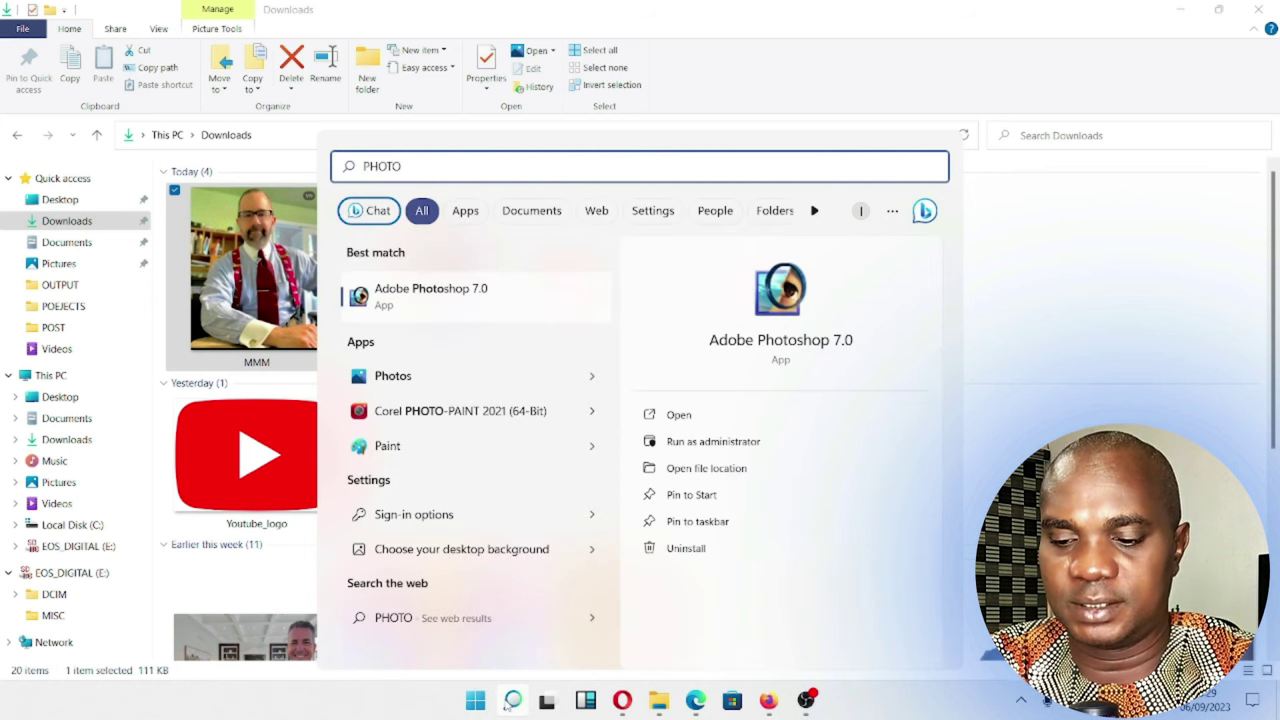
pyautogui.press('Return')
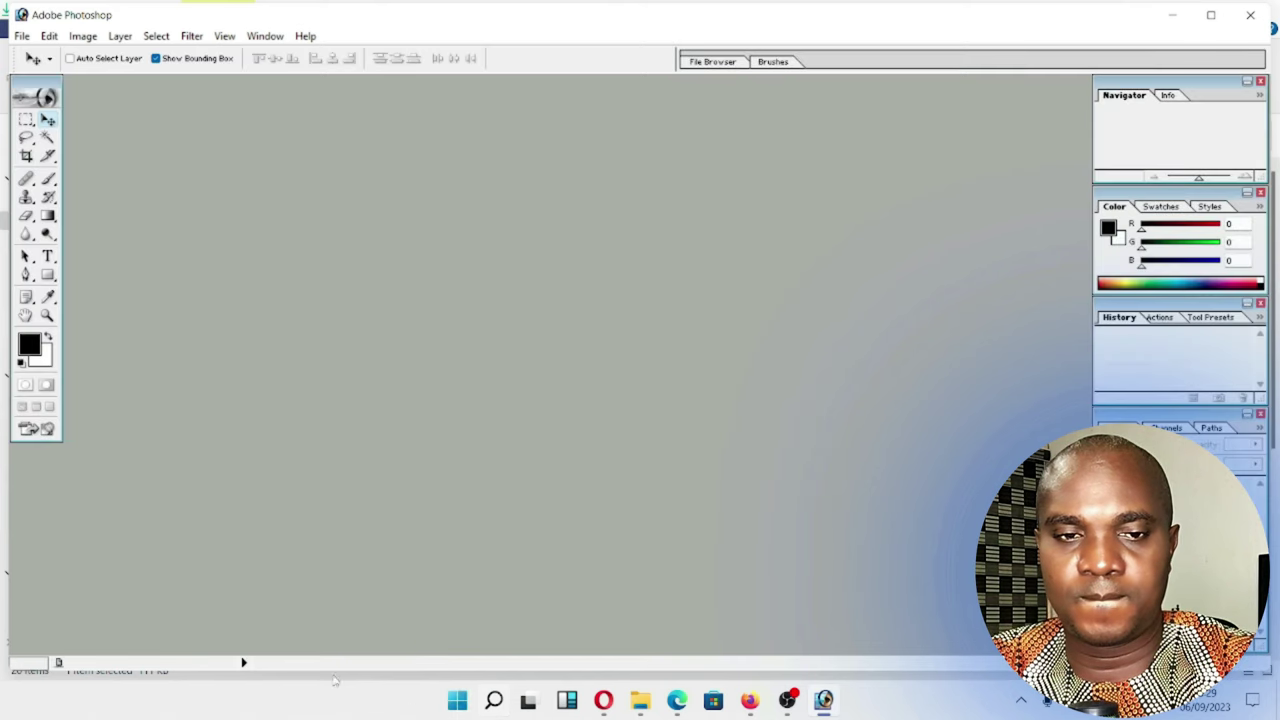
# Step: Open the MMM photo from the Downloads folder in Photoshop and maximise its document window
pyautogui.click(22, 36)
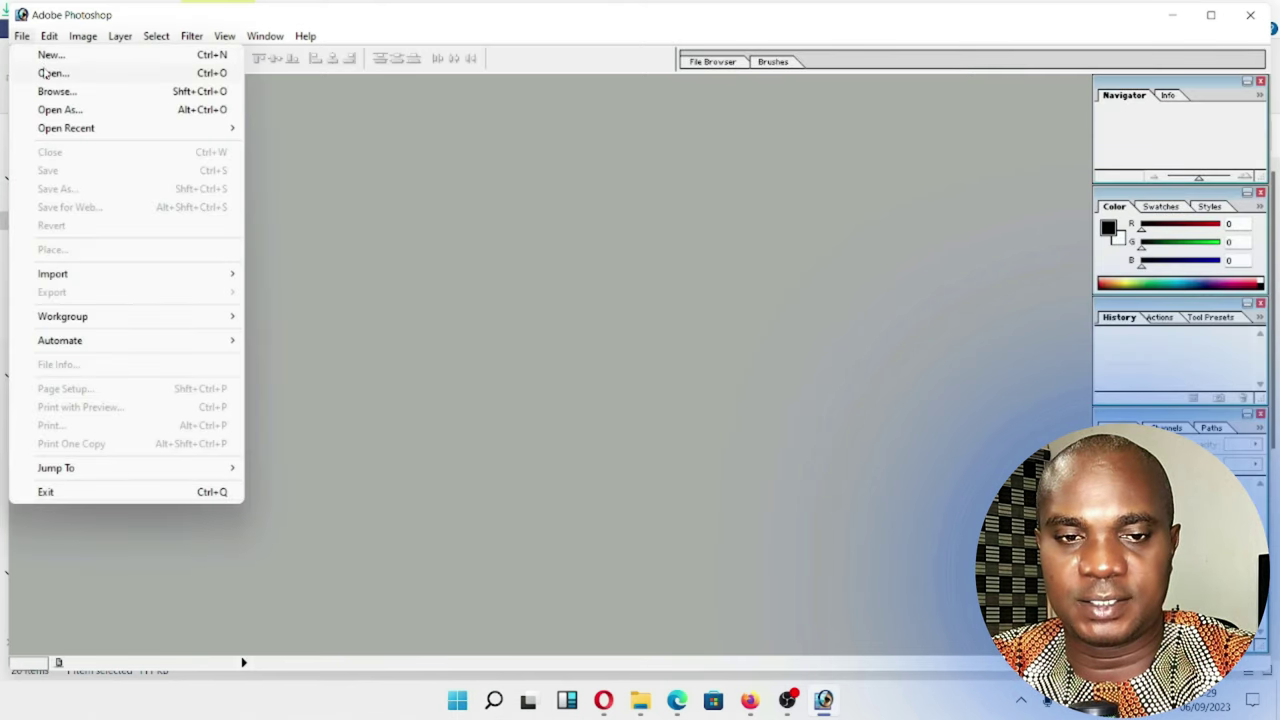
pyautogui.click(50, 74)
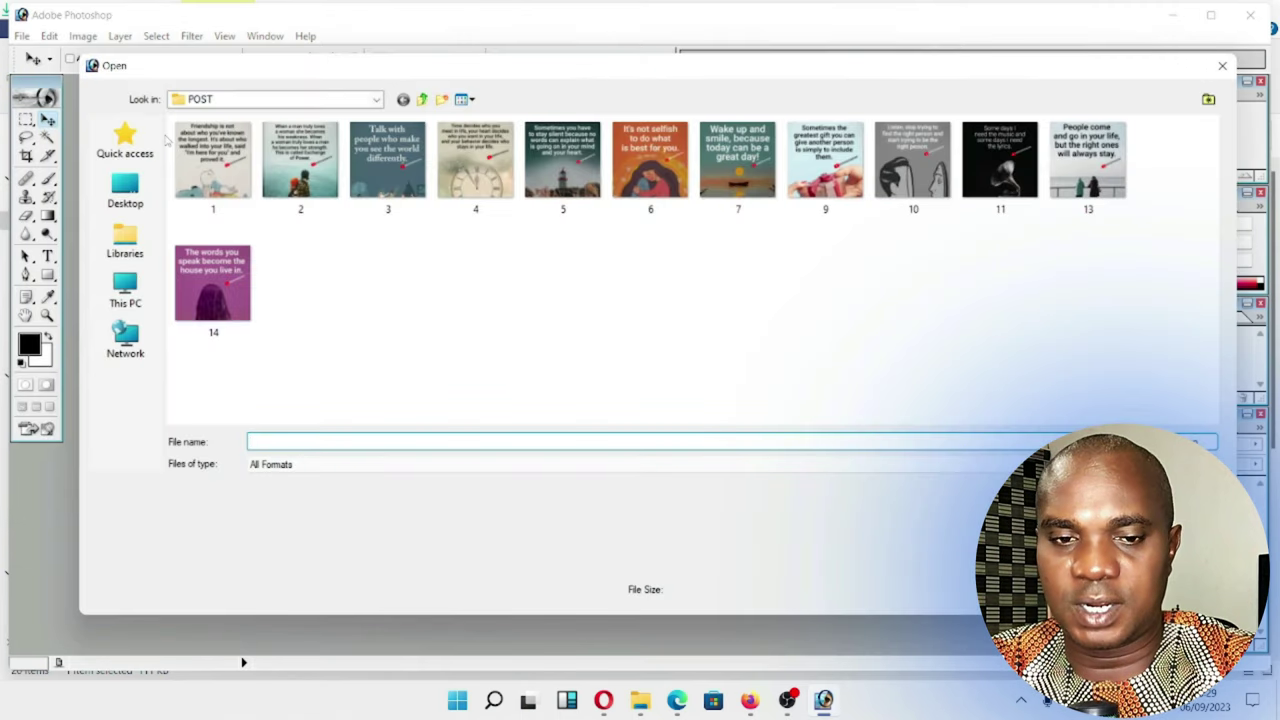
pyautogui.click(377, 100)
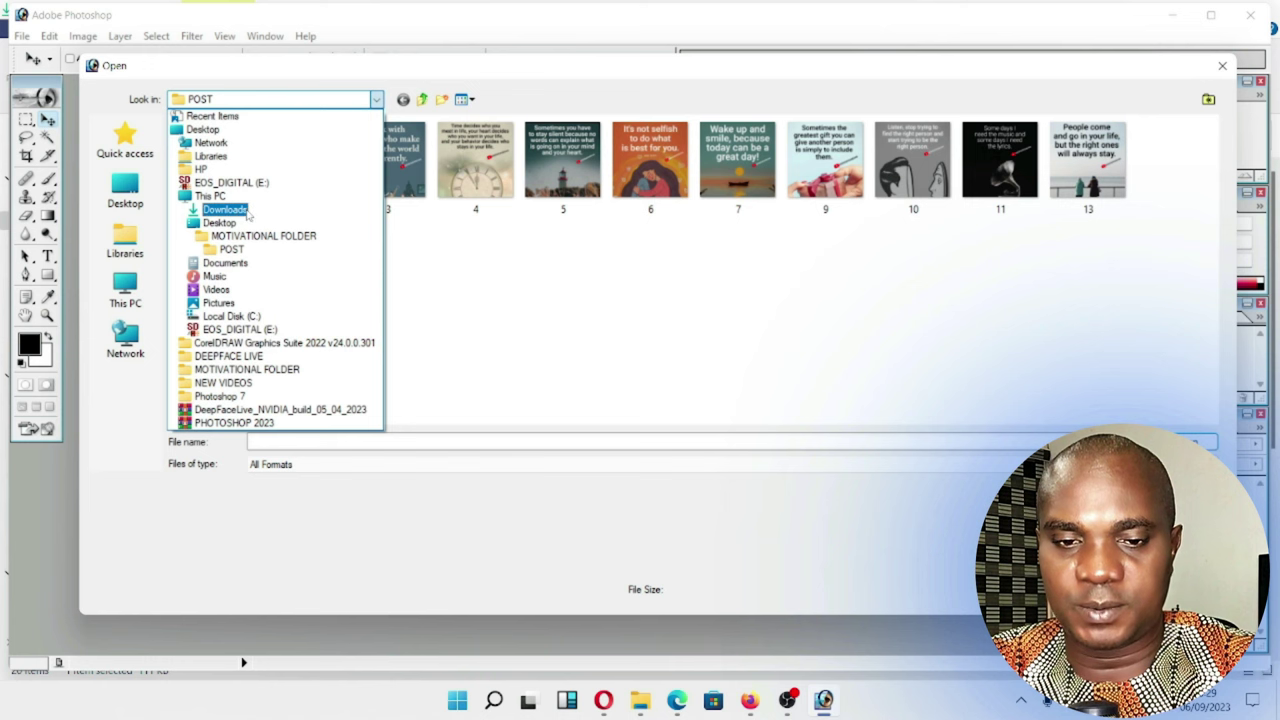
pyautogui.click(240, 212)
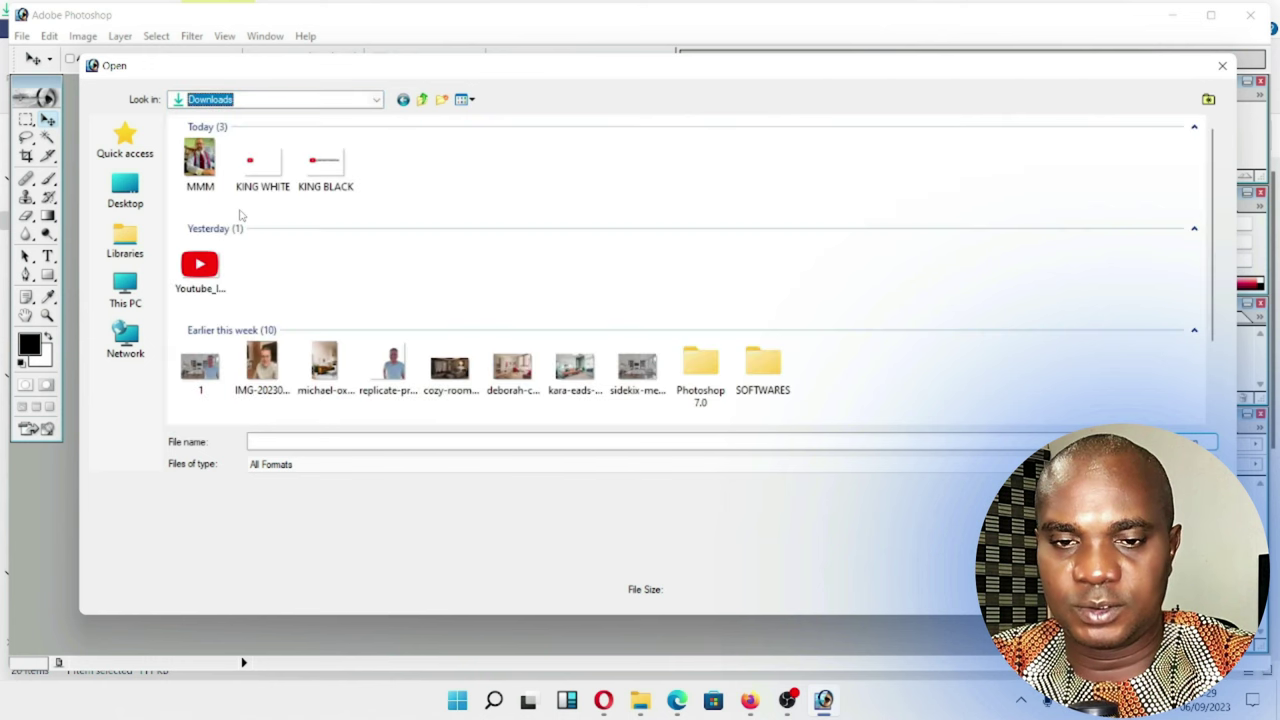
pyautogui.doubleClick(203, 172)
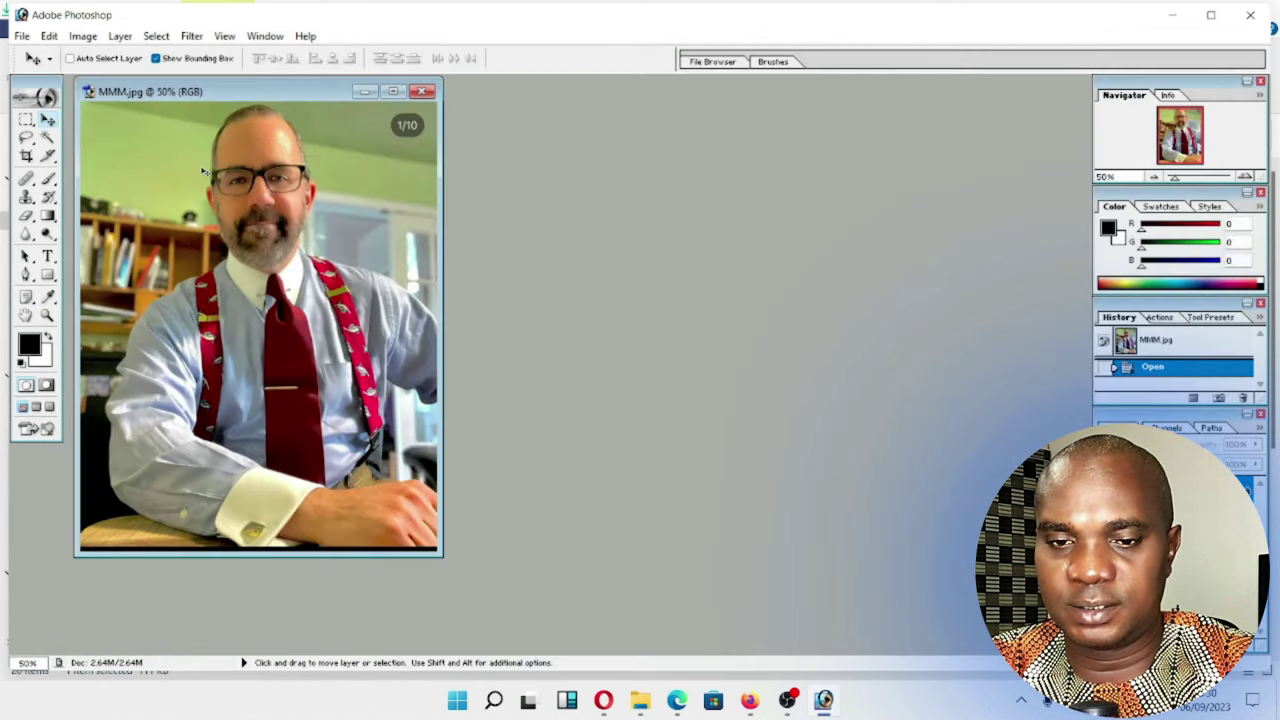
pyautogui.click(388, 93)
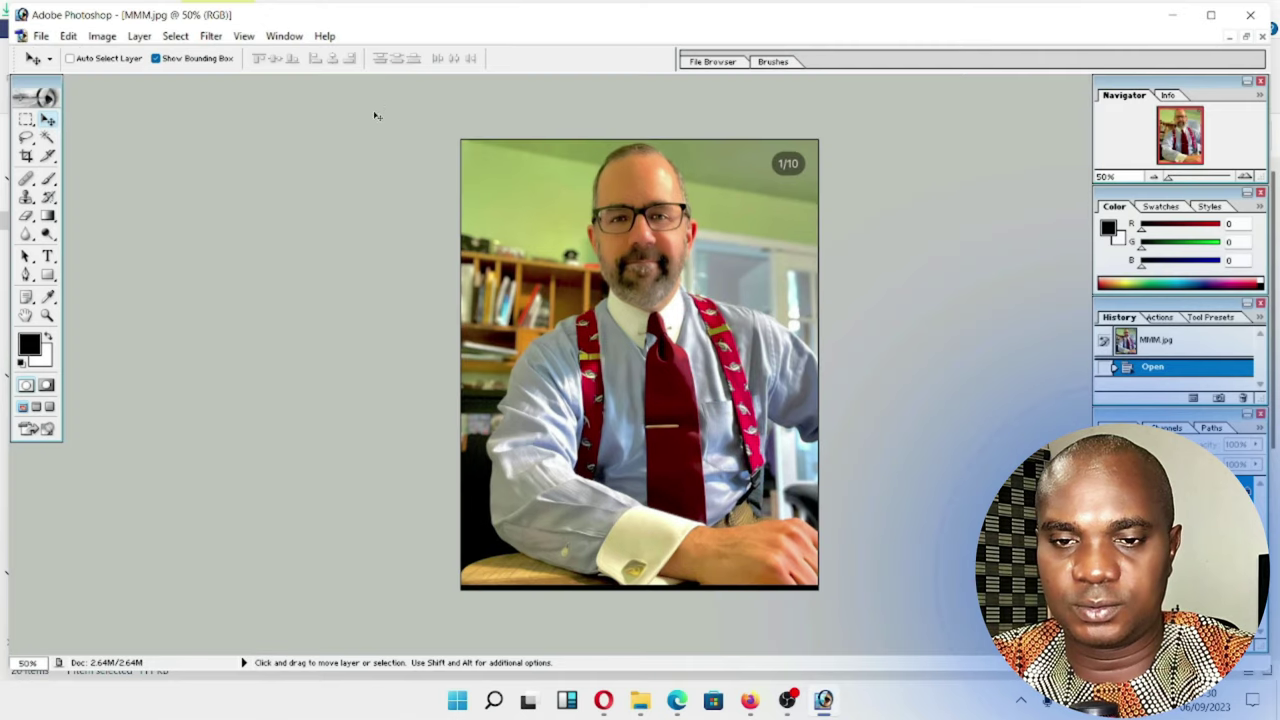
# Step: Draw a rectangular marquee of about 856 × 1066 pixels over the photo, excluding the black strip along its bottom edge
pyautogui.click(570, 200)
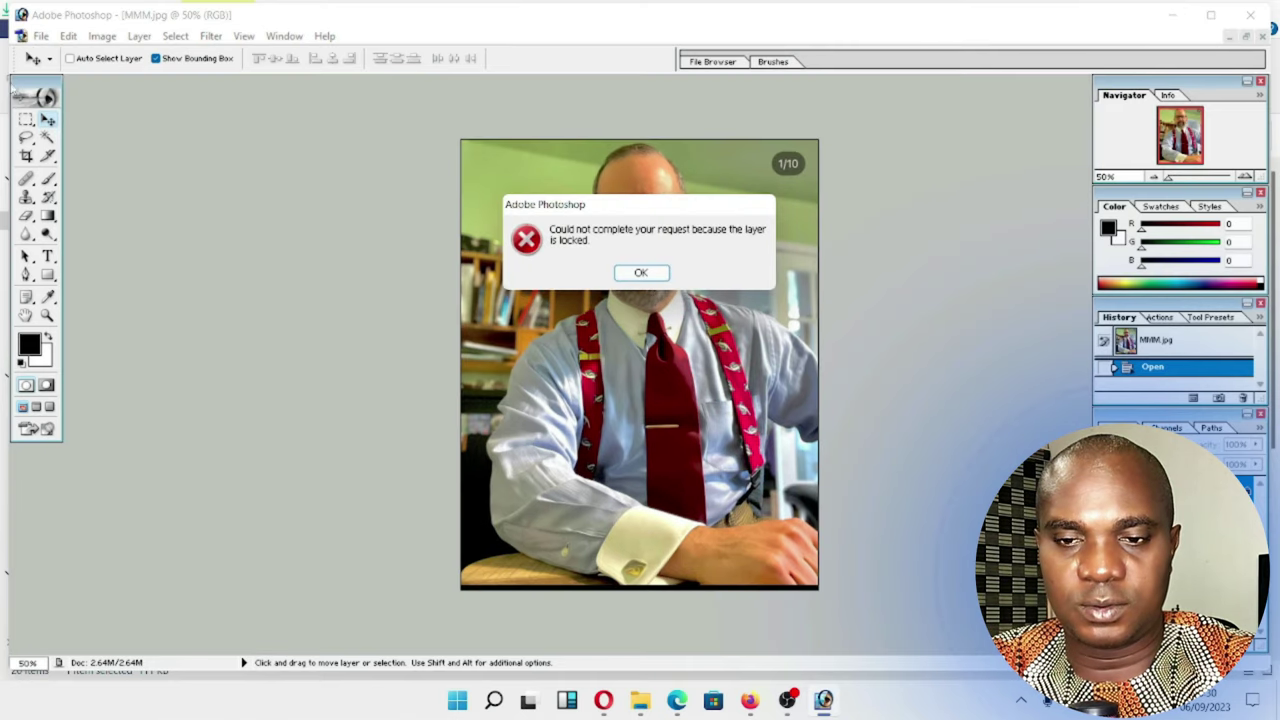
pyautogui.click(648, 274)
pyautogui.click(26, 119)
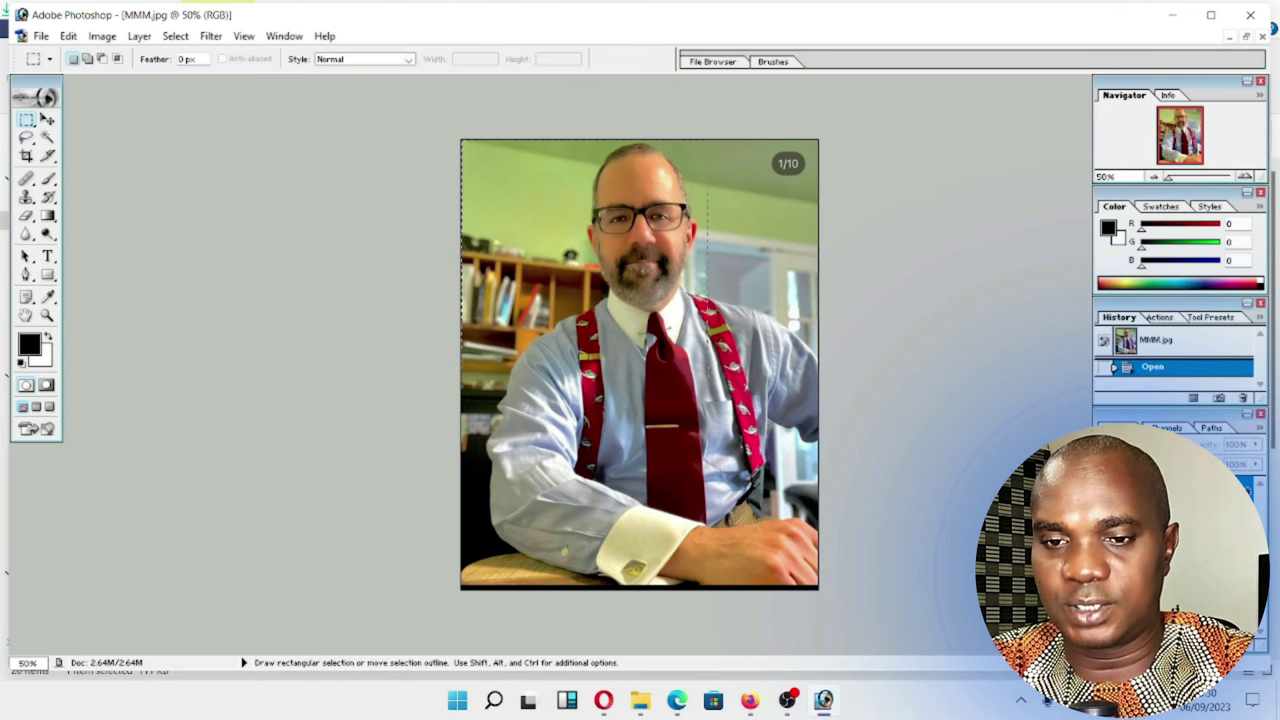
pyautogui.moveTo(708, 290); pyautogui.dragTo(820, 590)
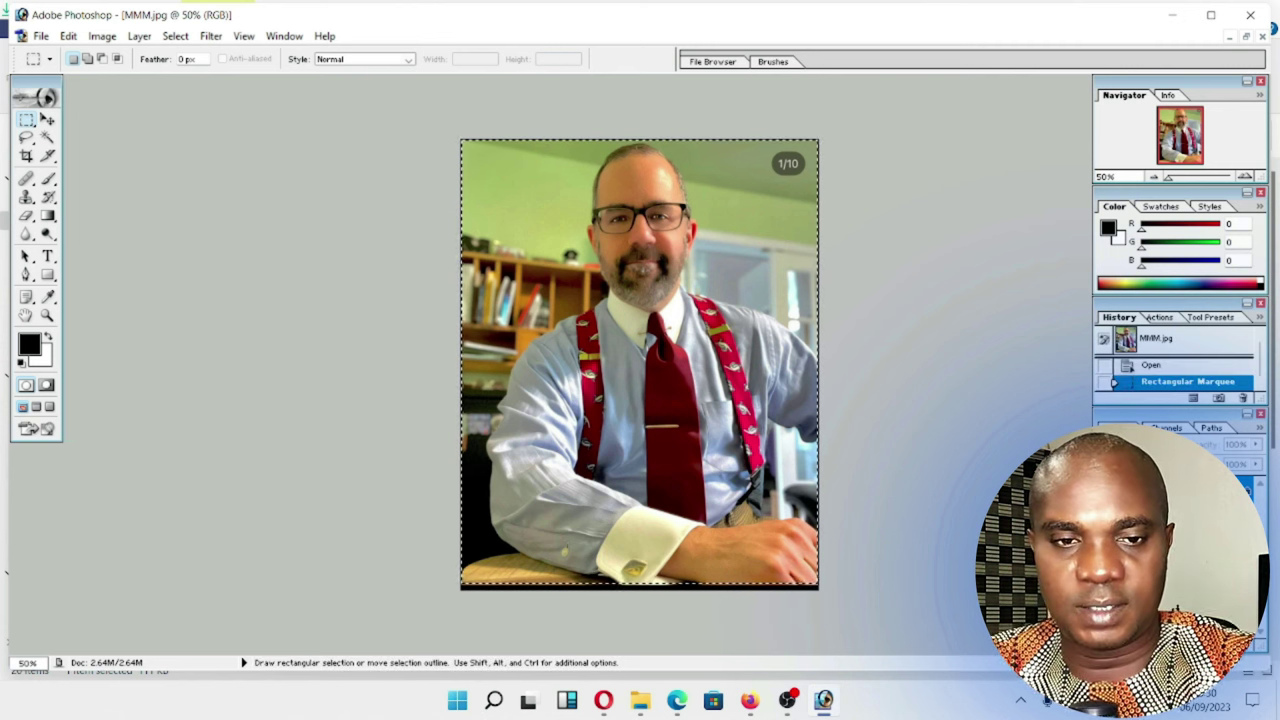
# Step: Paste the copied selection into a new 856 × 1066 pixel transparent document and close the original MMM.jpg
pyautogui.click(41, 36)
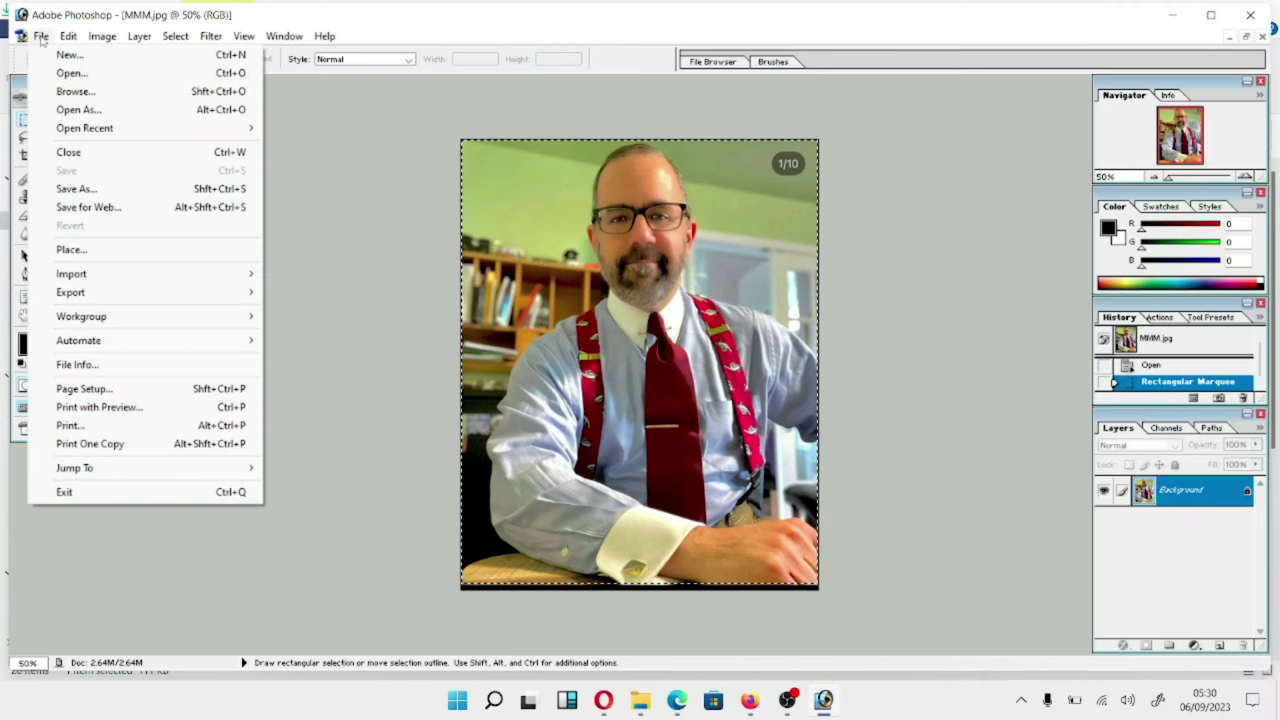
pyautogui.click(69, 55)
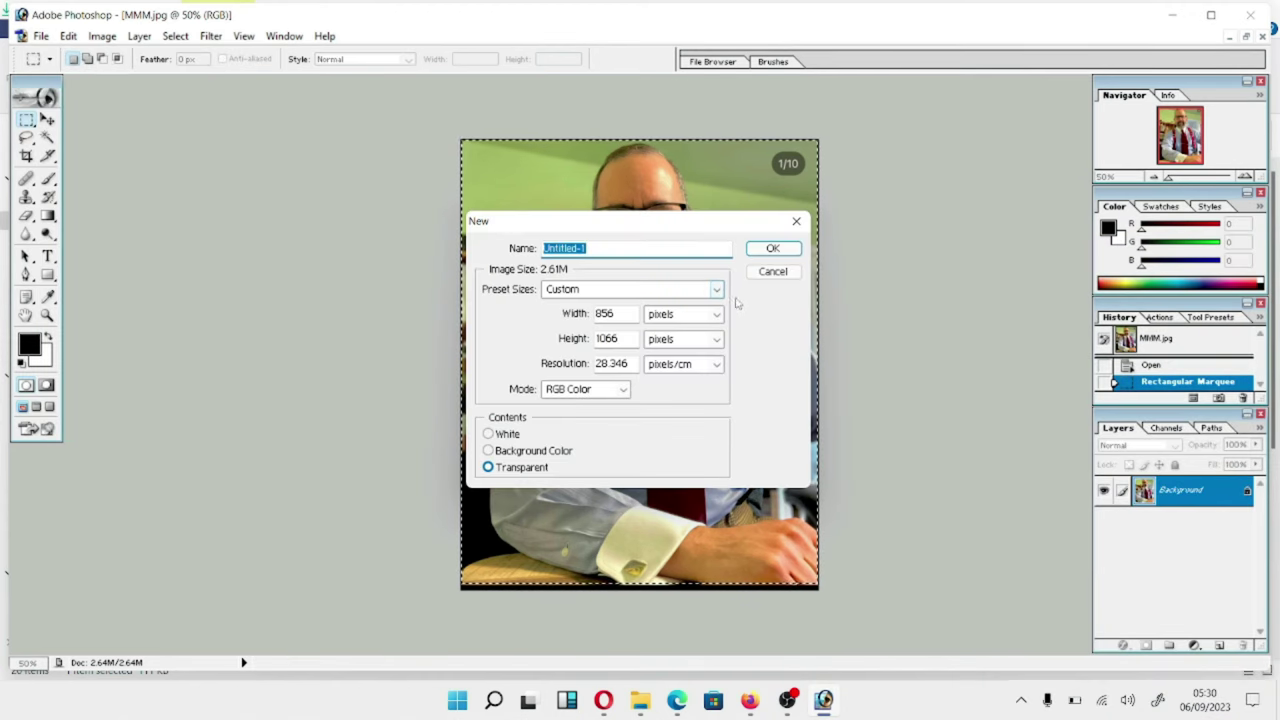
pyautogui.click(772, 250)
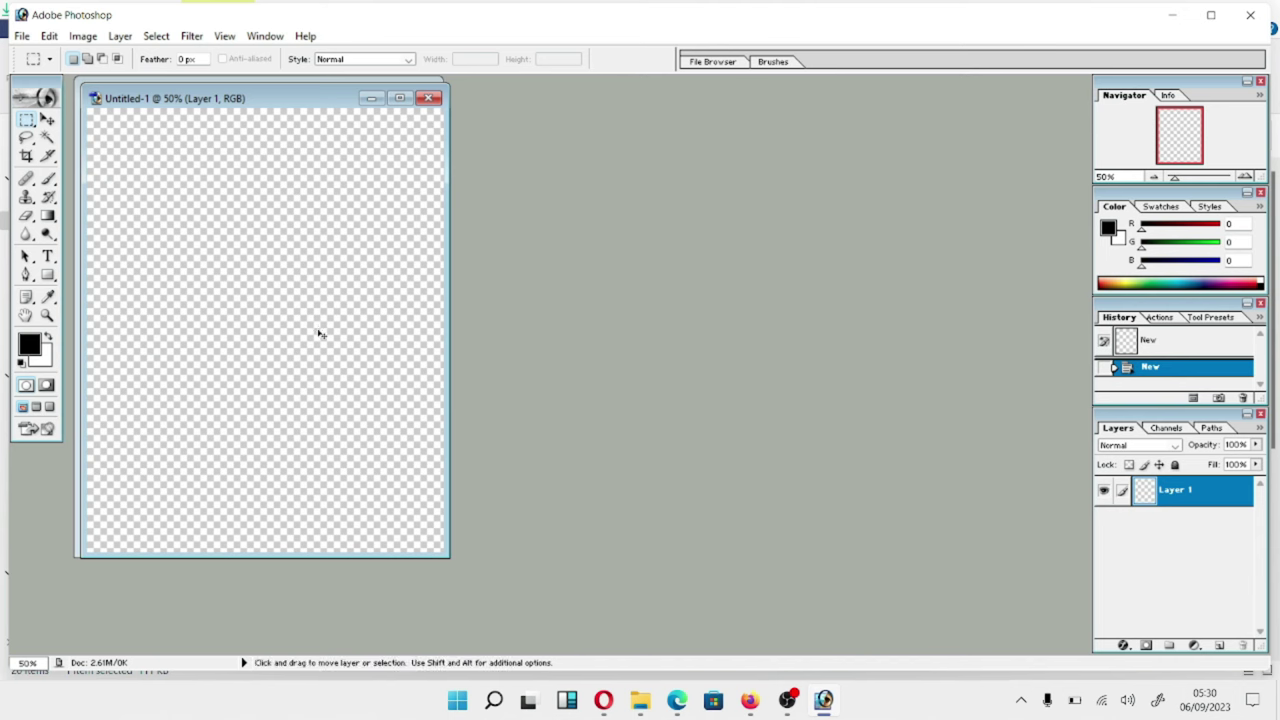
pyautogui.hotkey('ctrl', 'v')
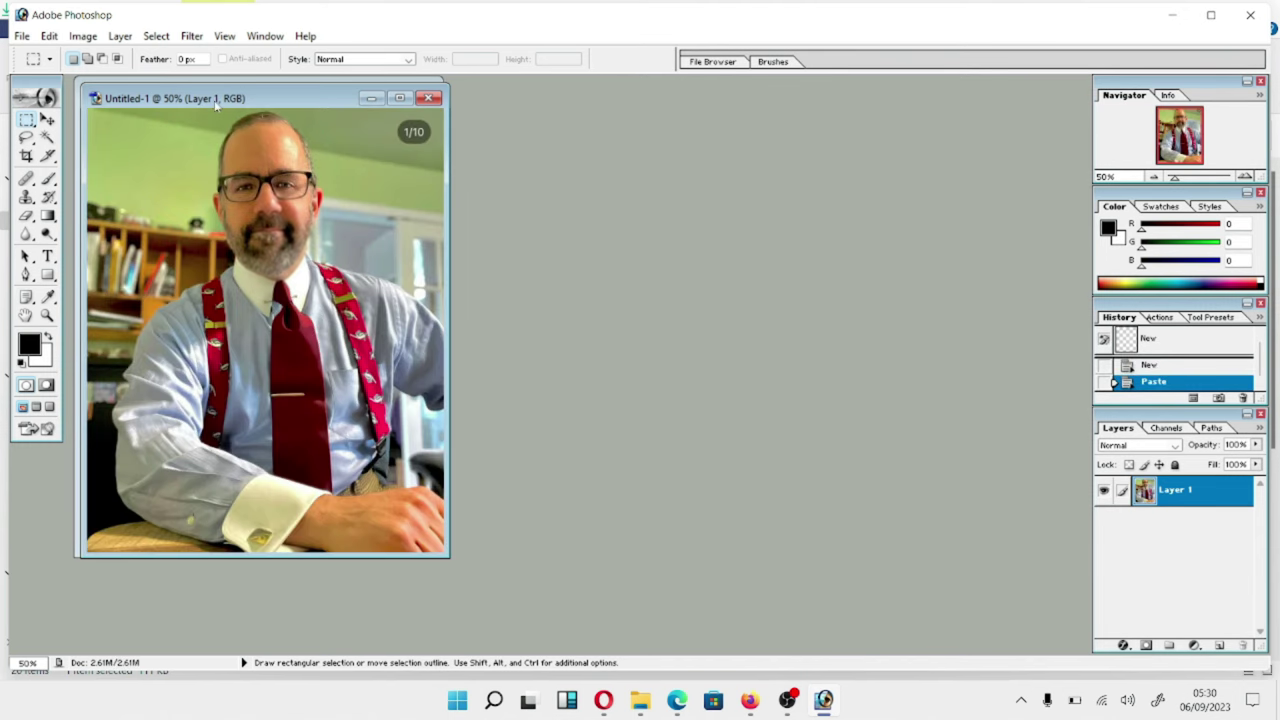
pyautogui.moveTo(215, 105); pyautogui.dragTo(609, 141)
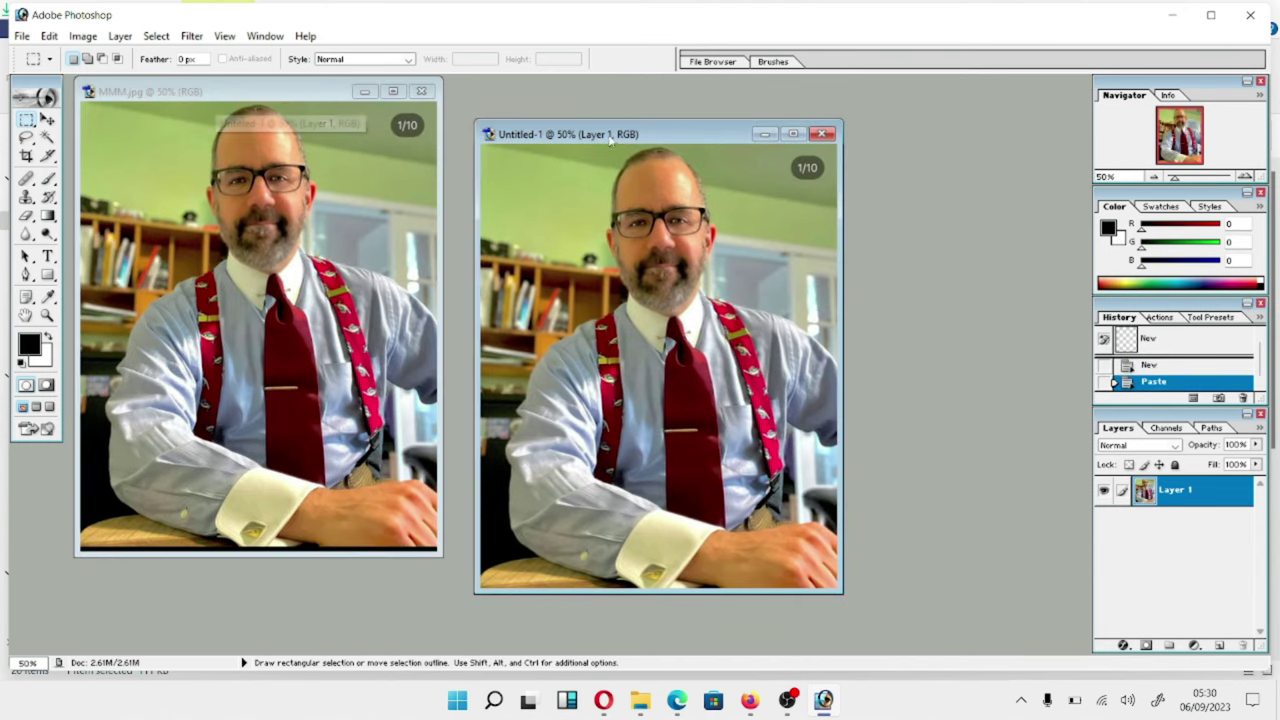
pyautogui.click(422, 92)
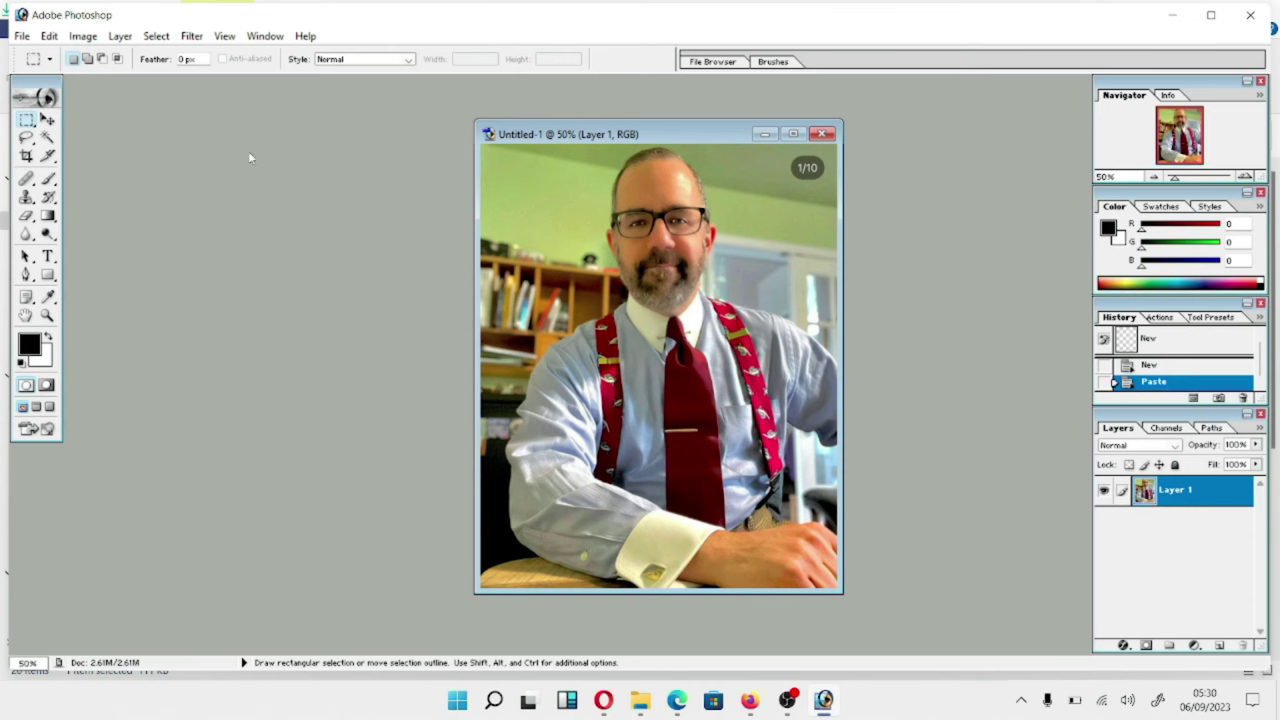
# Step: Save the pasted photo to the Desktop as a PNG copy named MIKE with no interlacing
pyautogui.click(21, 42)
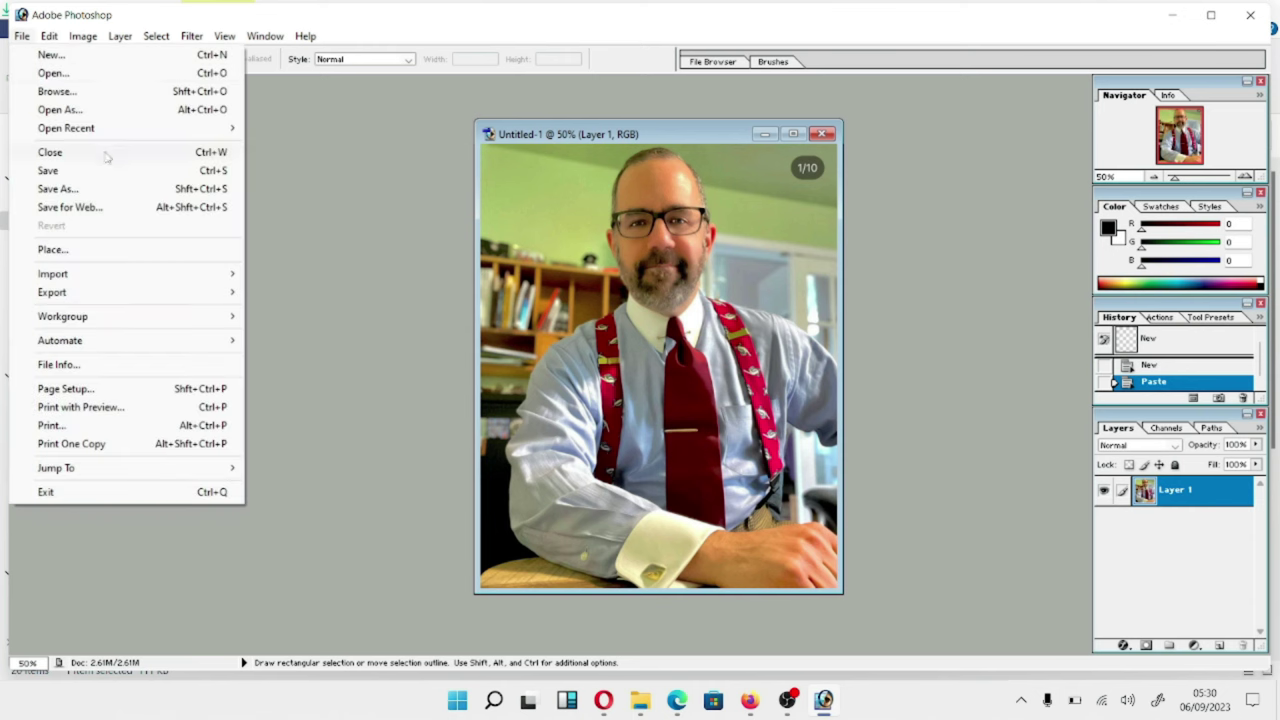
pyautogui.click(107, 191)
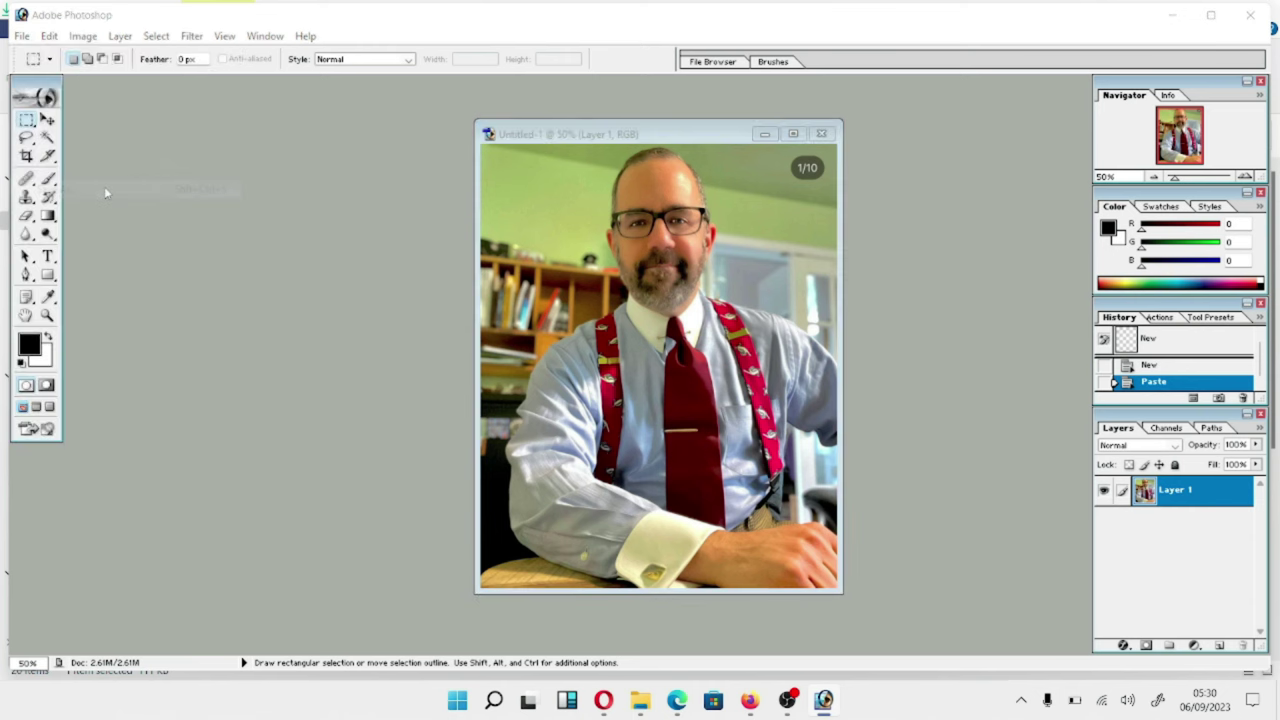
pyautogui.click(125, 190)
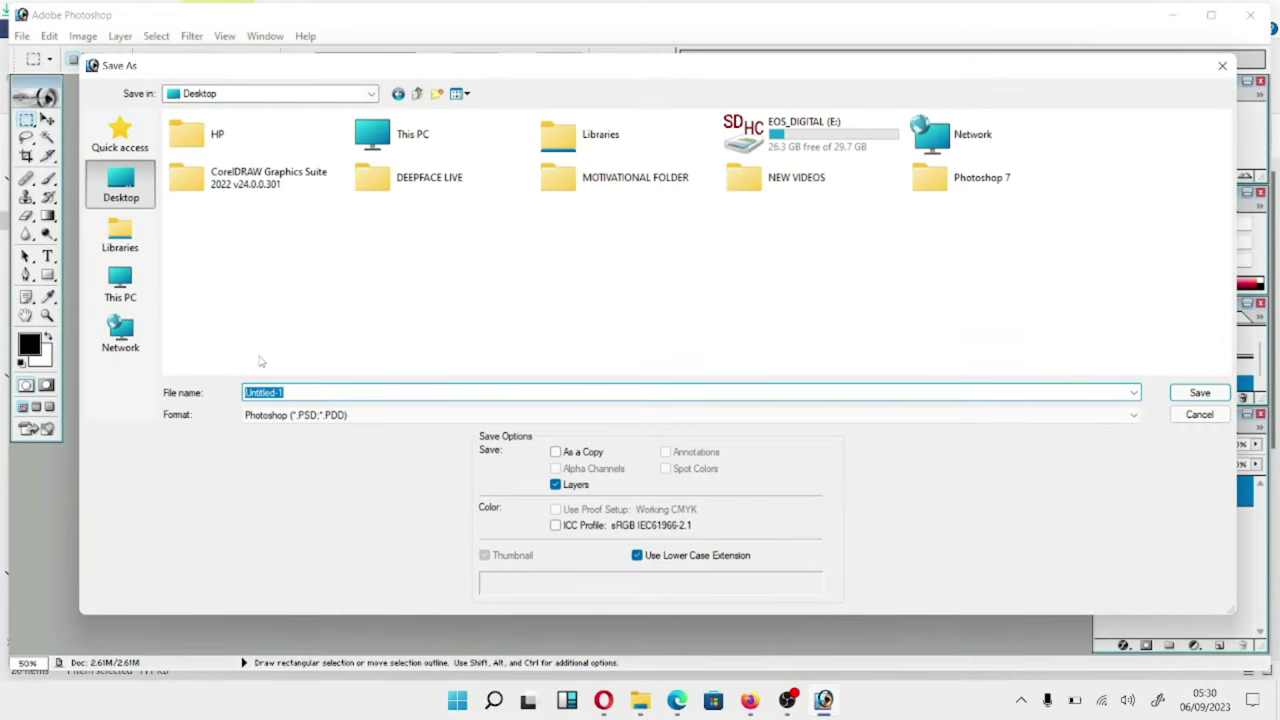
pyautogui.click(334, 416)
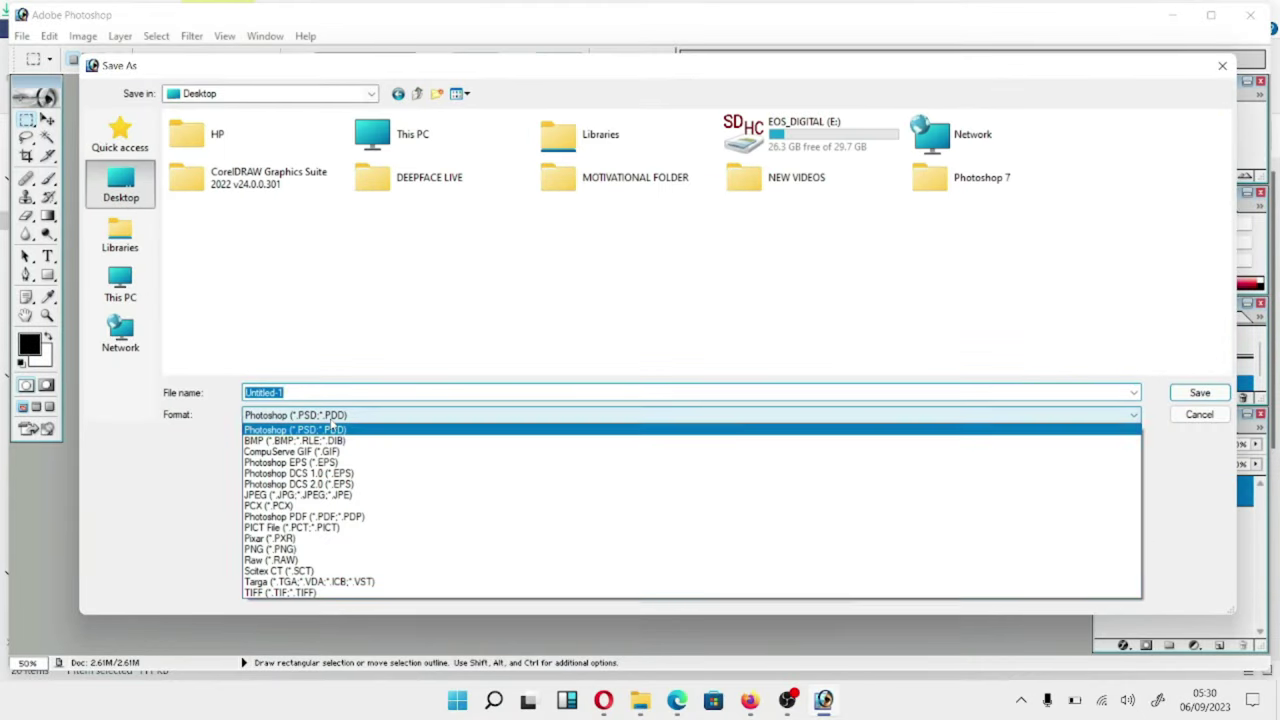
pyautogui.click(338, 550)
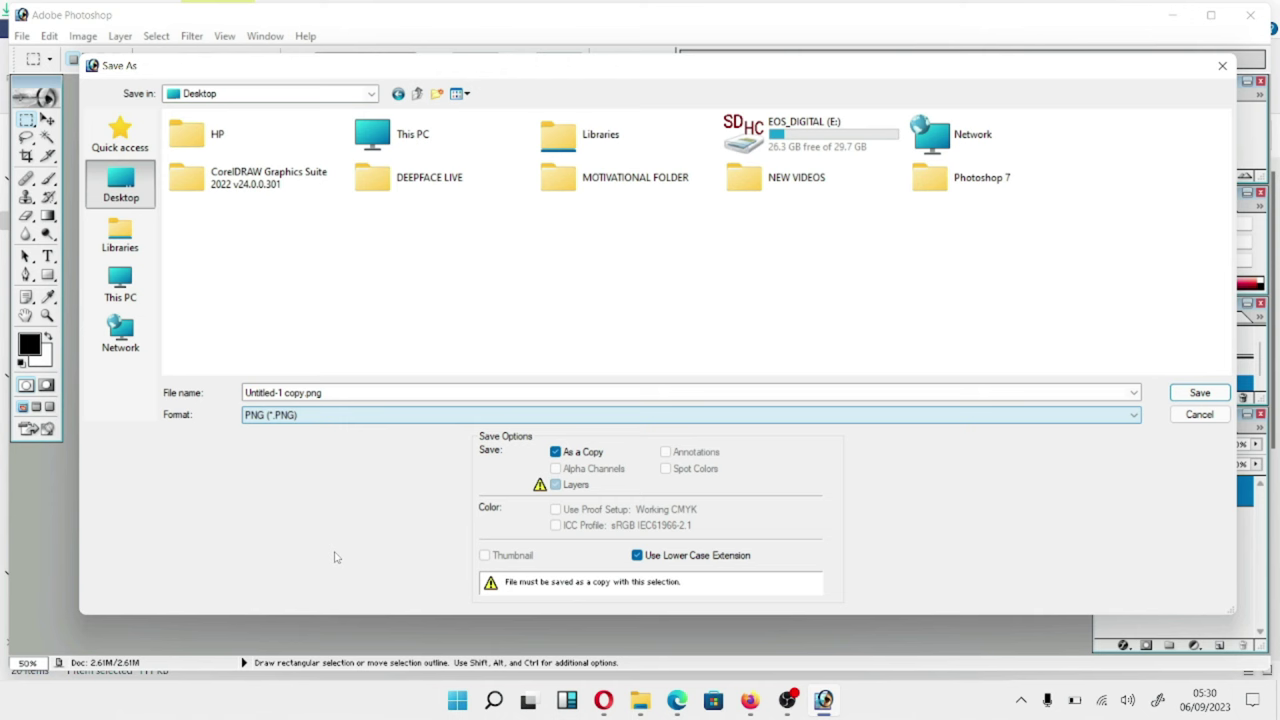
pyautogui.click(335, 391)
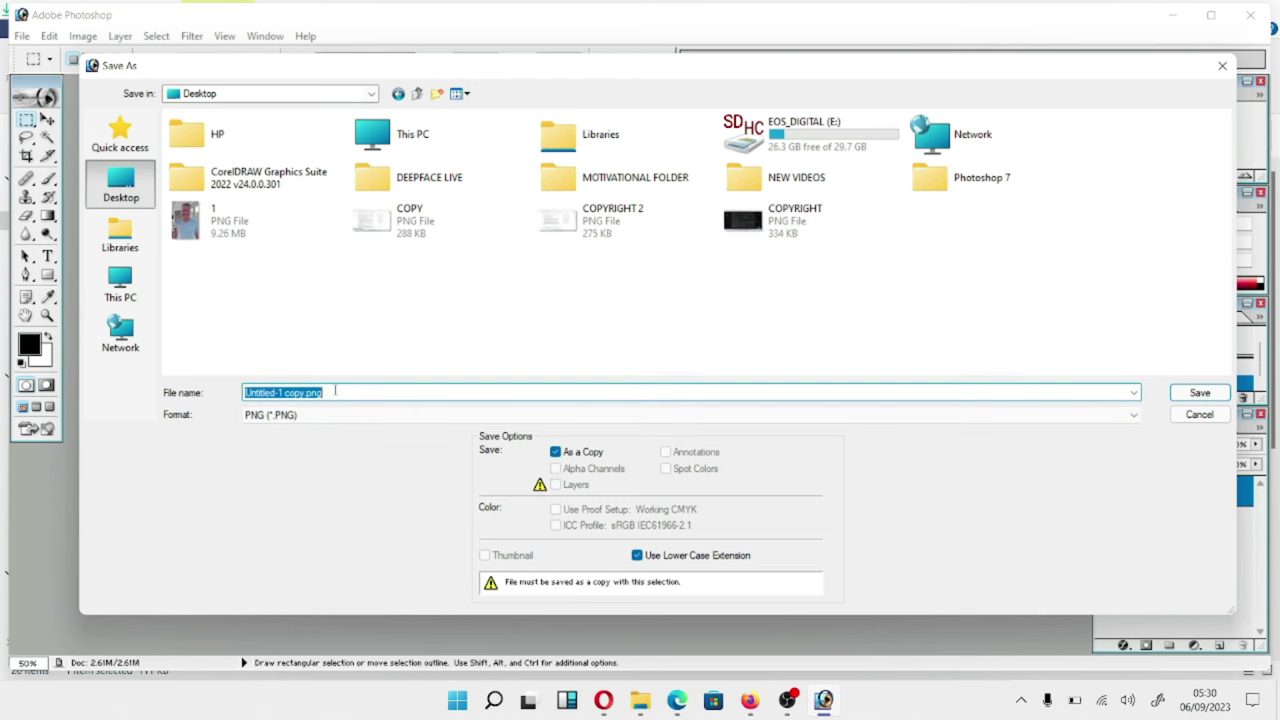
pyautogui.write('MIKE')
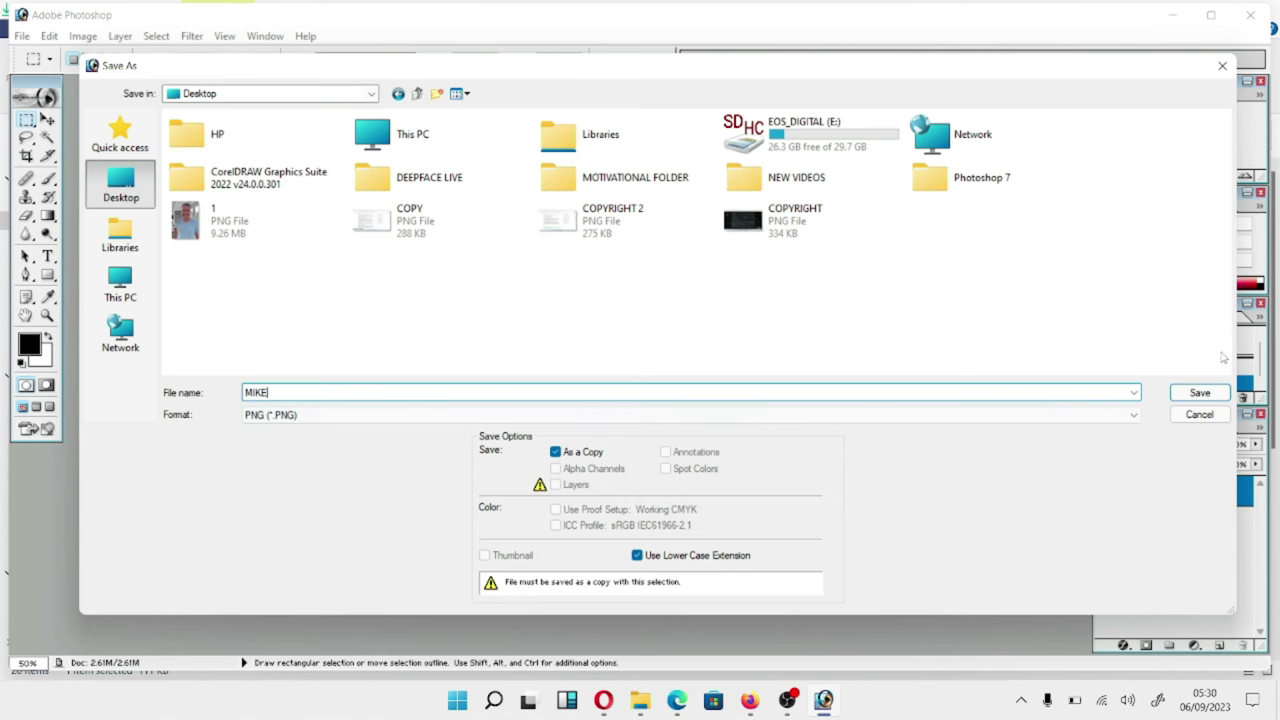
pyautogui.click(1200, 393)
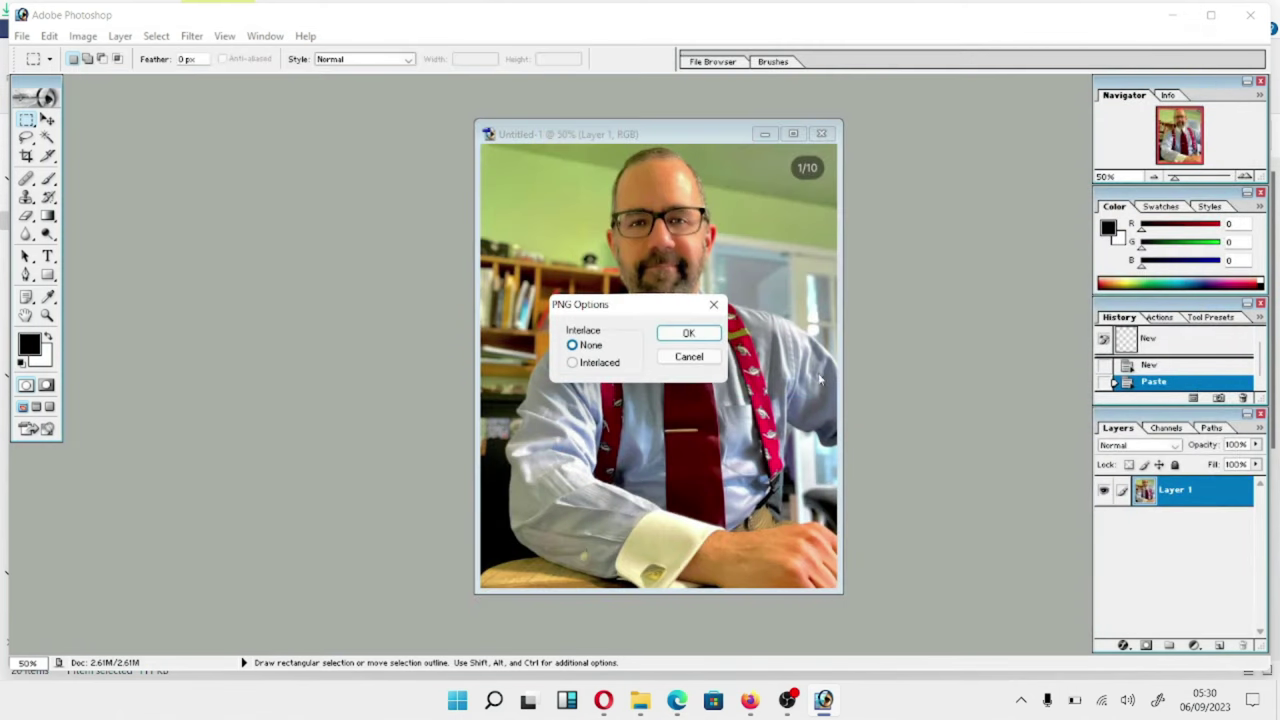
pyautogui.click(688, 333)
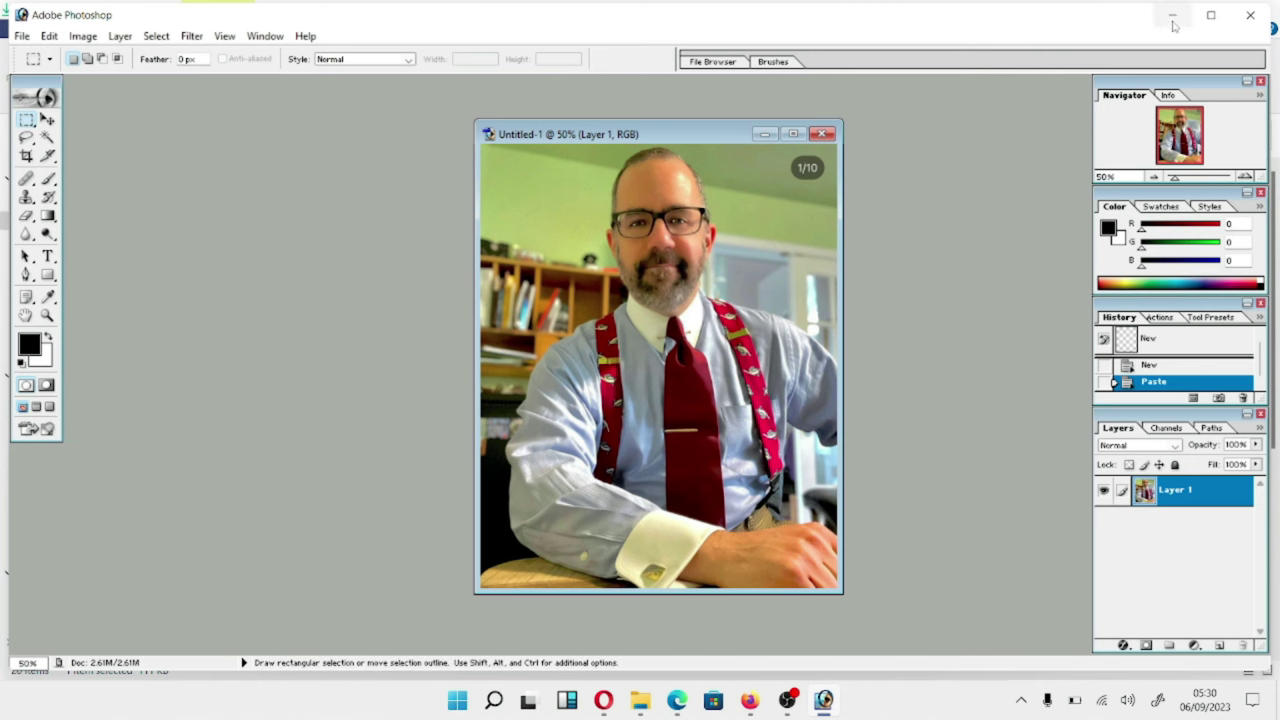
# Step: Clear the open windows to reach the desktop and preview the MIKE image
pyautogui.click(1173, 17)
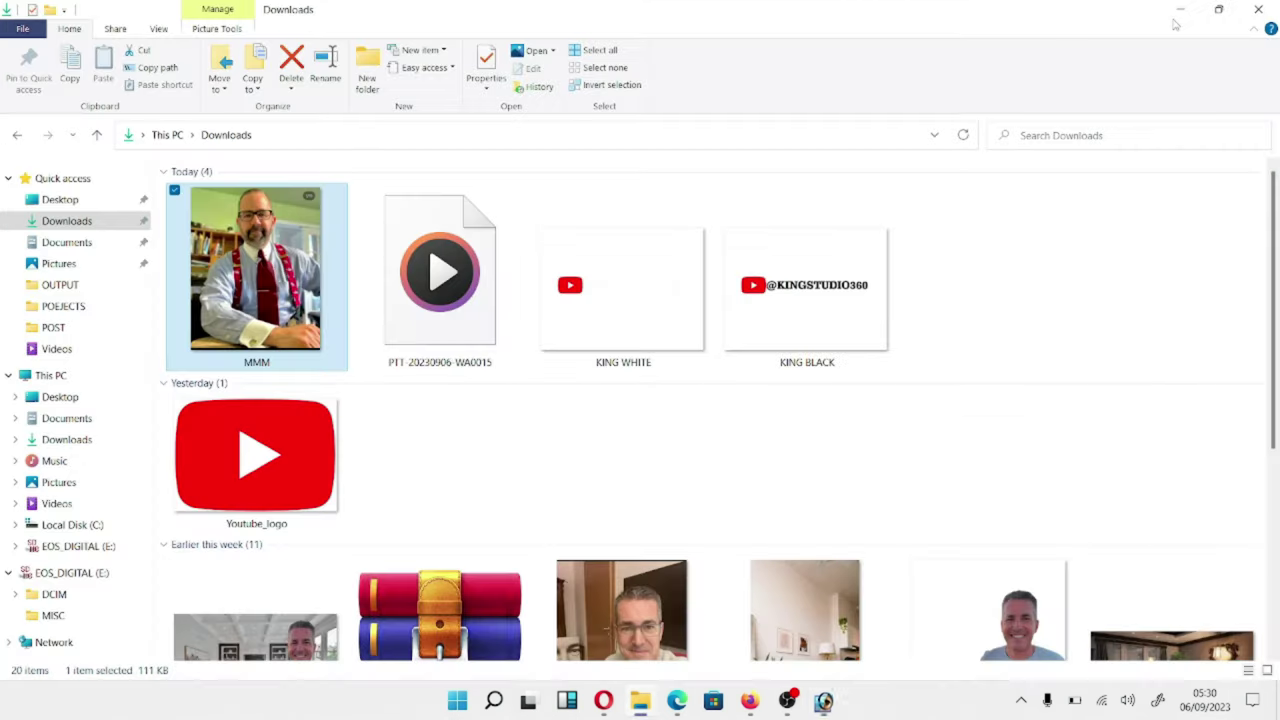
pyautogui.click(1245, 14)
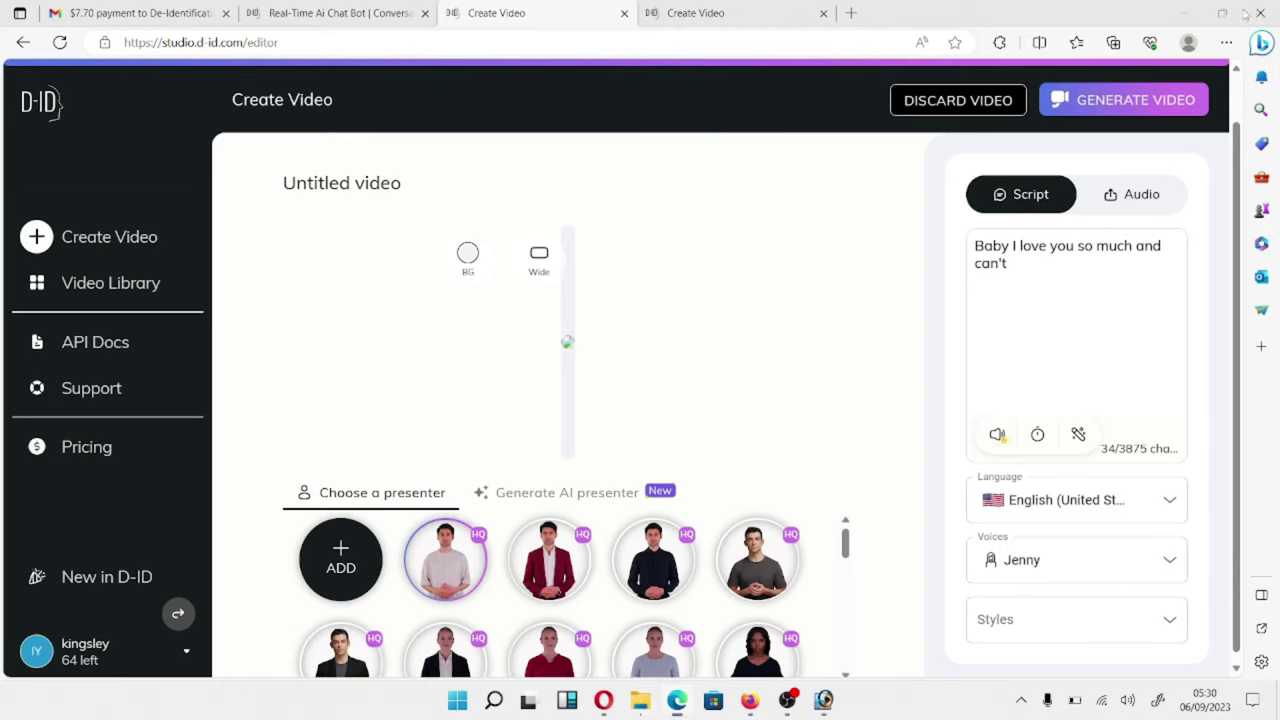
pyautogui.click(1193, 14)
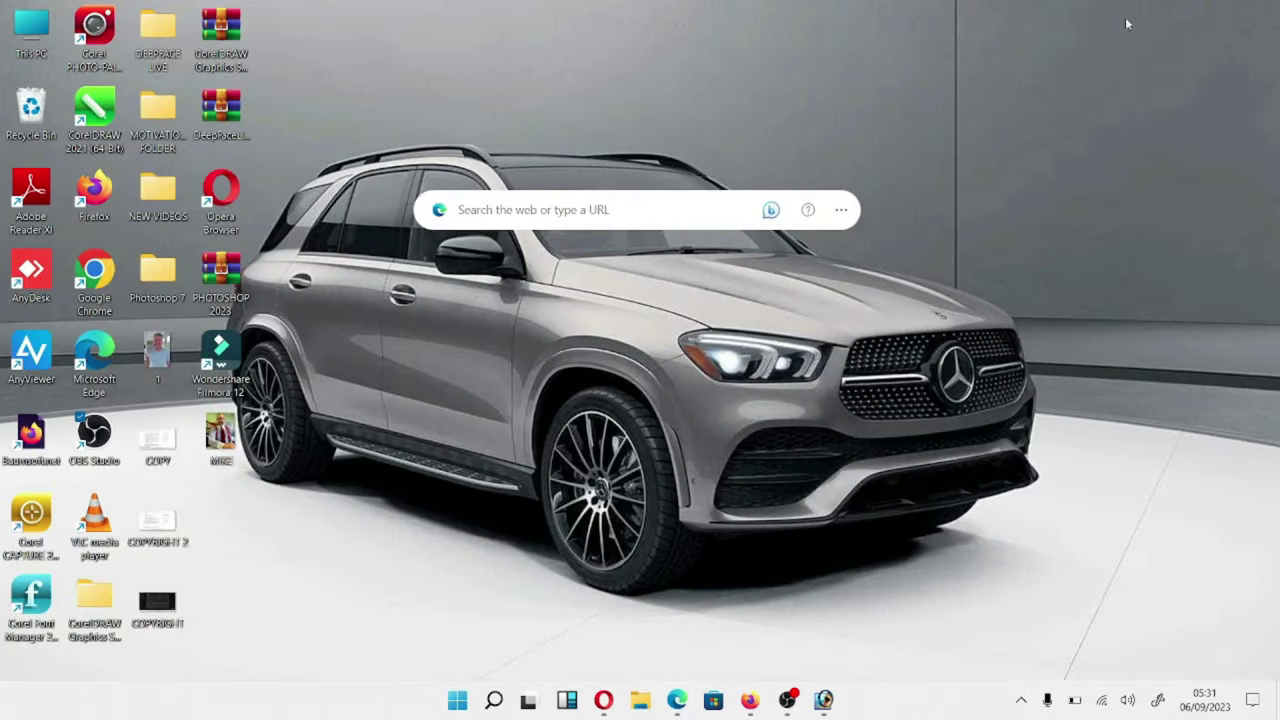
pyautogui.doubleClick(220, 435)
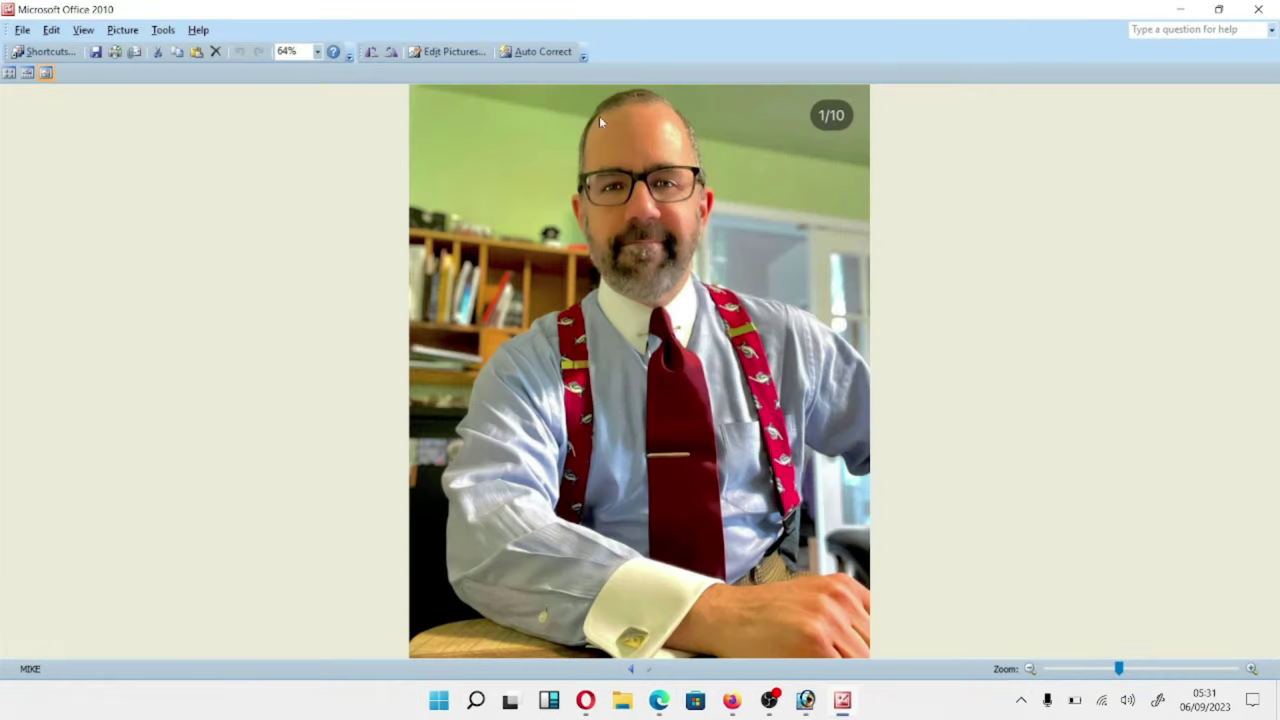
pyautogui.click(1258, 9)
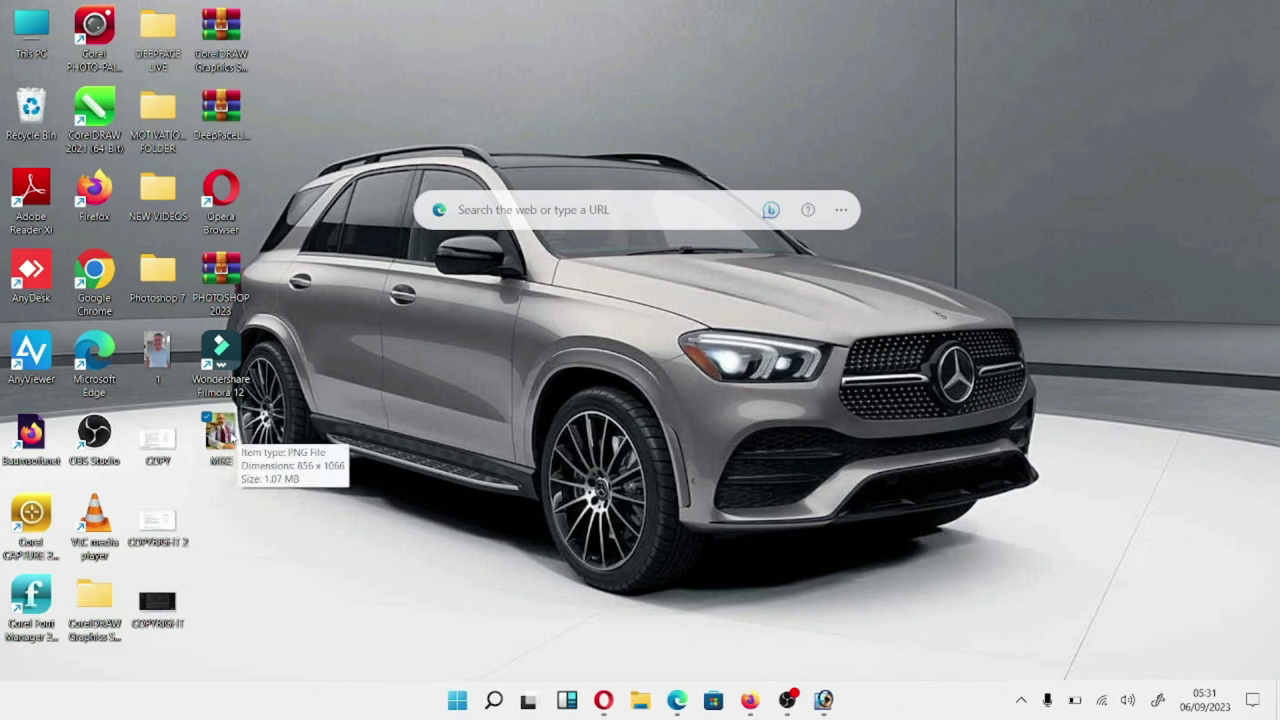
# Step: Inspect the file type and size of MIKE in its file properties
pyautogui.rightClick(231, 438)
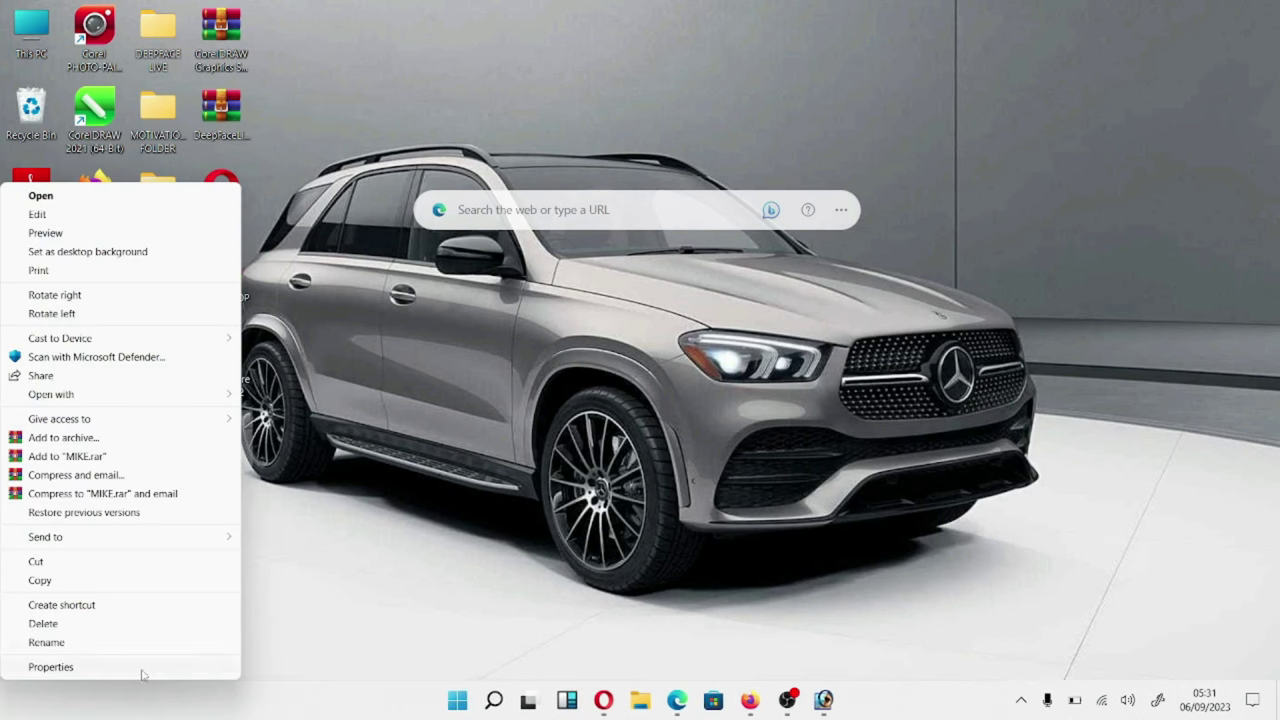
pyautogui.click(51, 666)
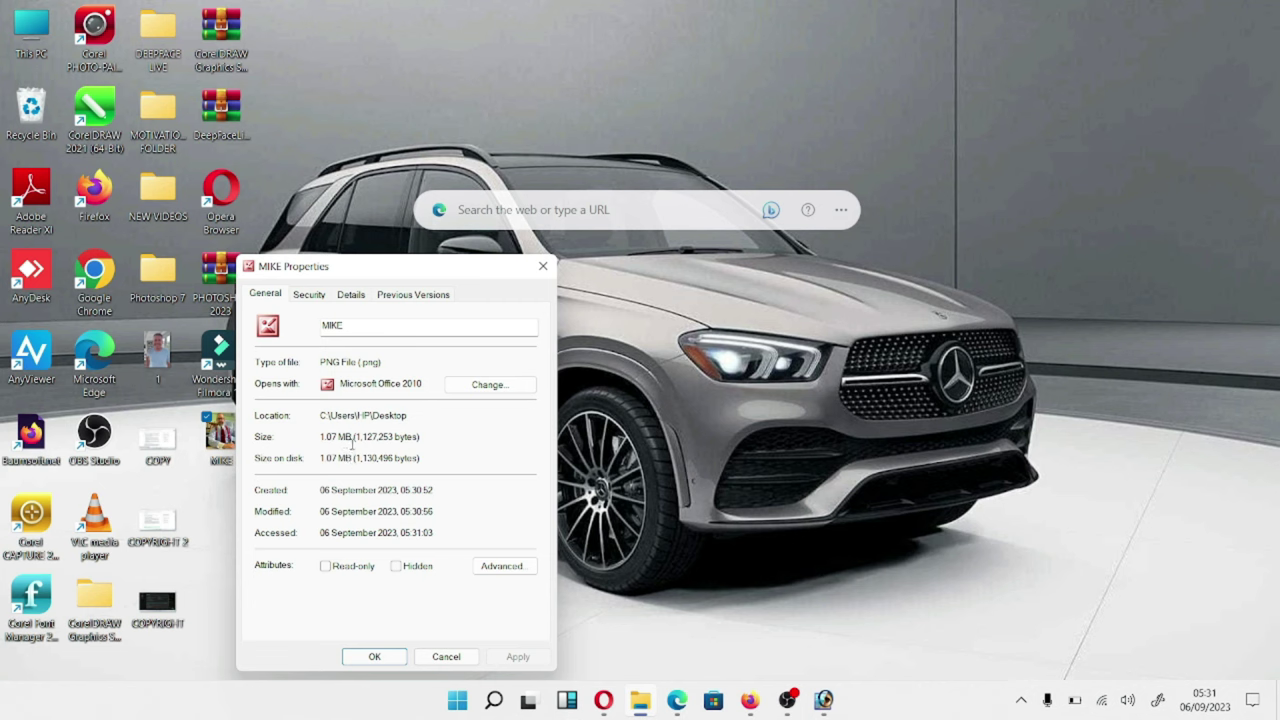
pyautogui.click(544, 268)
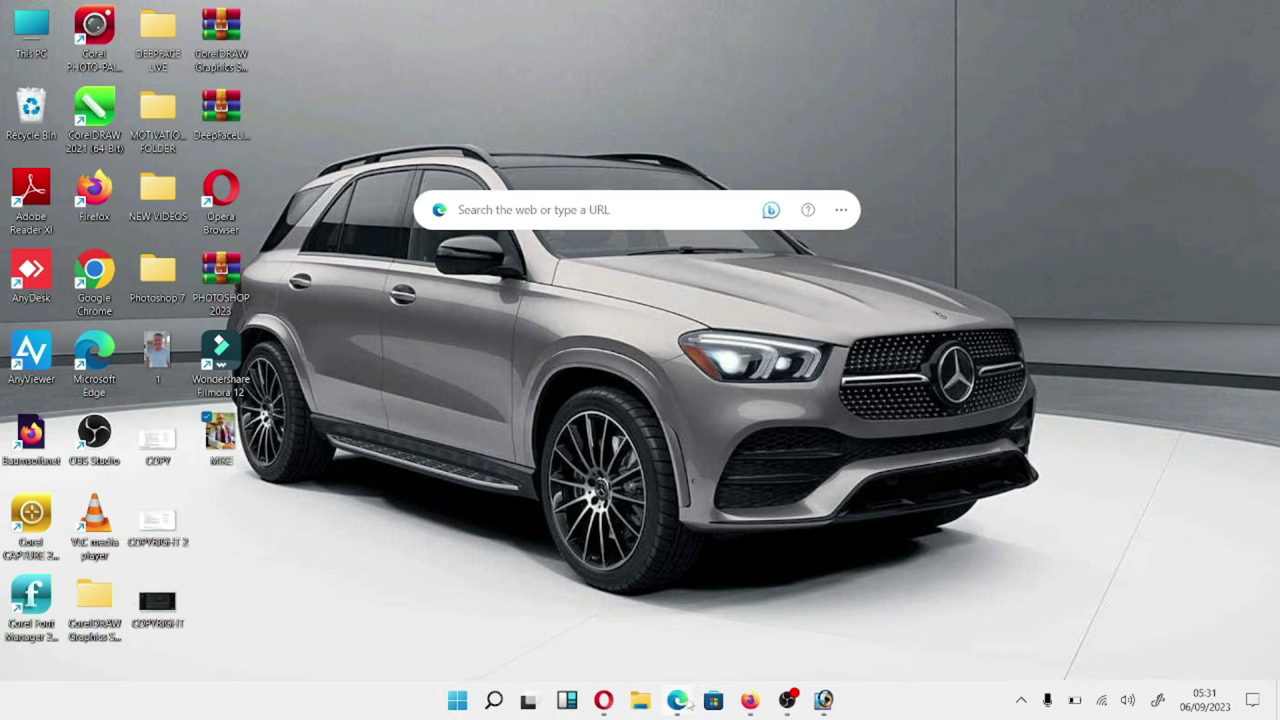
# Step: Switch to the D-ID video editor and upload the voice recording PTT-20230906-WA0015 from Downloads, listening to it in Media Player before choosing it
pyautogui.click(689, 705)
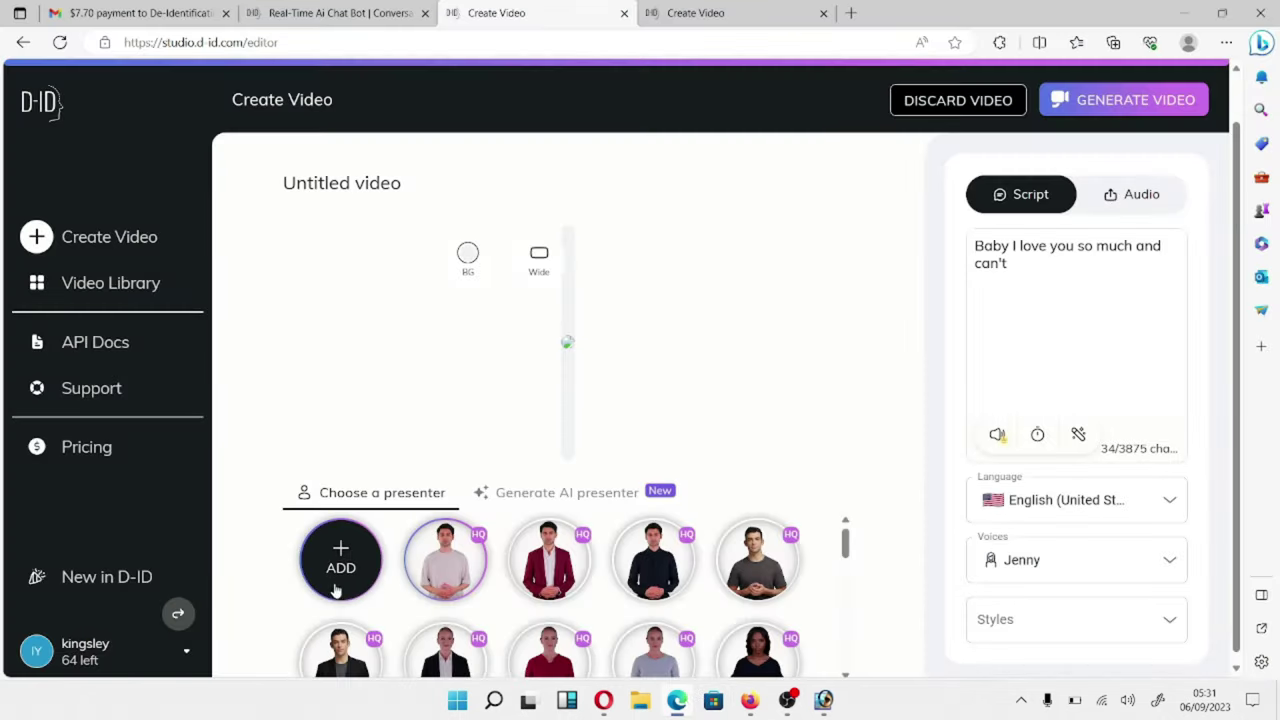
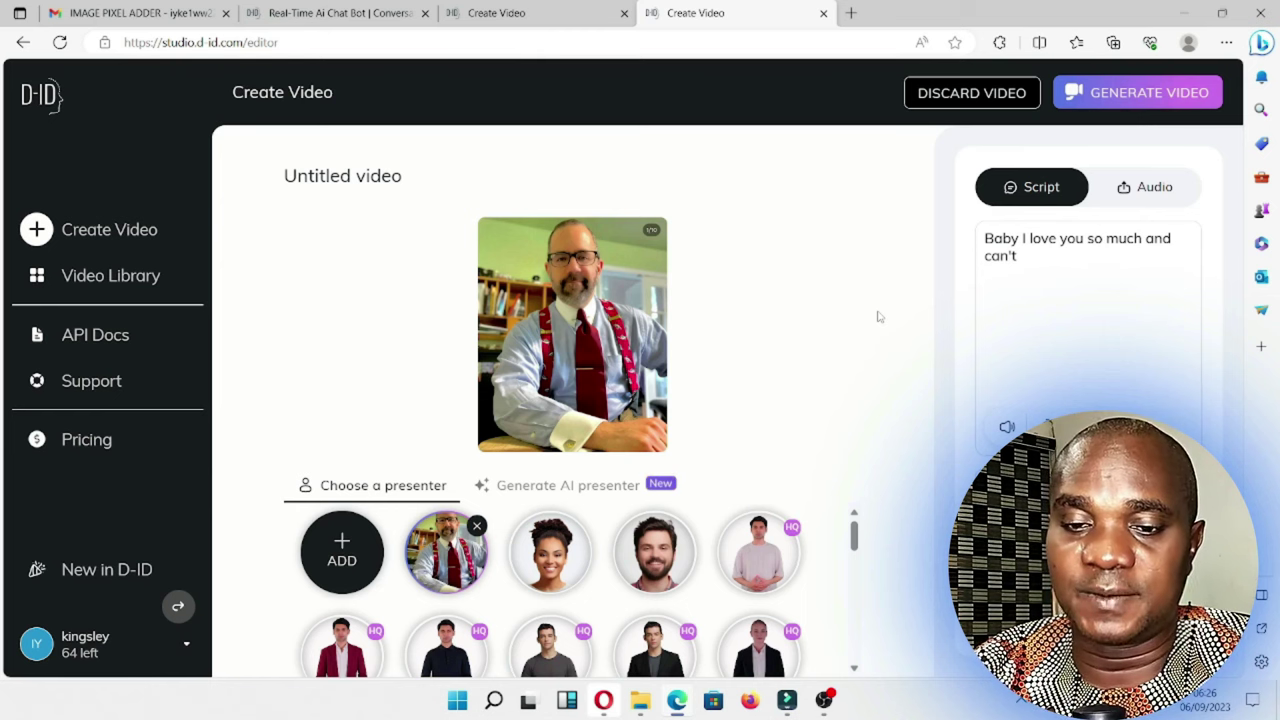
pyautogui.click(1152, 190)
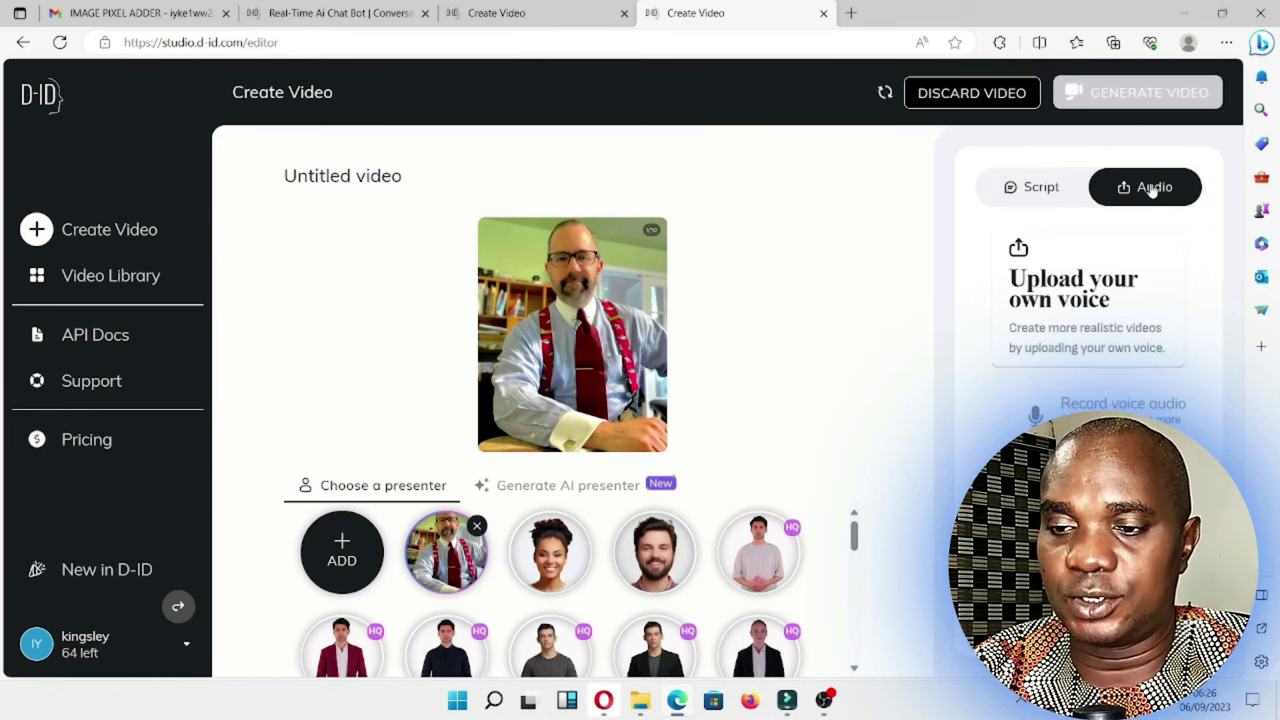
pyautogui.click(1070, 300)
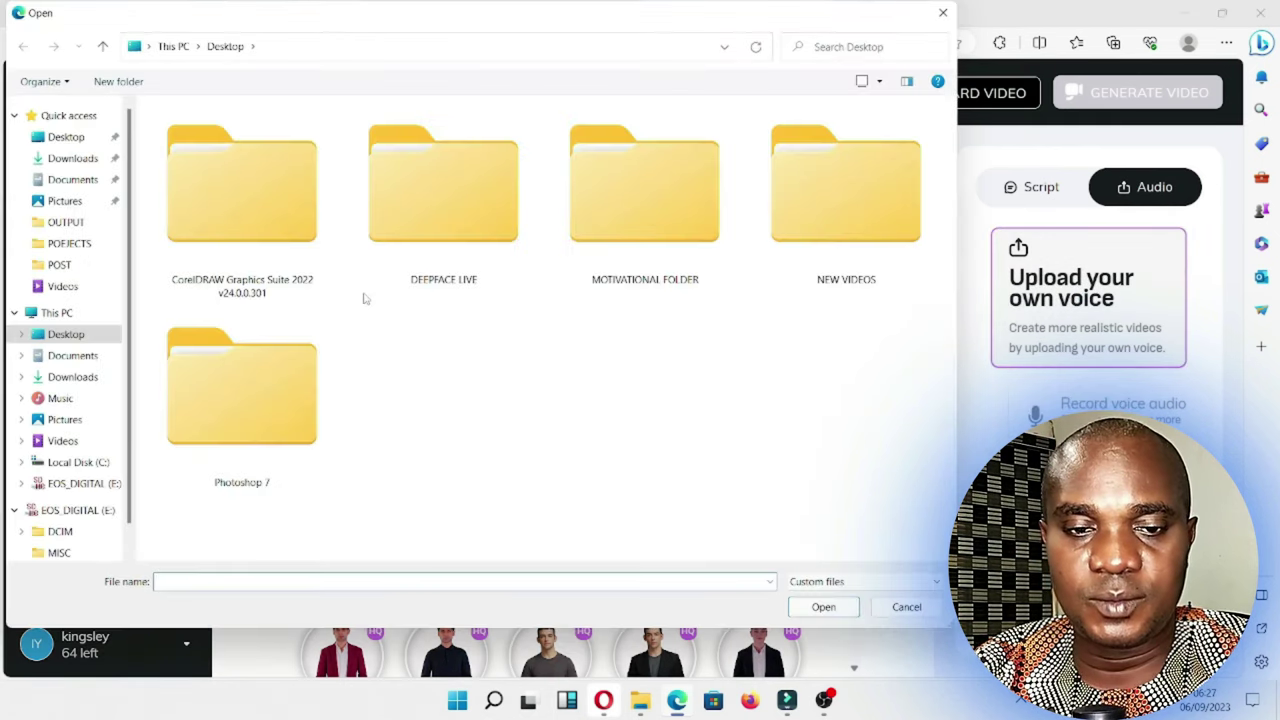
pyautogui.click(73, 158)
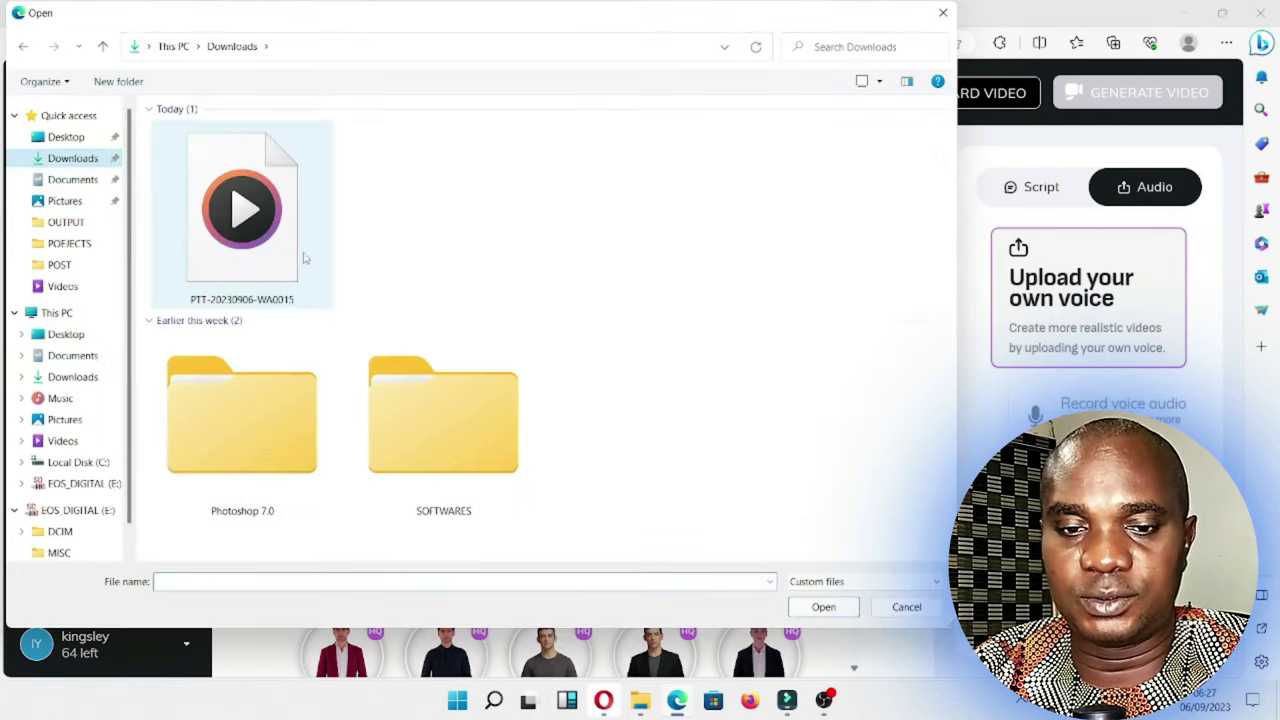
pyautogui.click(267, 245)
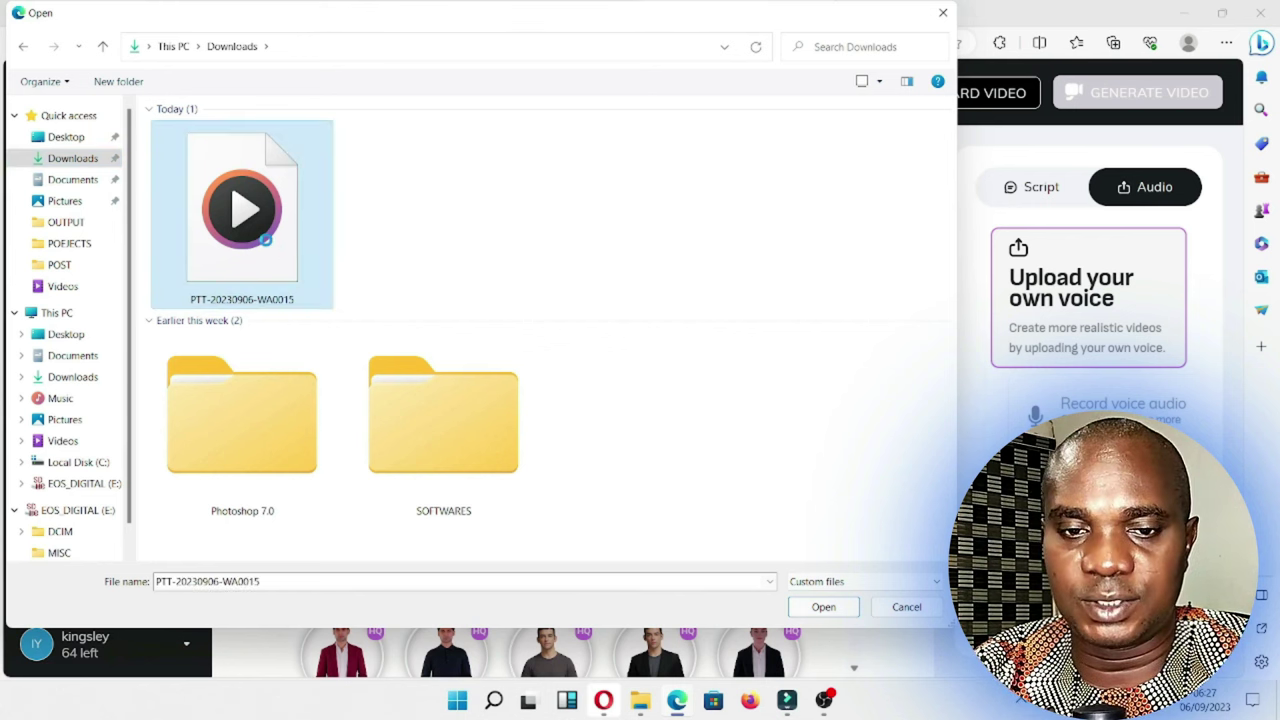
pyautogui.rightClick(266, 240)
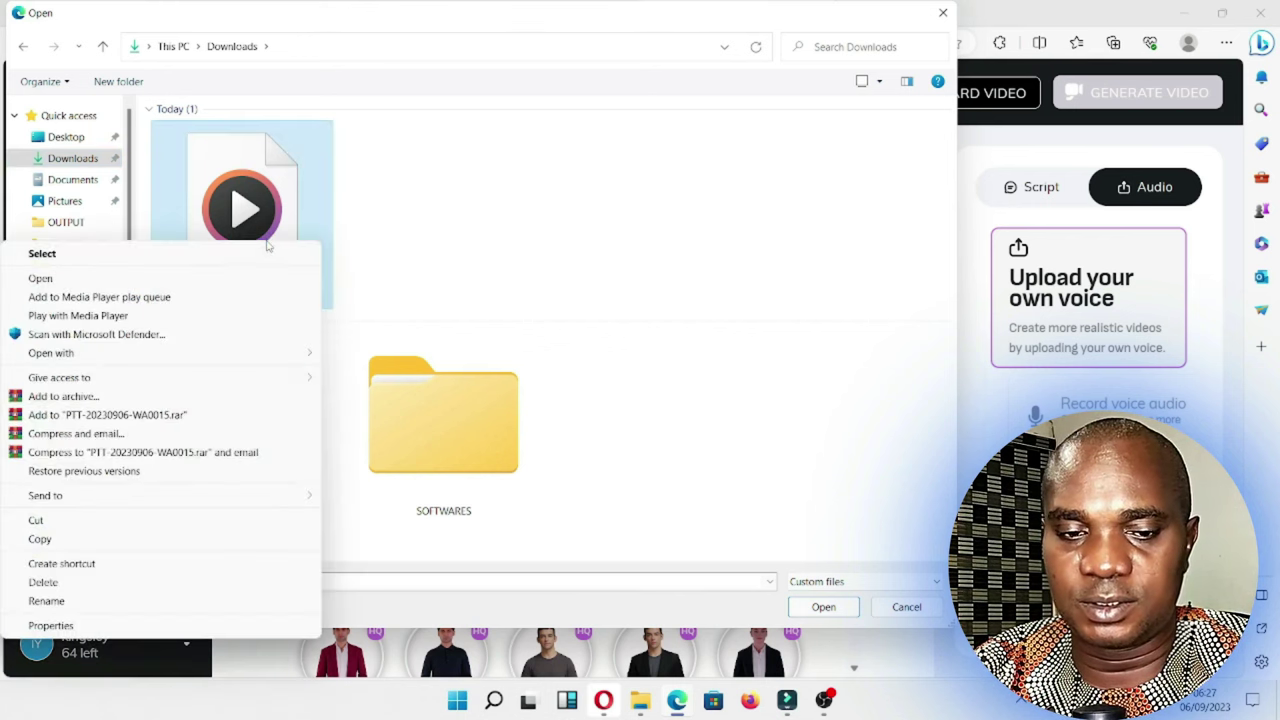
pyautogui.click(176, 283)
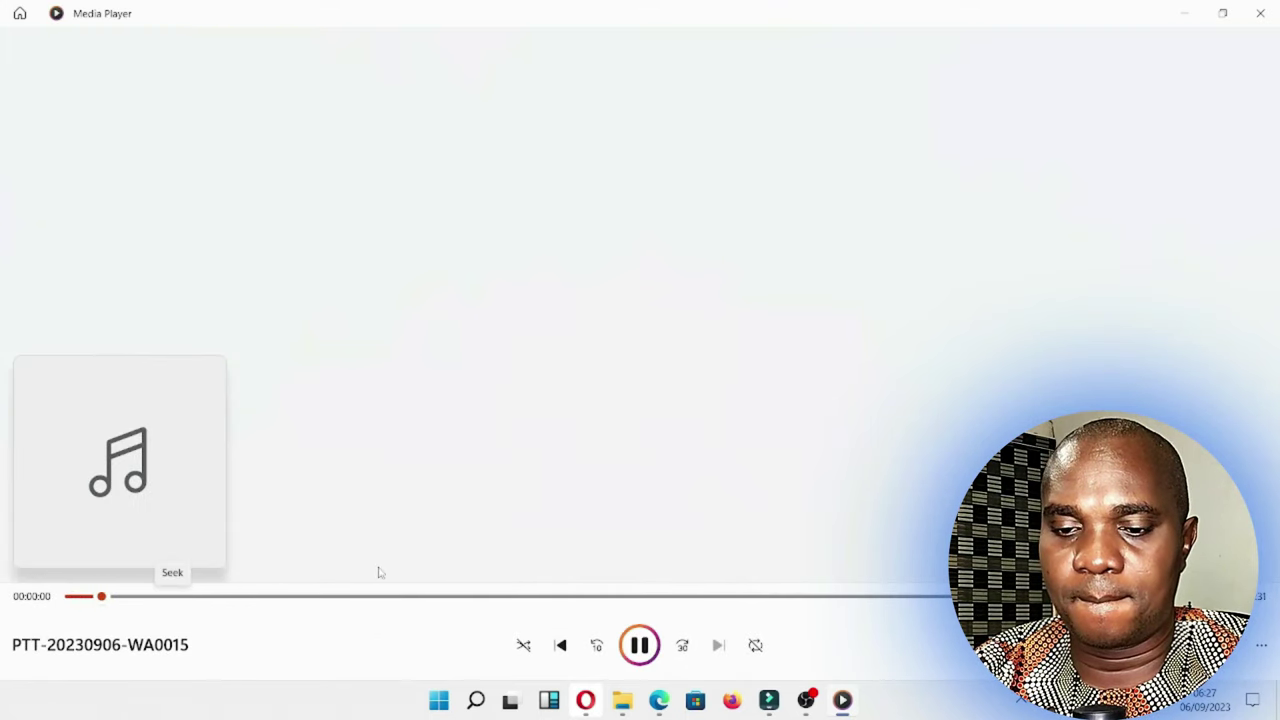
pyautogui.click(1260, 13)
pyautogui.press('Return')
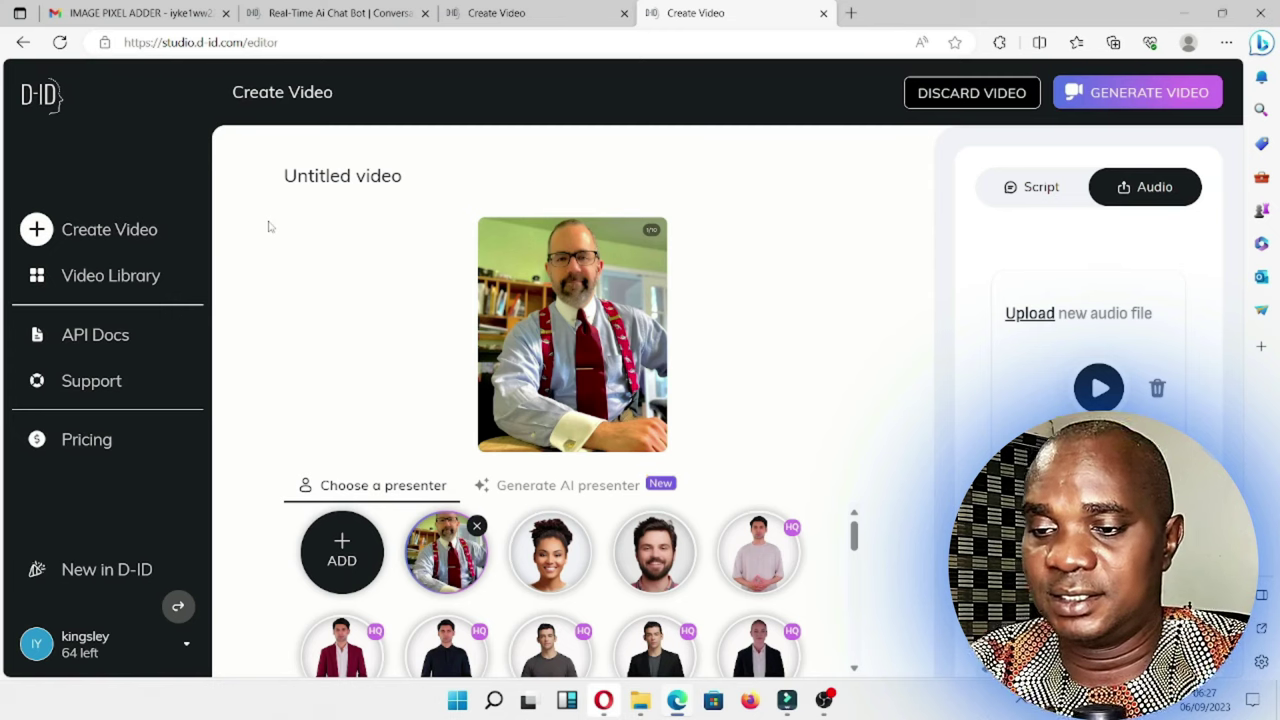
# Step: Play back the uploaded audio to check it and generate the talking video of the uploaded photo
pyautogui.click(1099, 389)
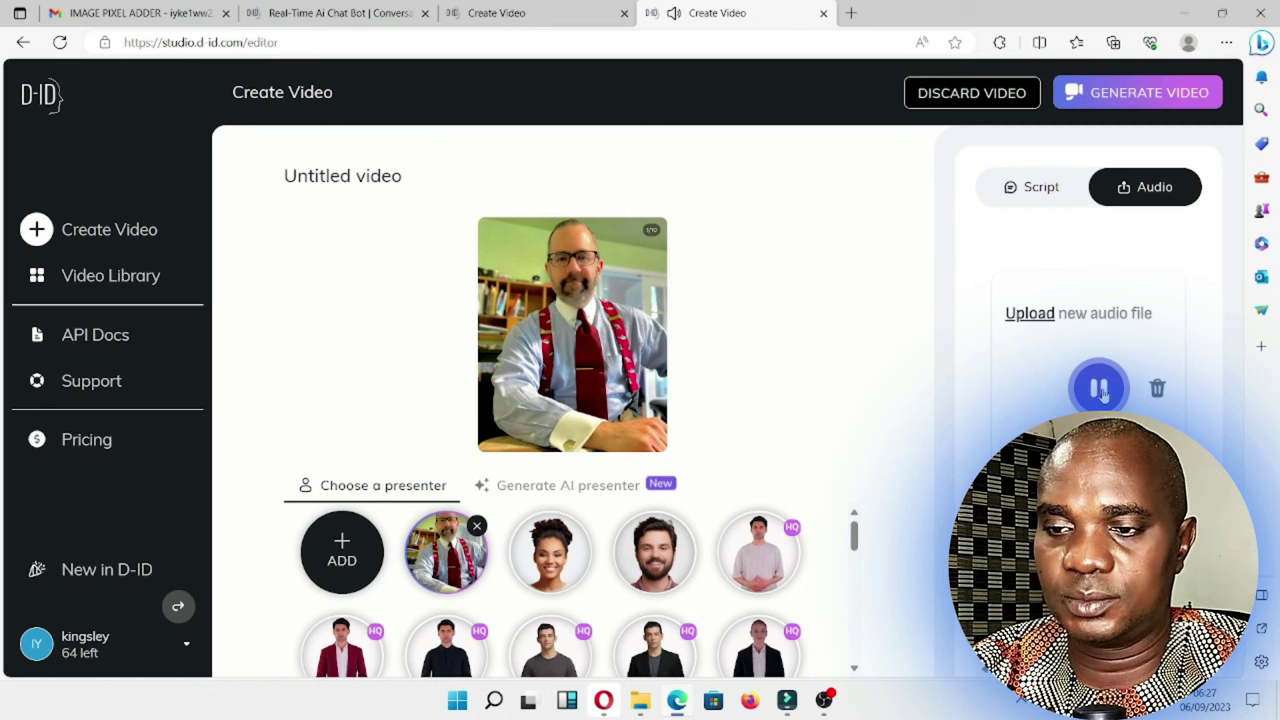
pyautogui.click(1100, 390)
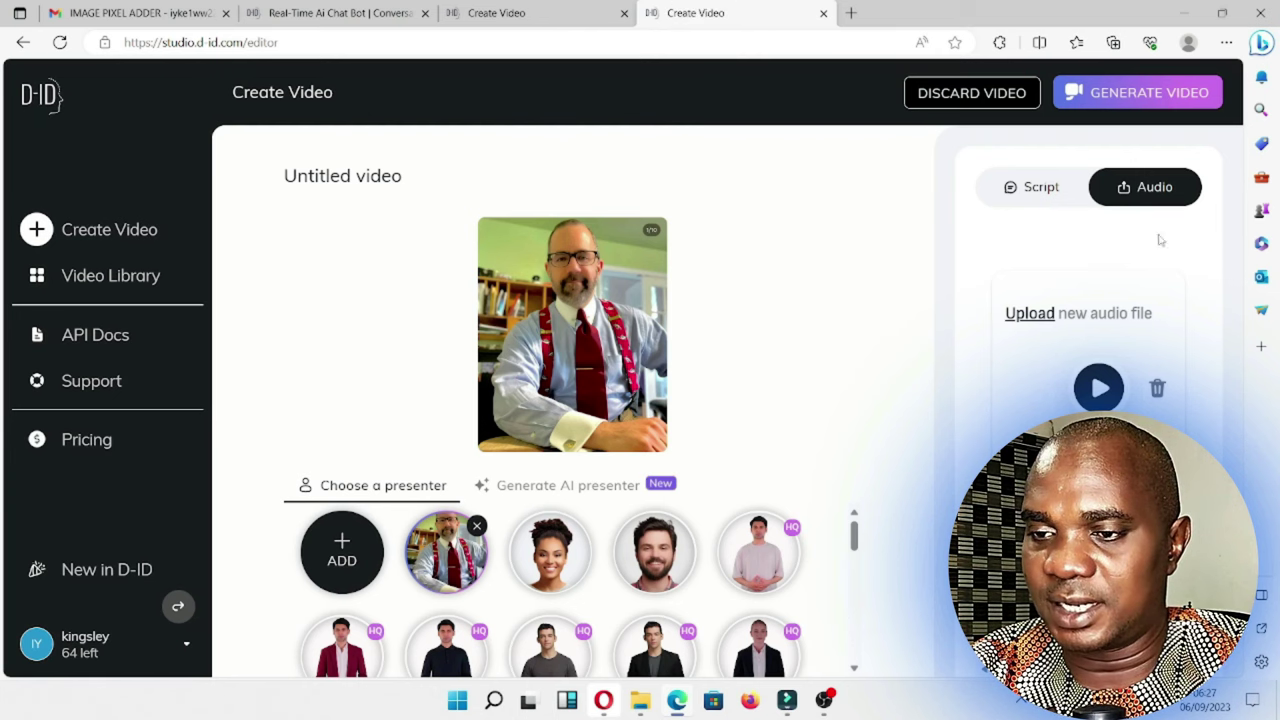
pyautogui.click(1130, 100)
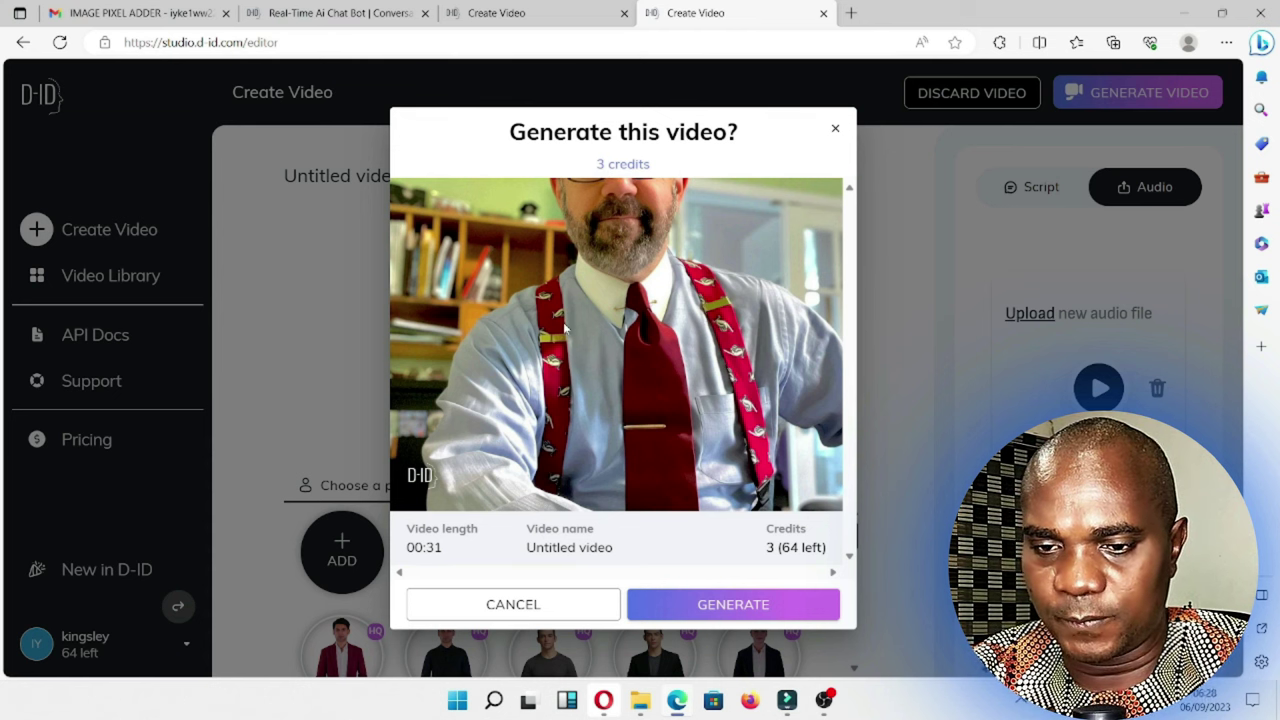
pyautogui.click(715, 610)
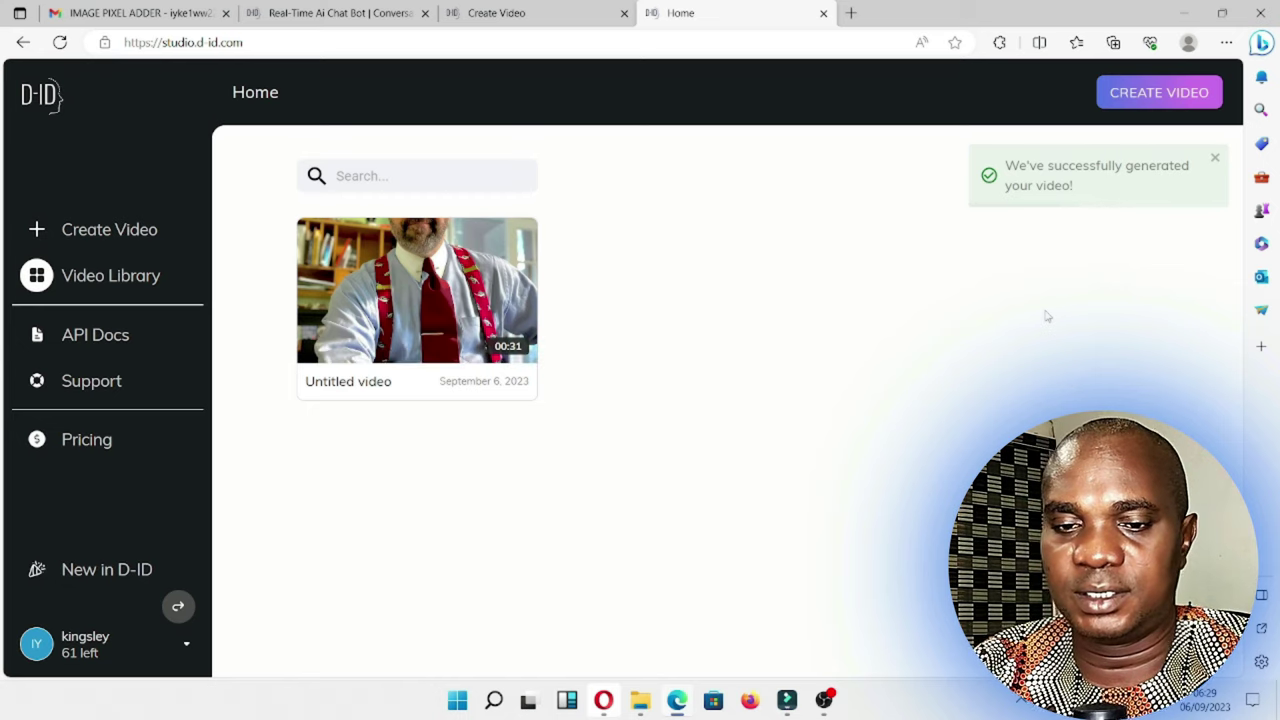
# Step: Play the generated video from the video library, download it and close its preview
pyautogui.moveTo(513, 268)
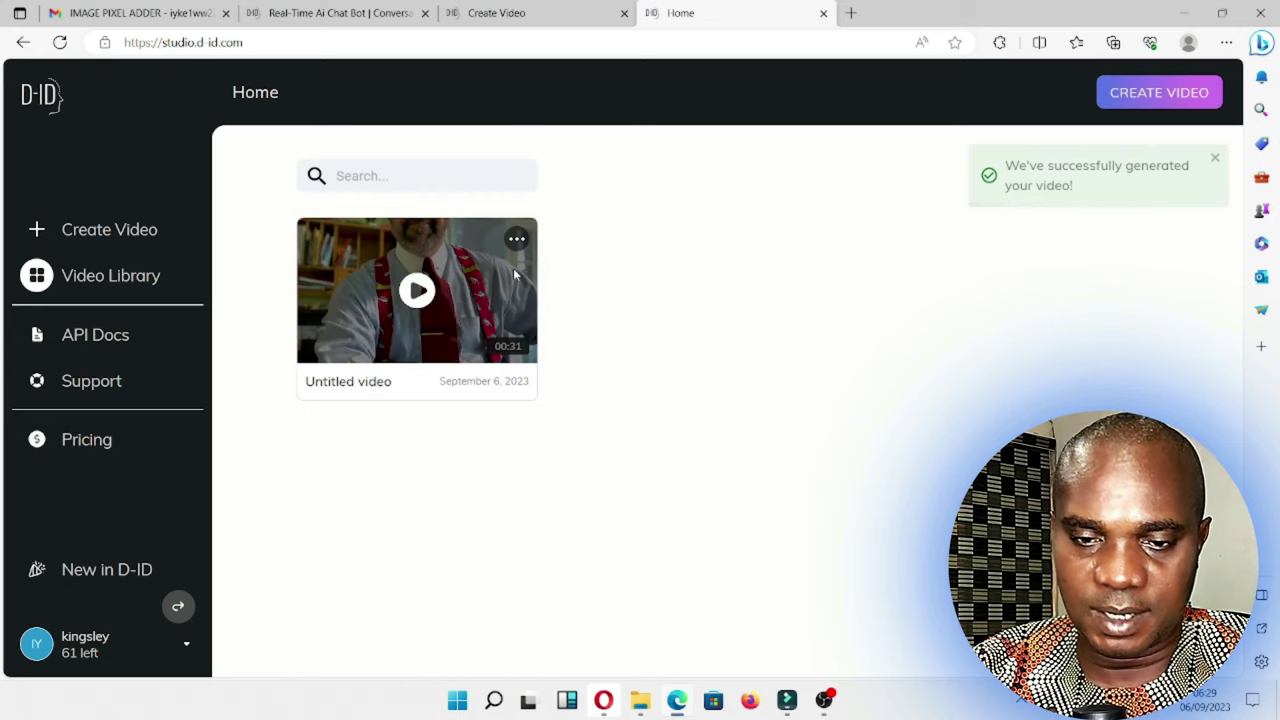
pyautogui.click(418, 291)
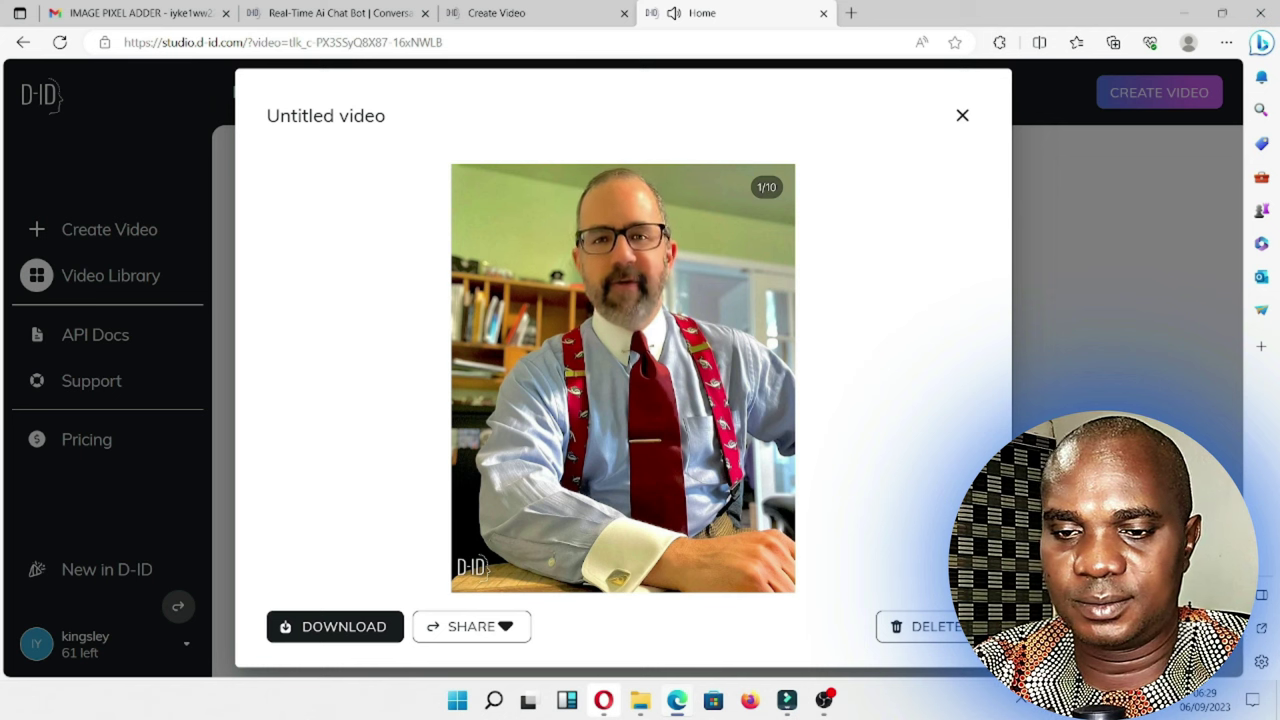
pyautogui.moveTo(523, 308)
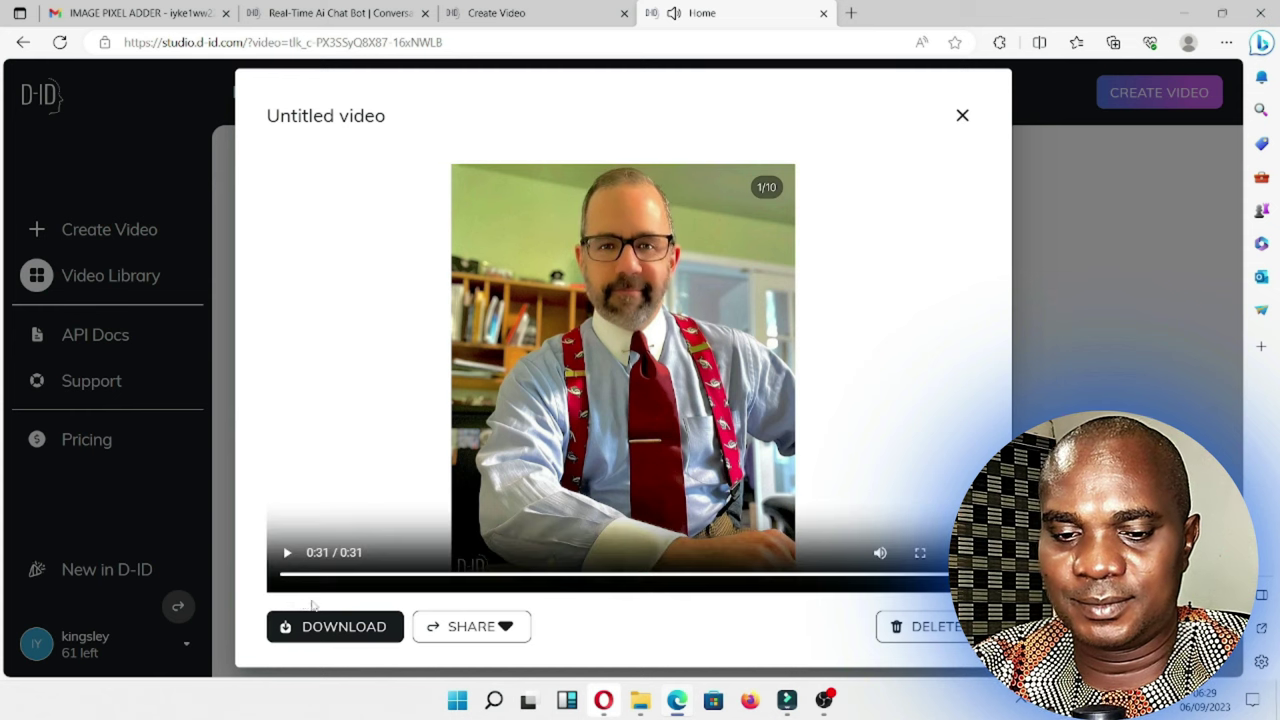
pyautogui.click(328, 626)
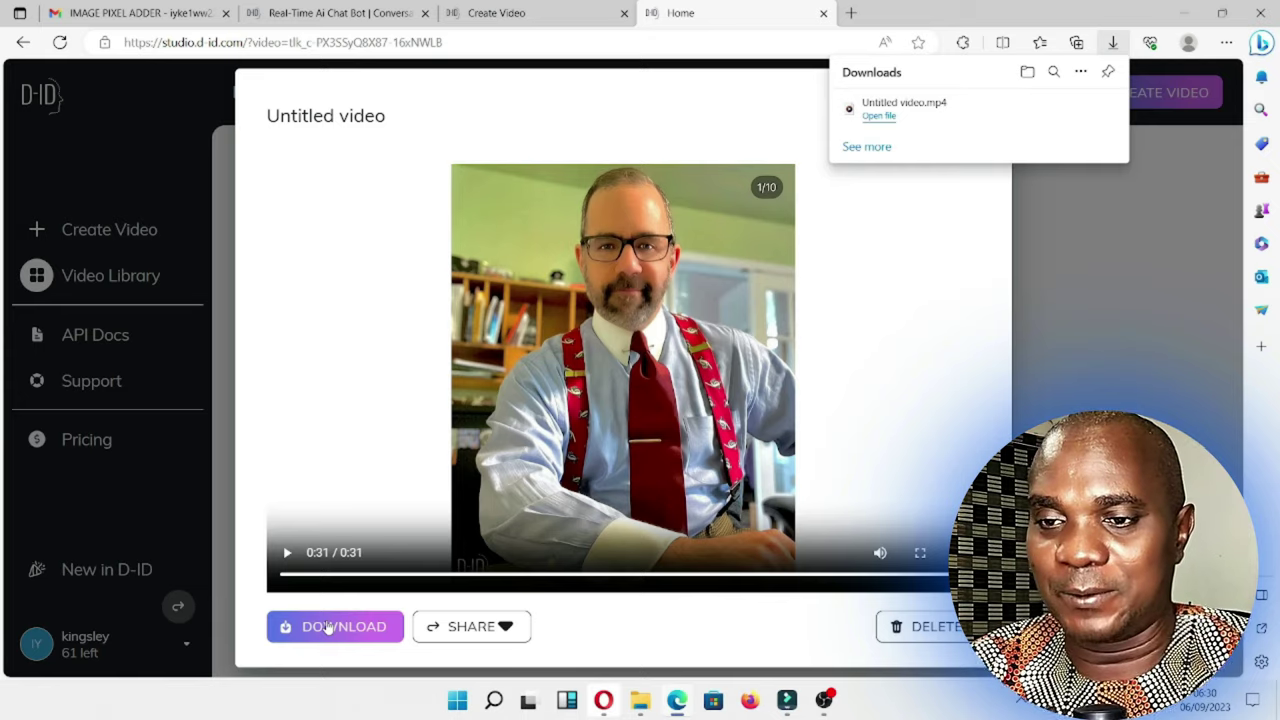
pyautogui.click(191, 151)
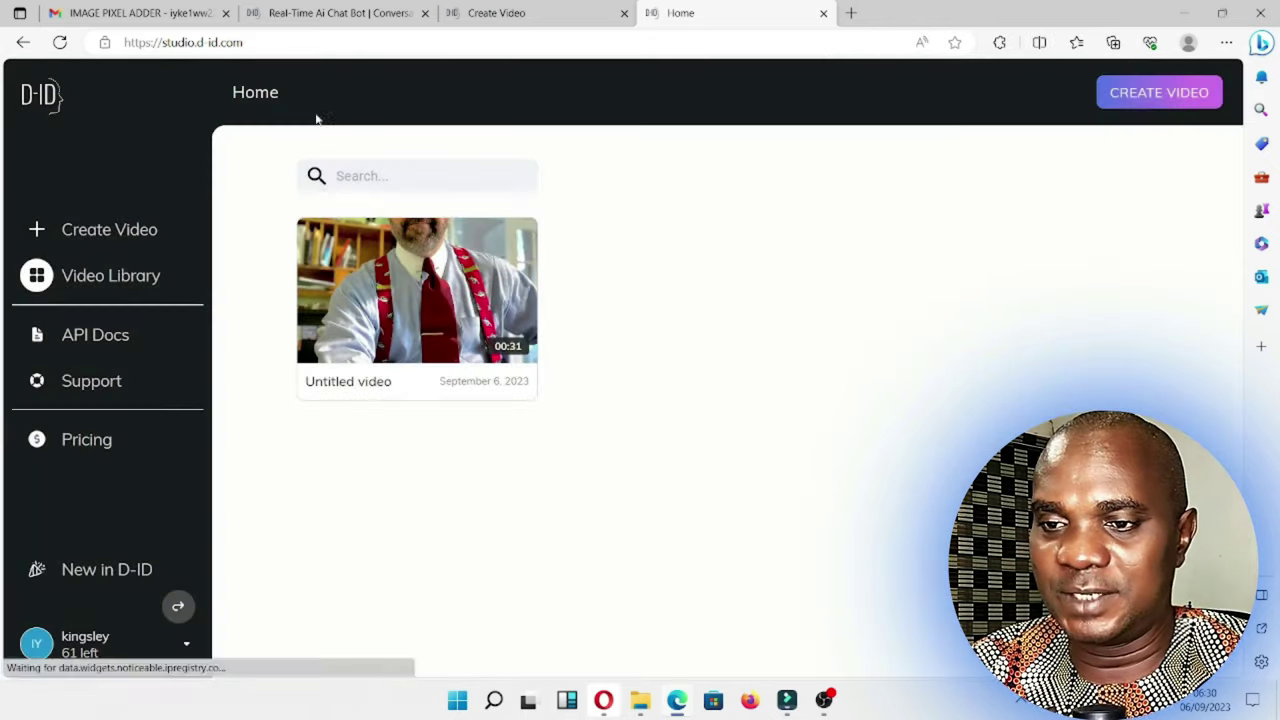
# Step: Switch to File Explorer and preview the downloaded Untitled video from the Downloads folder
pyautogui.click(1186, 14)
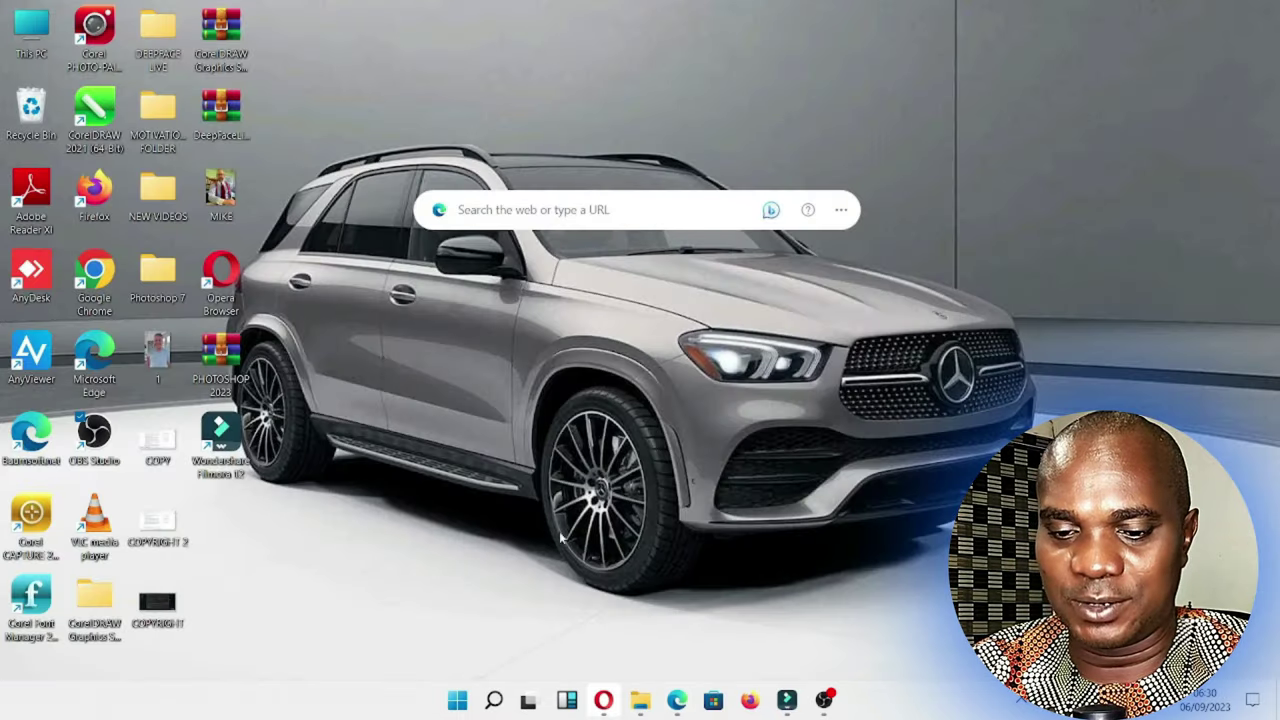
pyautogui.click(641, 701)
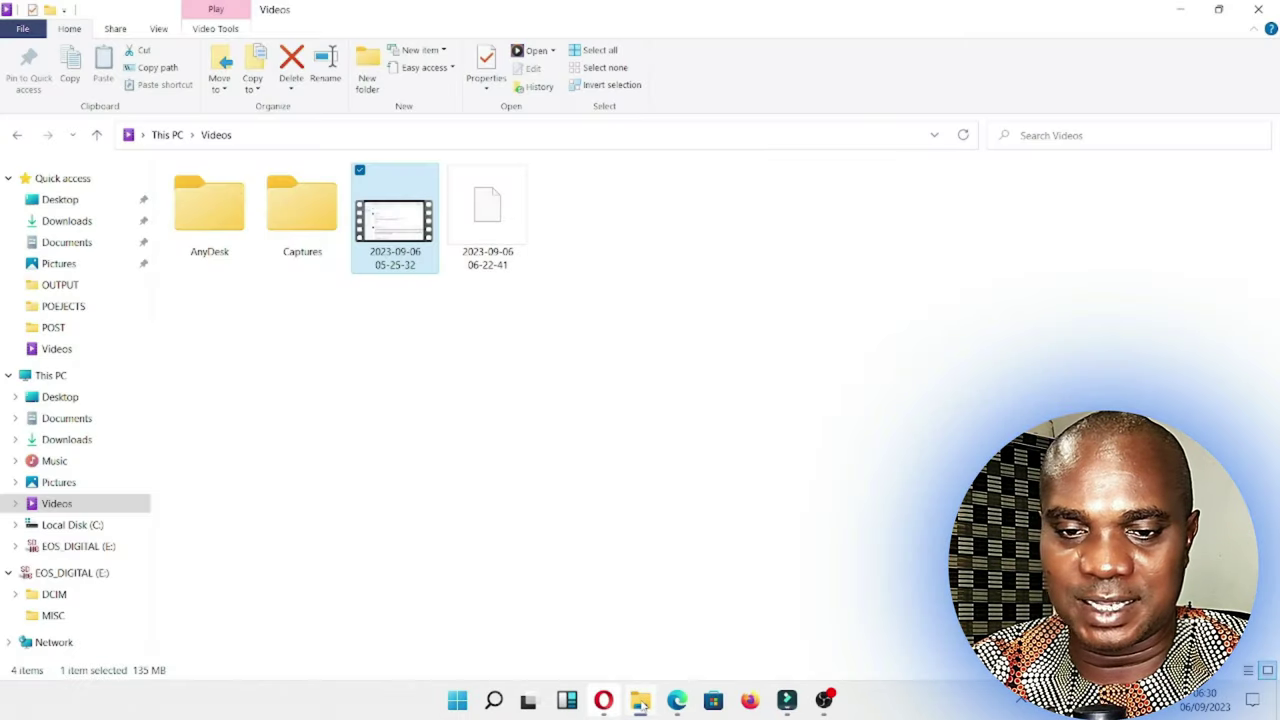
pyautogui.click(70, 221)
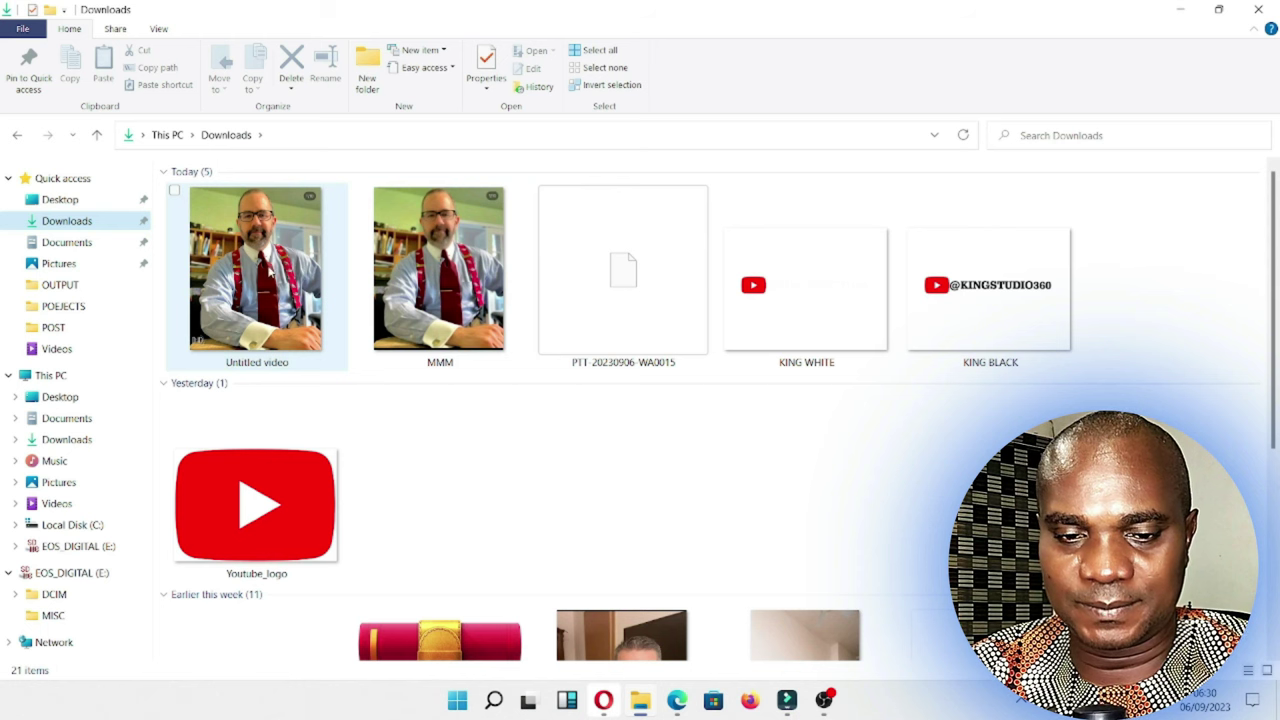
pyautogui.doubleClick(269, 258)
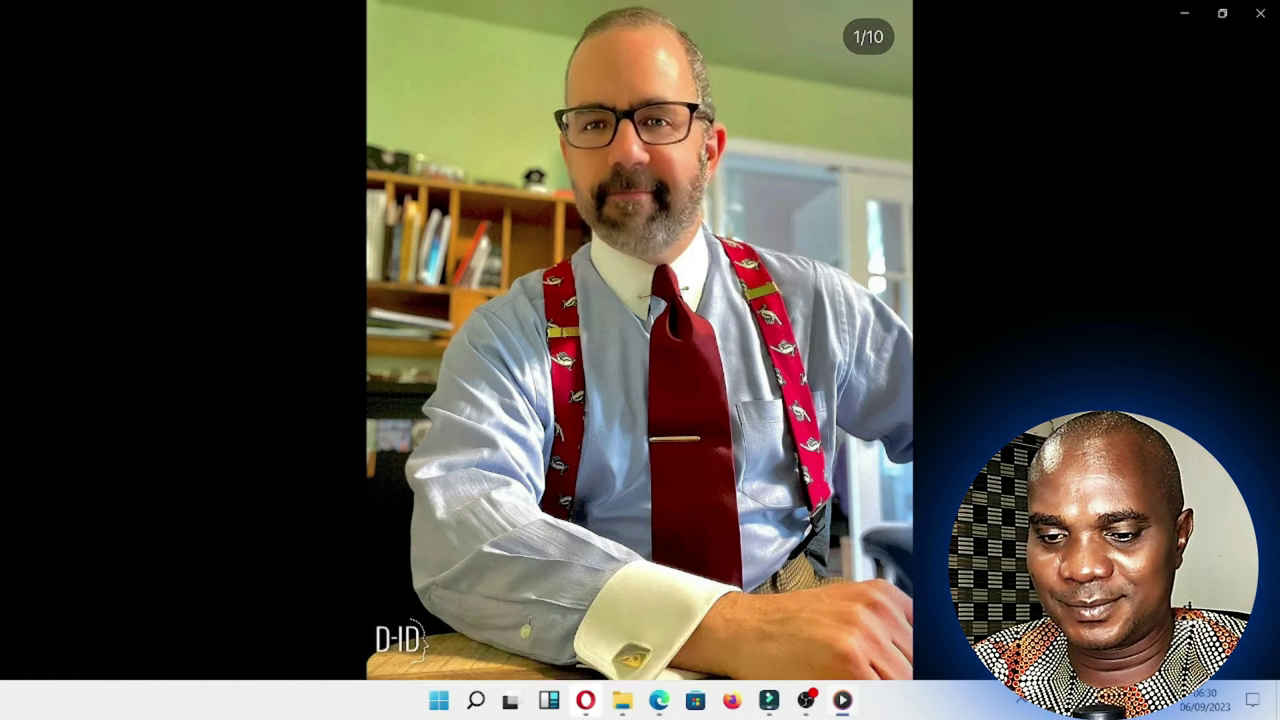
pyautogui.click(1271, 6)
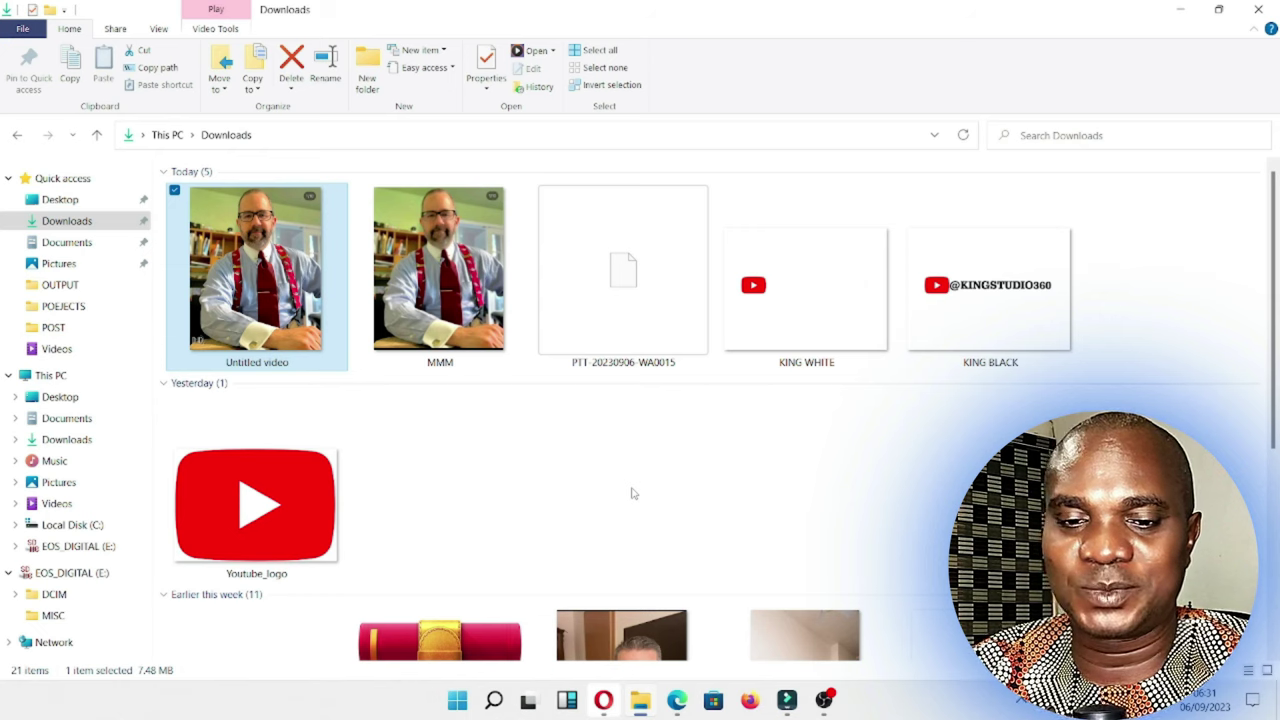
pyautogui.doubleClick(242, 312)
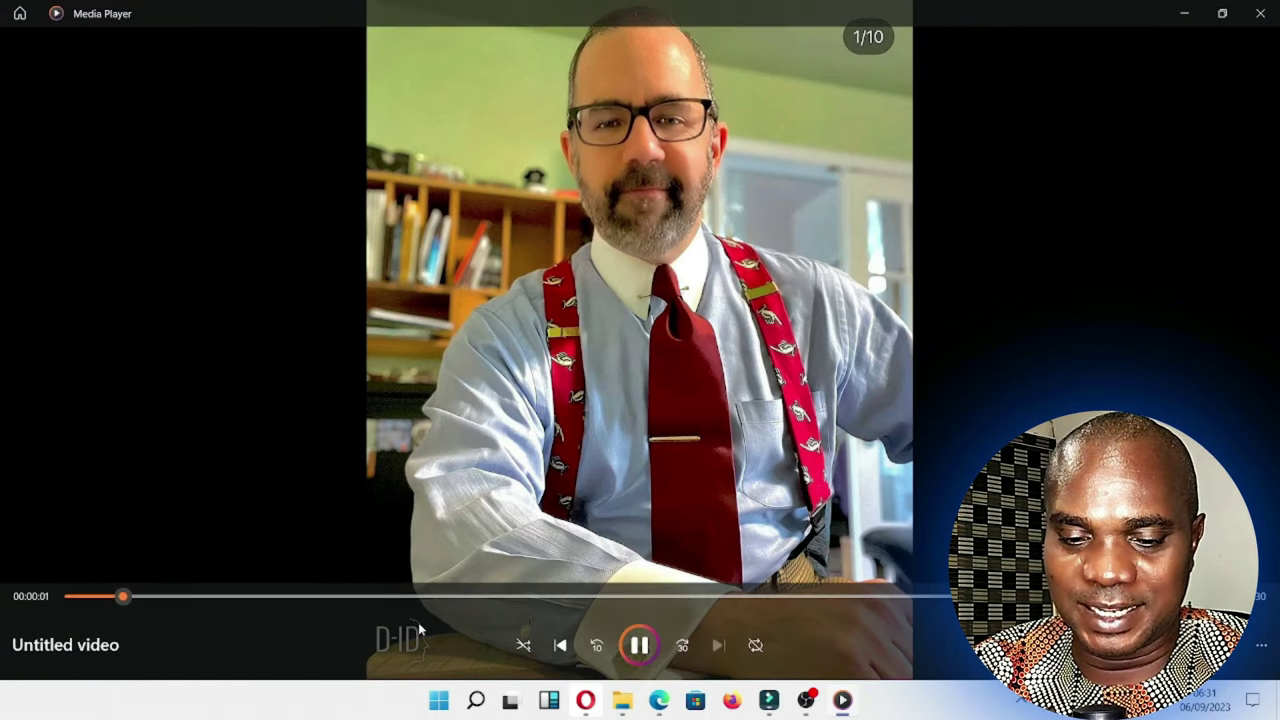
pyautogui.click(1257, 14)
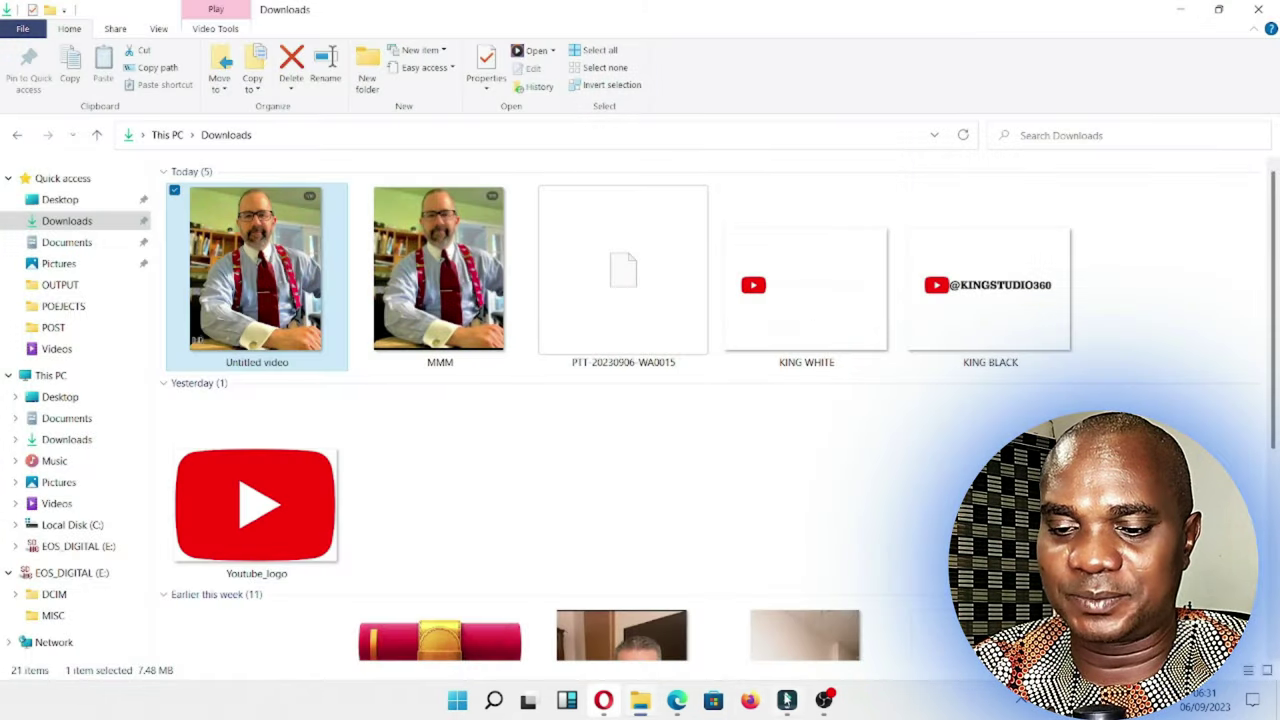
# Step: Switch to Wondershare Filmora and start a new project in the 1:1 (Instagram) format
pyautogui.click(787, 700)
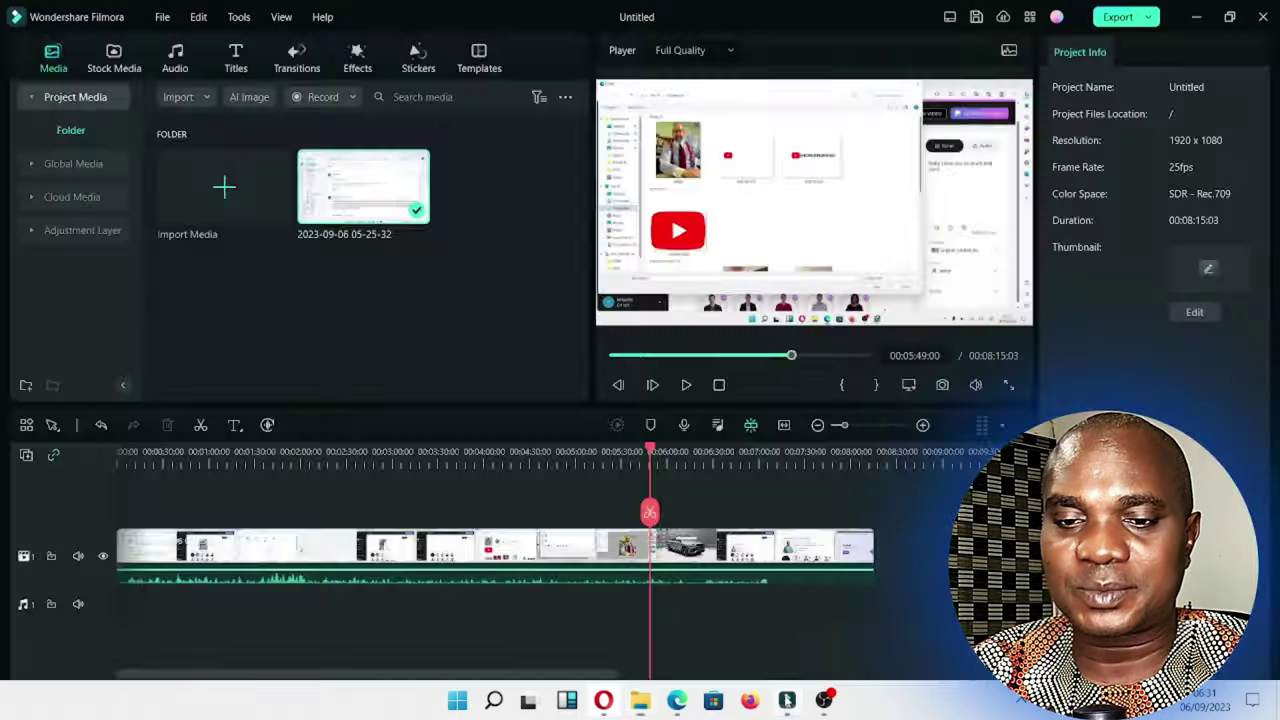
pyautogui.click(161, 18)
pyautogui.moveTo(167, 44)
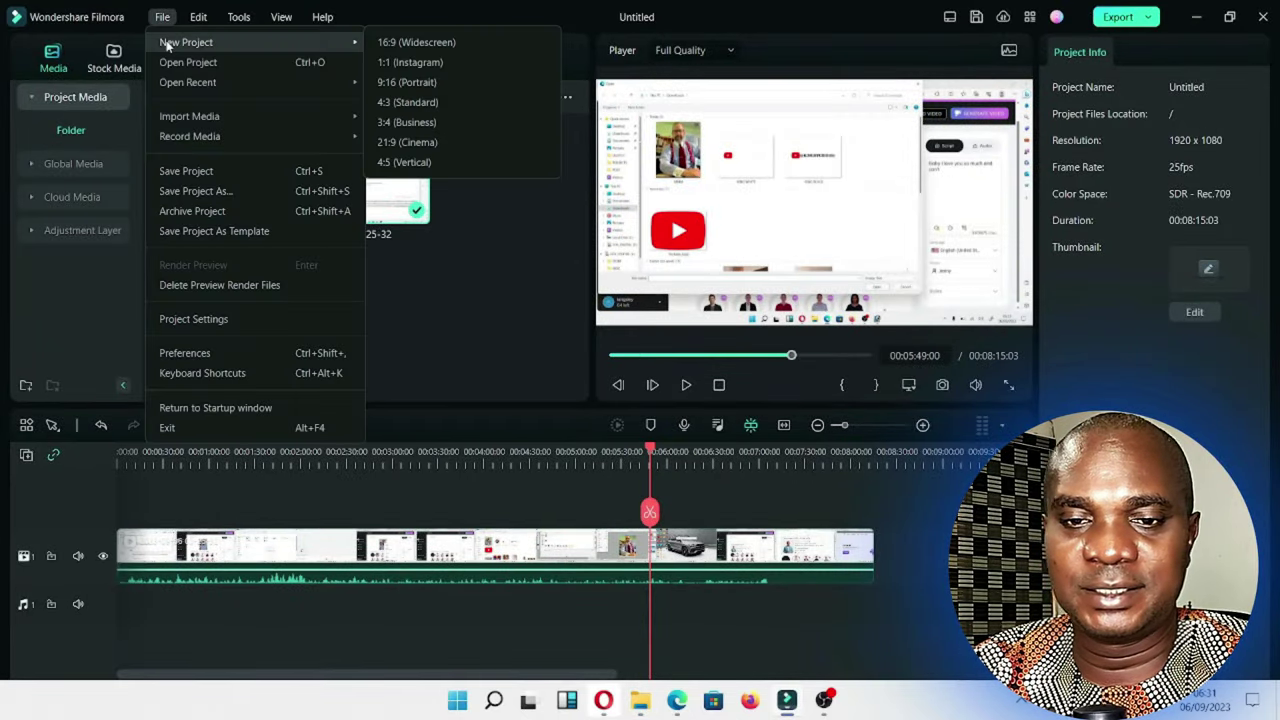
pyautogui.click(429, 66)
pyautogui.click(766, 349)
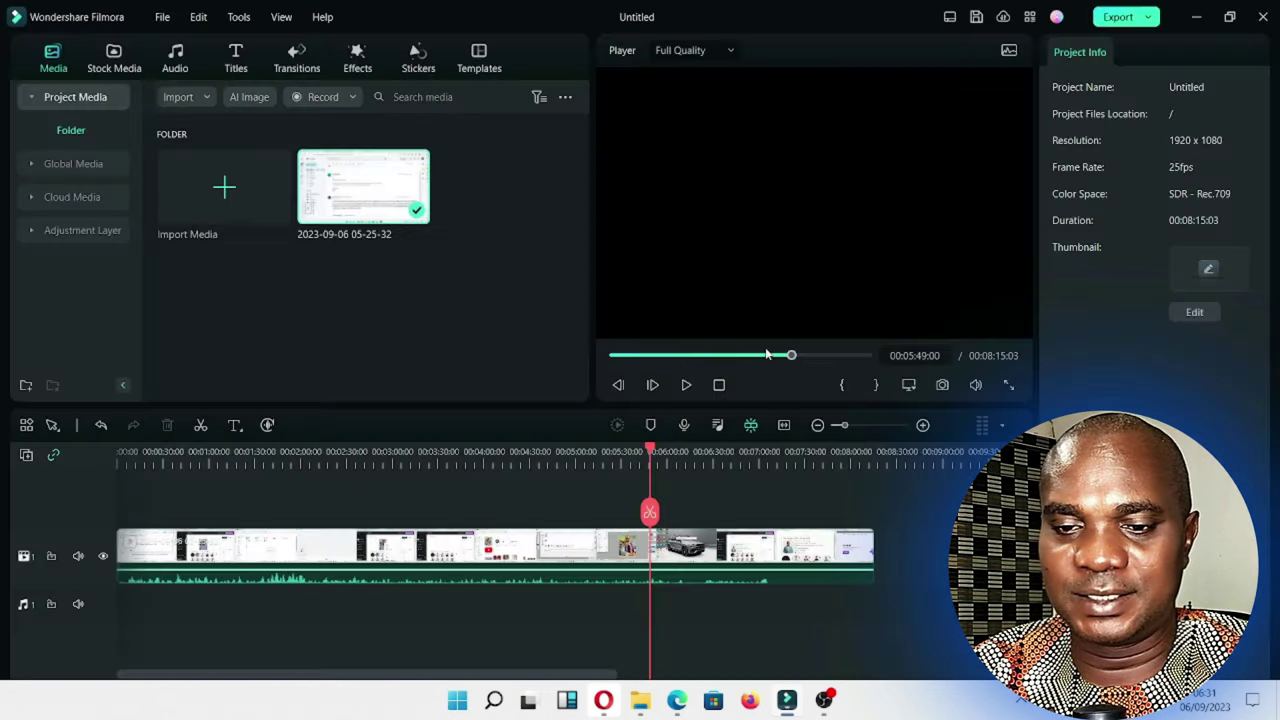
# Step: Import Untitled video from Downloads and place it at the start of the timeline, matching the project to the media's 856 x 1066 25fps
pyautogui.click(391, 224)
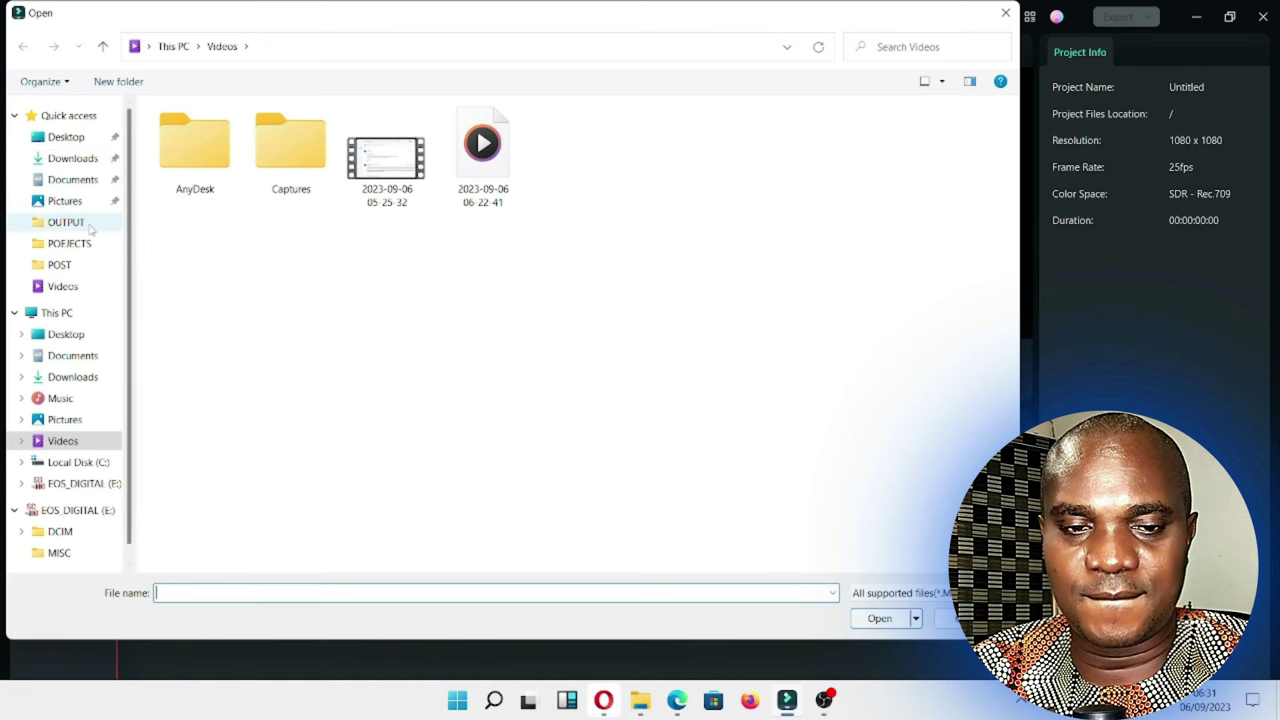
pyautogui.click(76, 164)
pyautogui.doubleClick(243, 203)
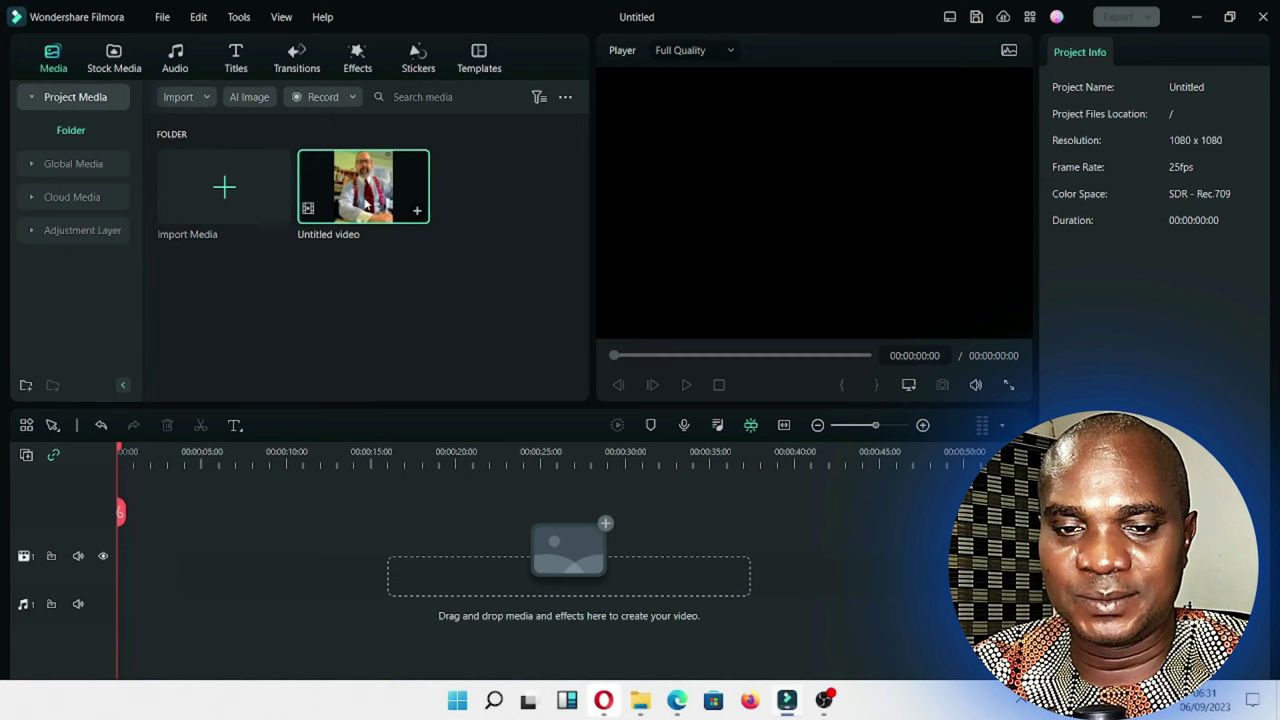
pyautogui.moveTo(367, 204); pyautogui.dragTo(117, 577)
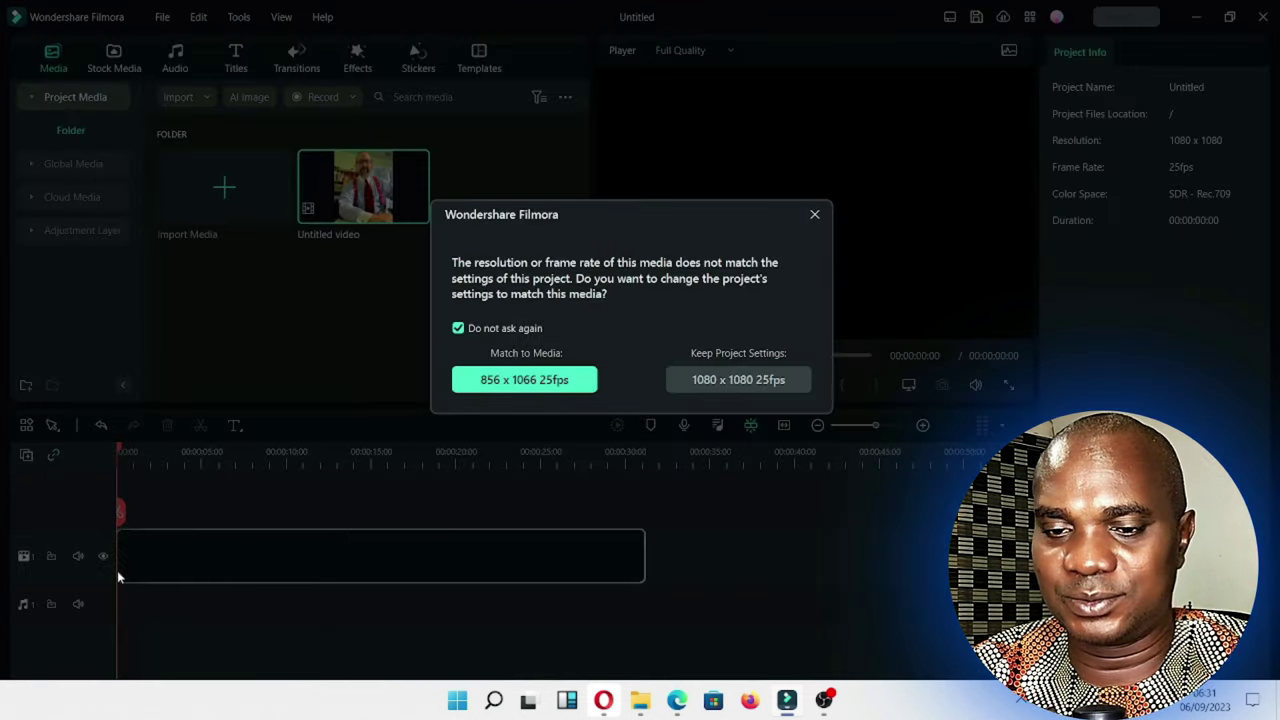
pyautogui.click(508, 382)
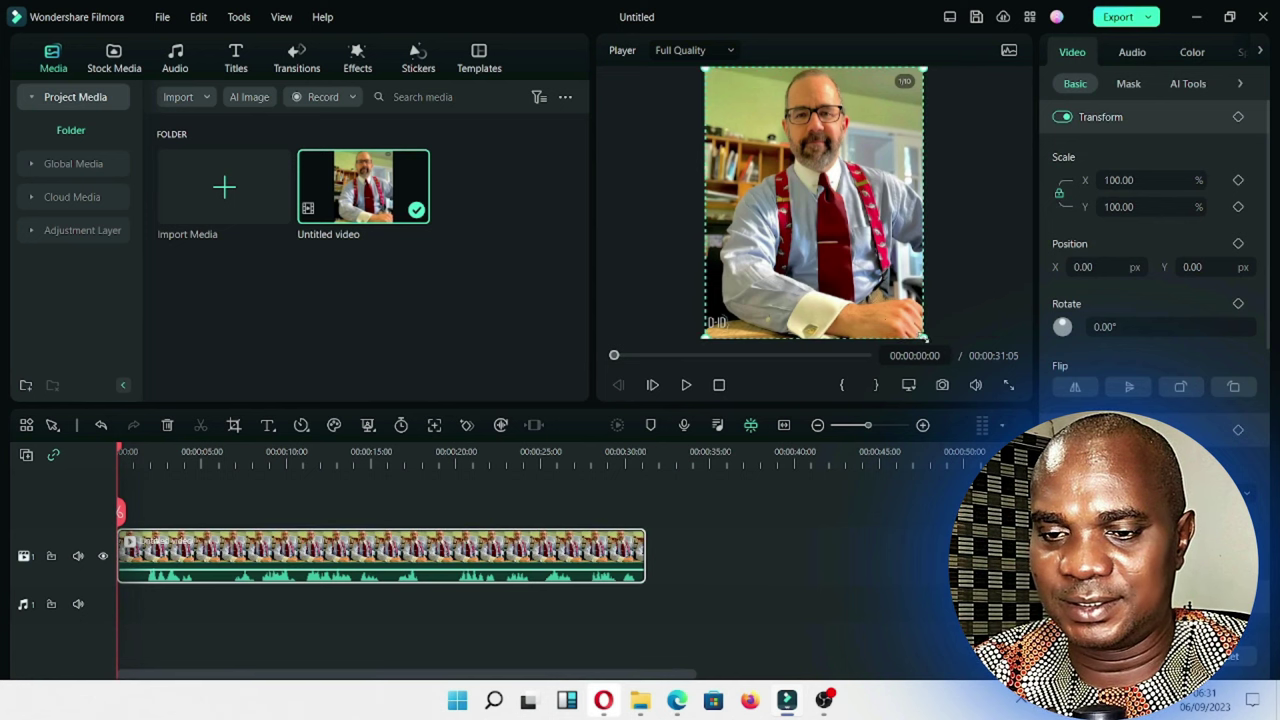
# Step: Enlarge the clip to about 118% and reposition it to about X 38, Y -97 px to crop out the watermark, then view the result full screen
pyautogui.moveTo(926, 338); pyautogui.dragTo(942, 382)
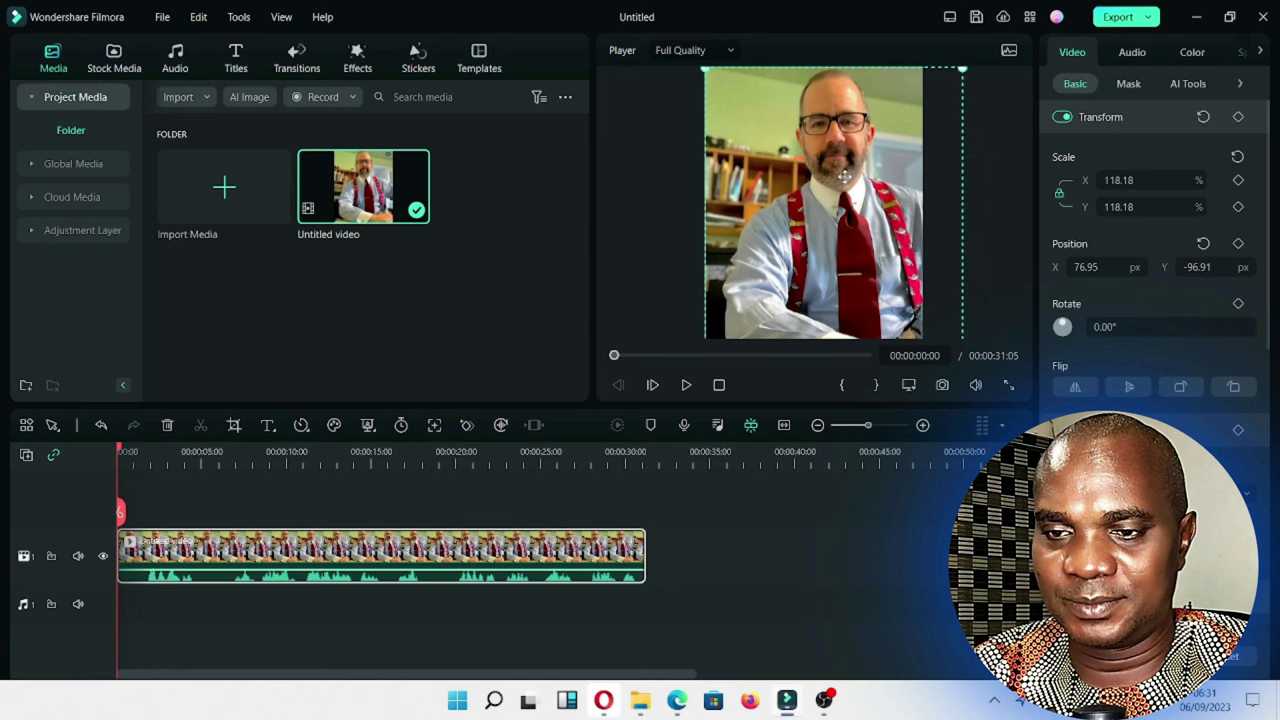
pyautogui.moveTo(844, 176); pyautogui.dragTo(837, 177)
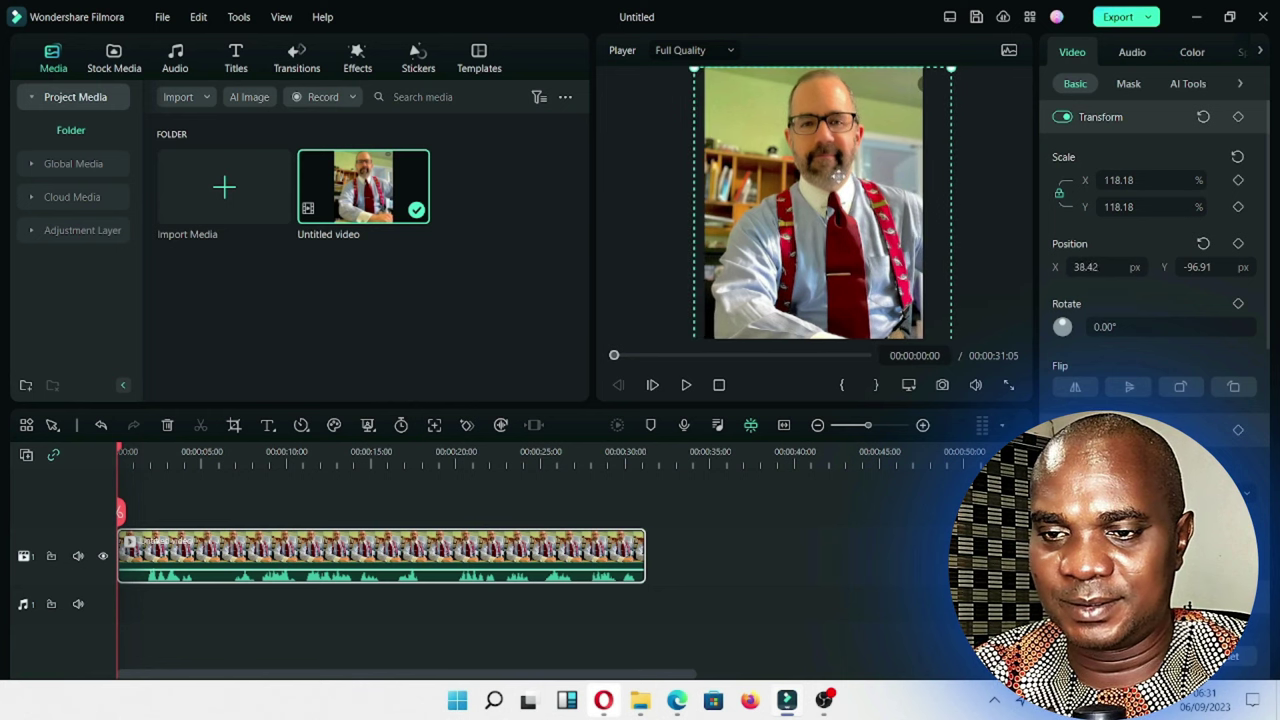
pyautogui.click(1007, 386)
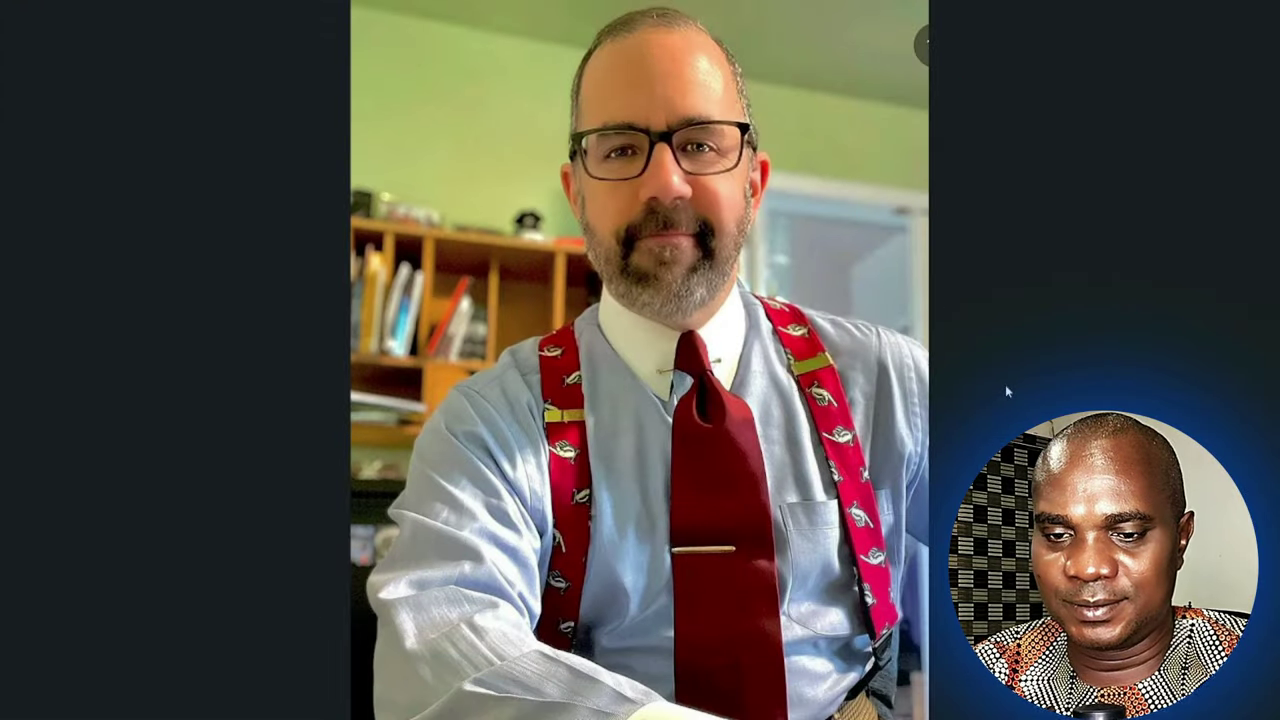
# Step: Exit the full-screen preview and shift the clip horizontally to X 0 px
pyautogui.press('Escape')
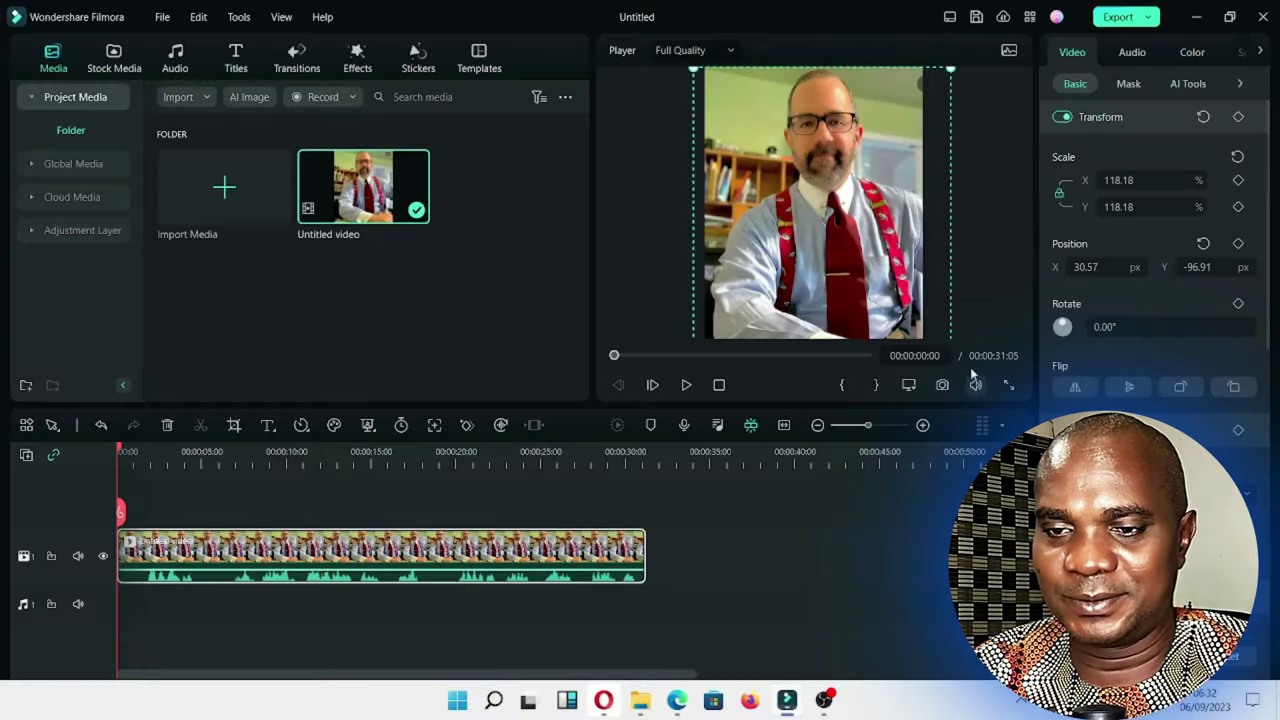
pyautogui.moveTo(899, 268); pyautogui.dragTo(893, 268)
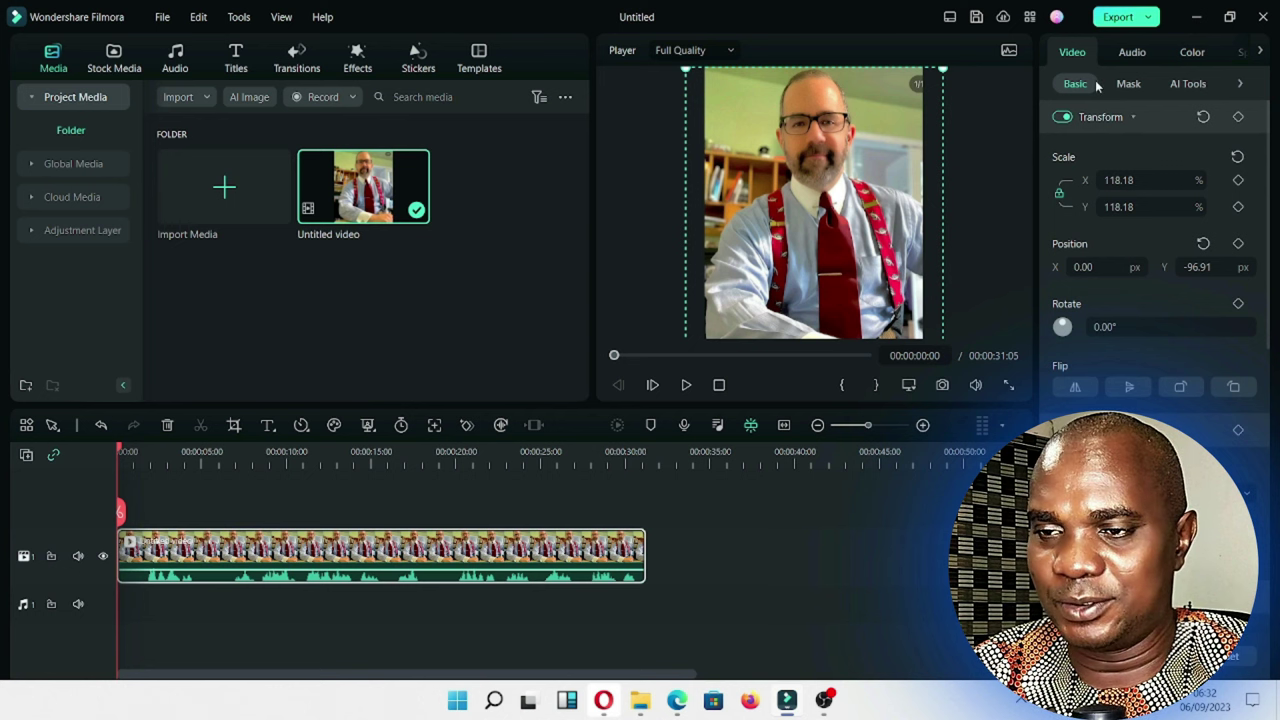
# Step: Start a local video export and set its frame rate to 30 fps in the detailed output settings
pyautogui.click(1151, 18)
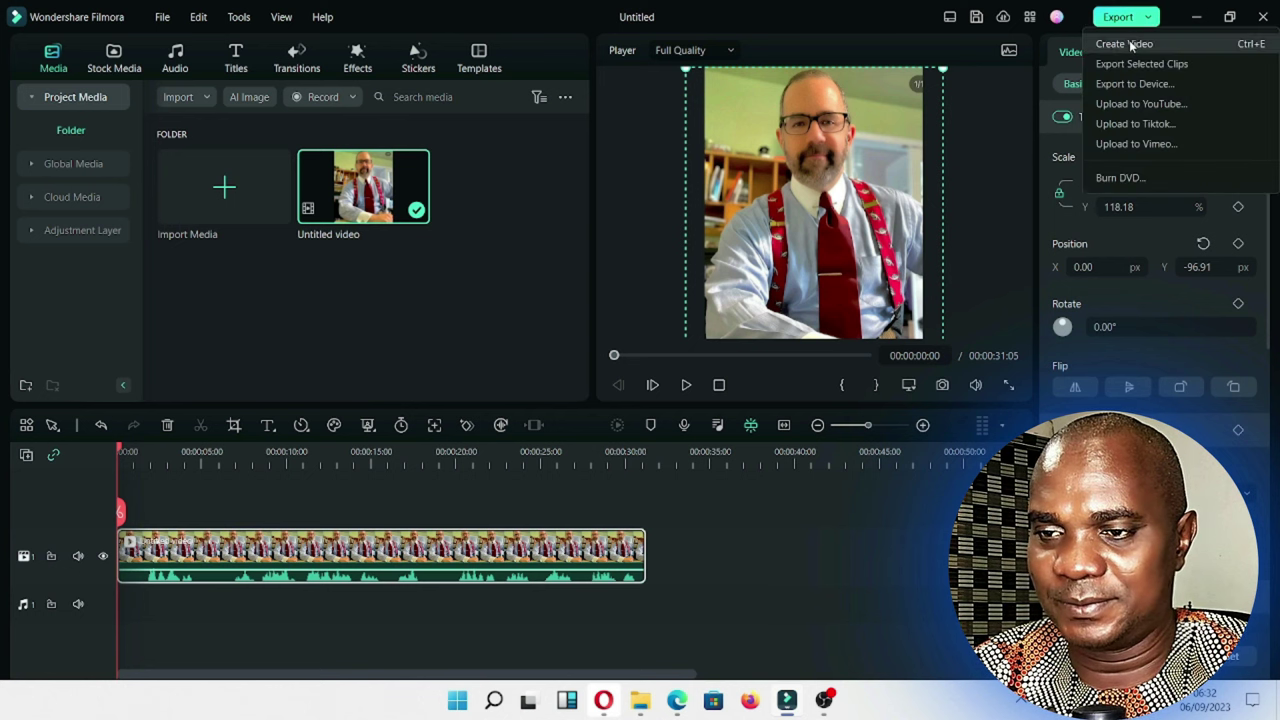
pyautogui.click(1132, 44)
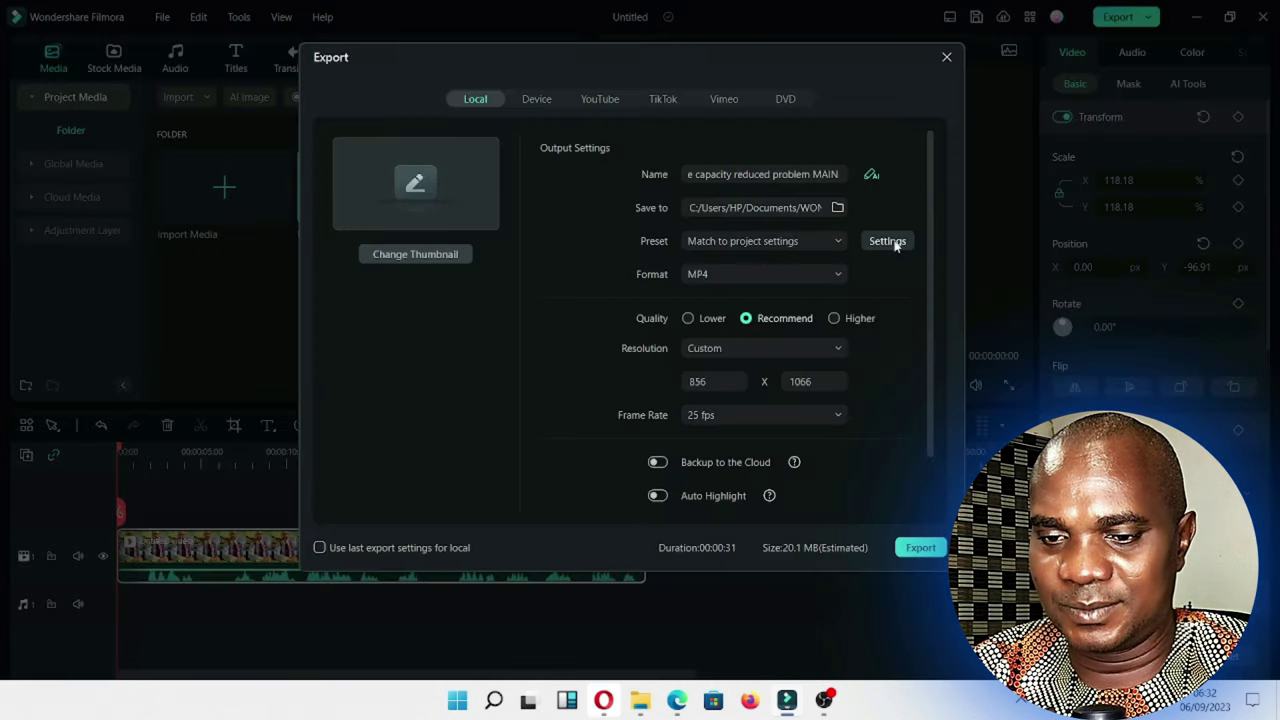
pyautogui.click(894, 244)
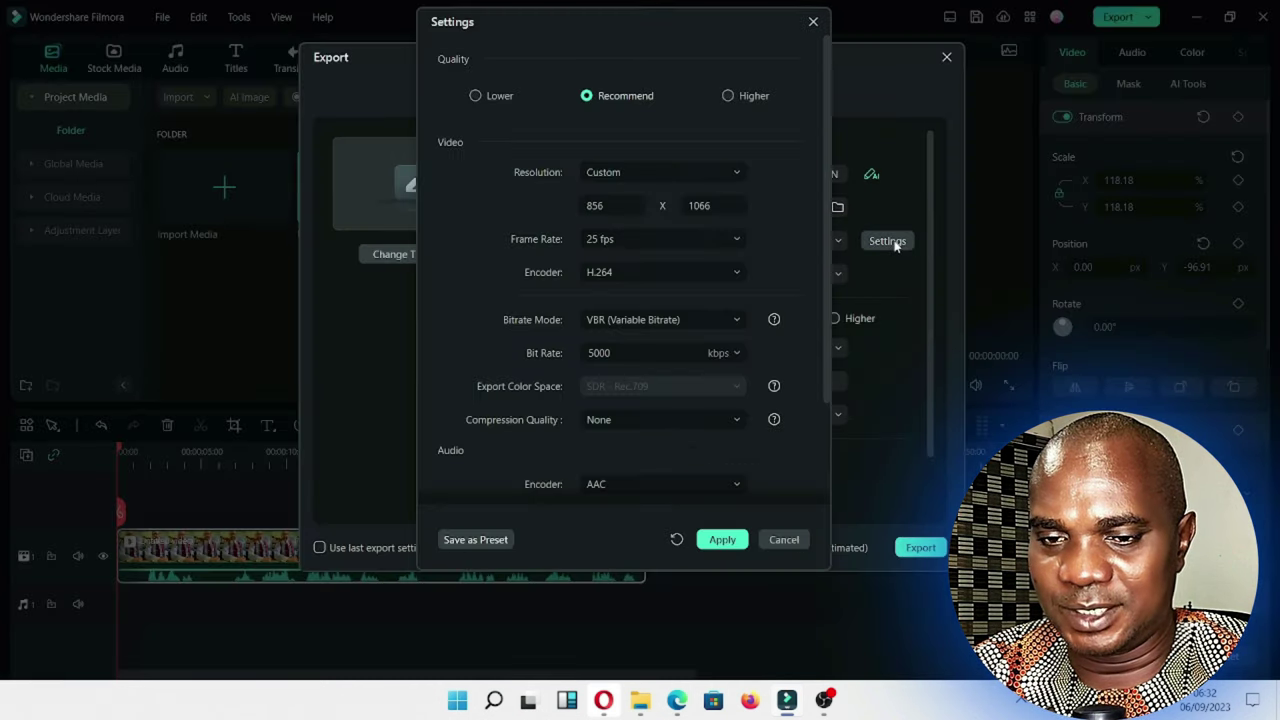
pyautogui.click(632, 276)
pyautogui.click(685, 136)
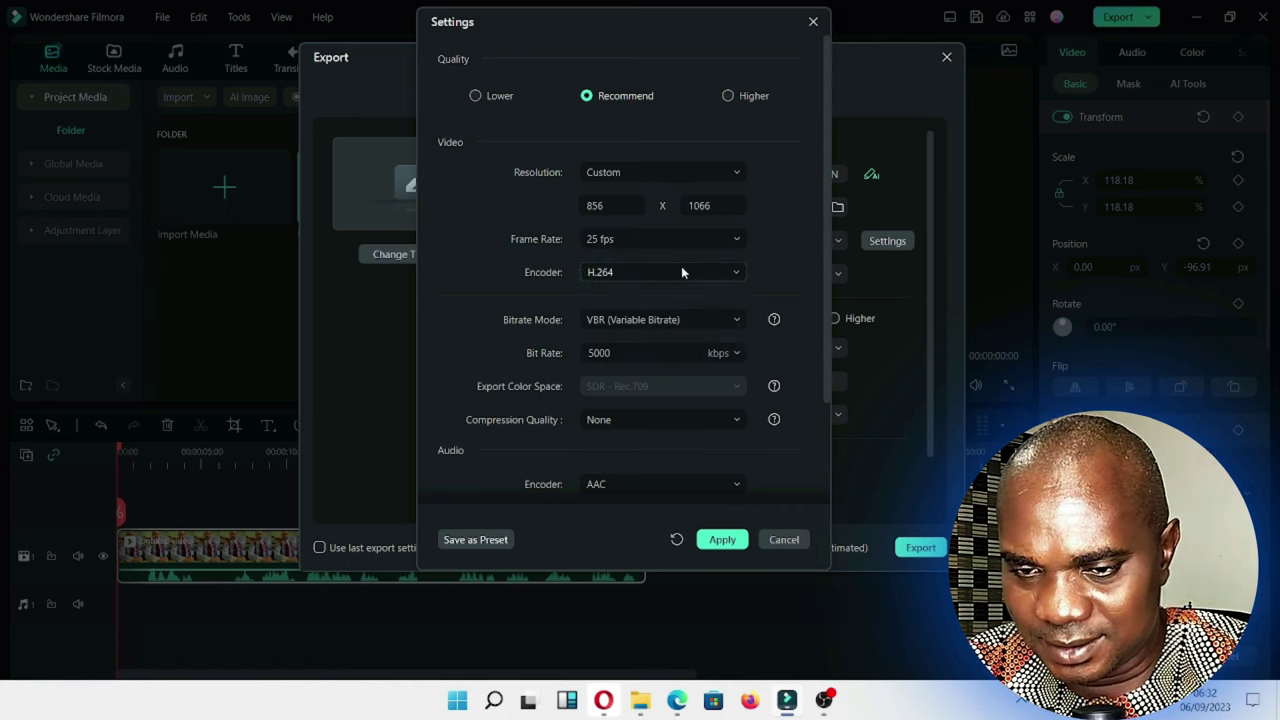
pyautogui.click(653, 243)
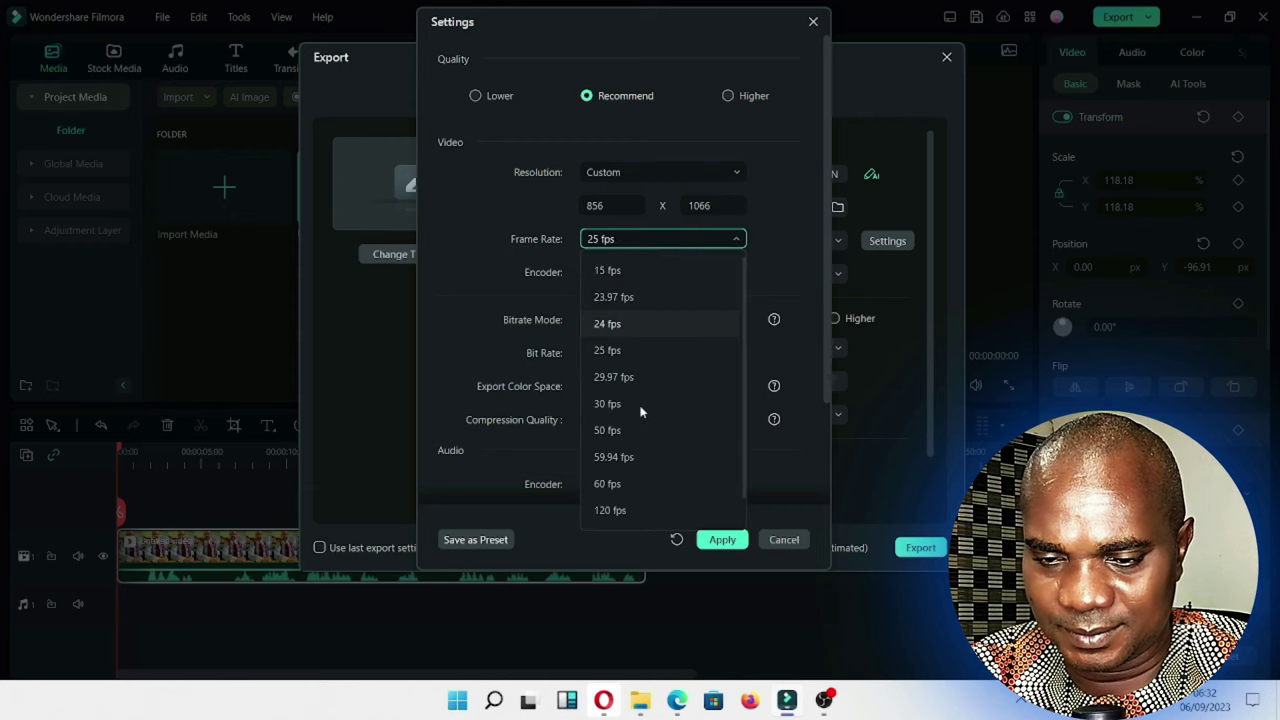
pyautogui.click(636, 406)
pyautogui.click(722, 540)
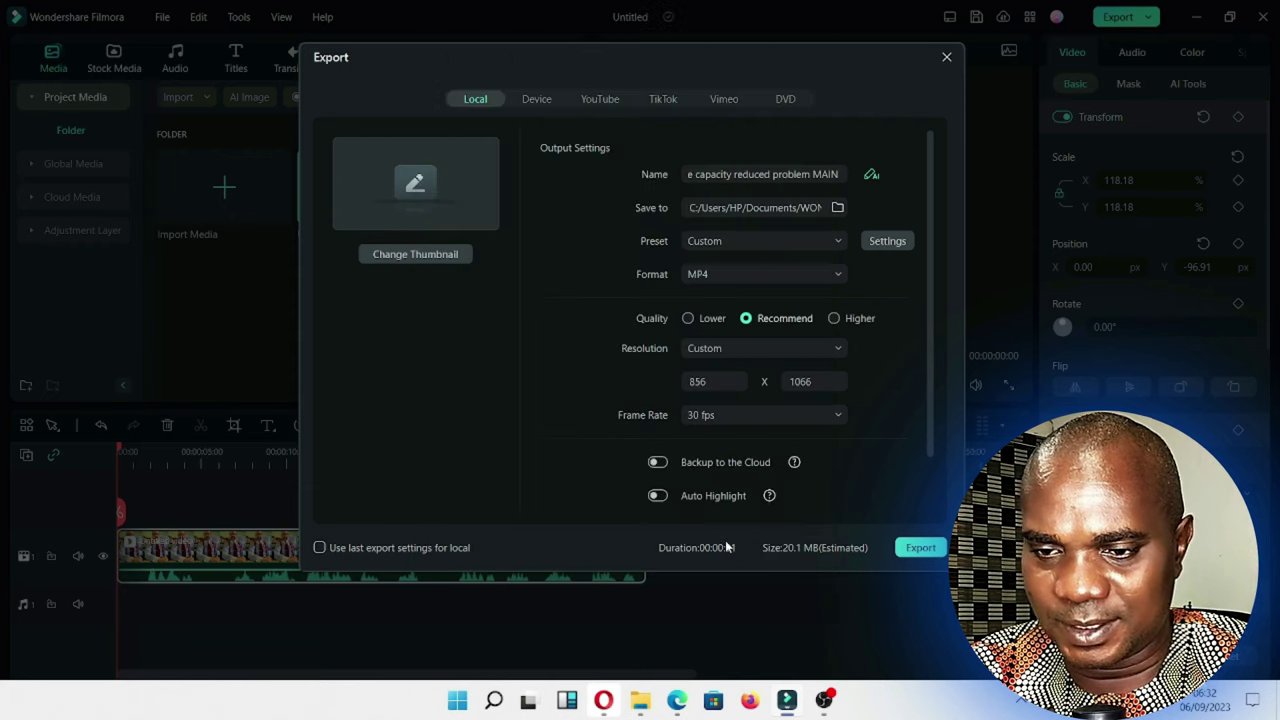
# Step: Name the output file JENNY and export it as an MP4
pyautogui.click(738, 175)
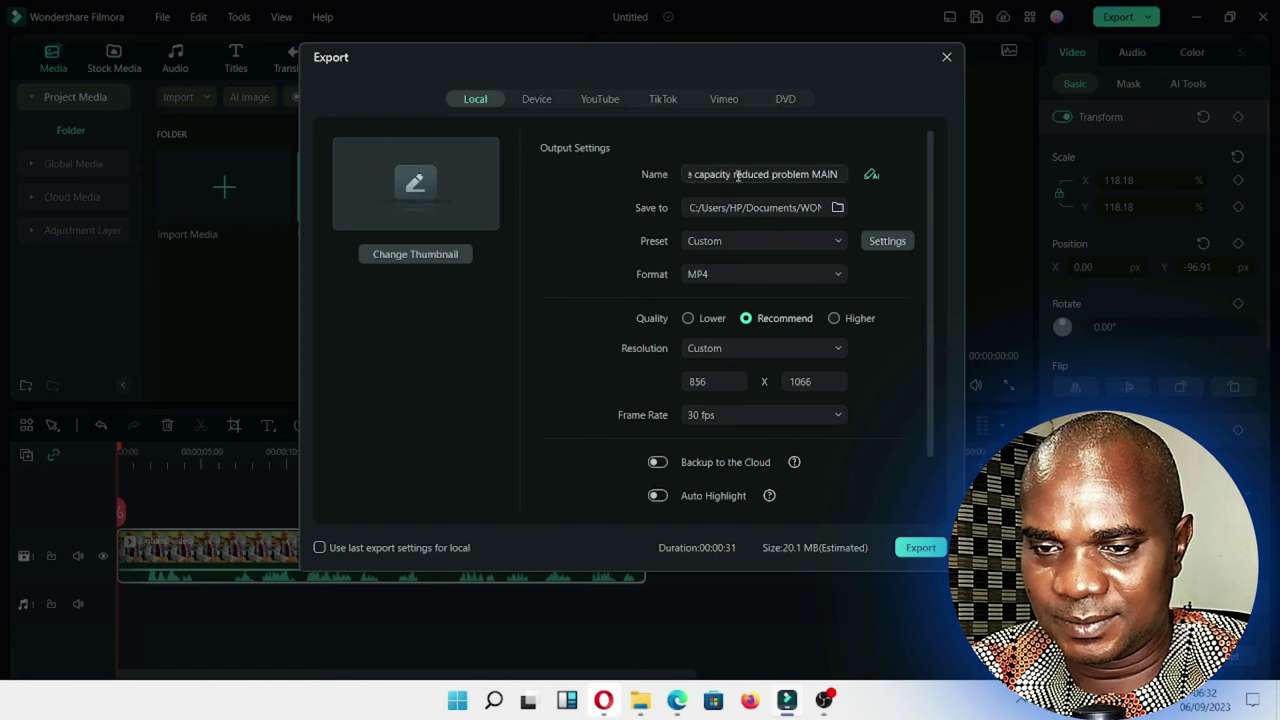
pyautogui.click(738, 175)
pyautogui.hotkey('ctrl', 'a')
pyautogui.write('jenn')
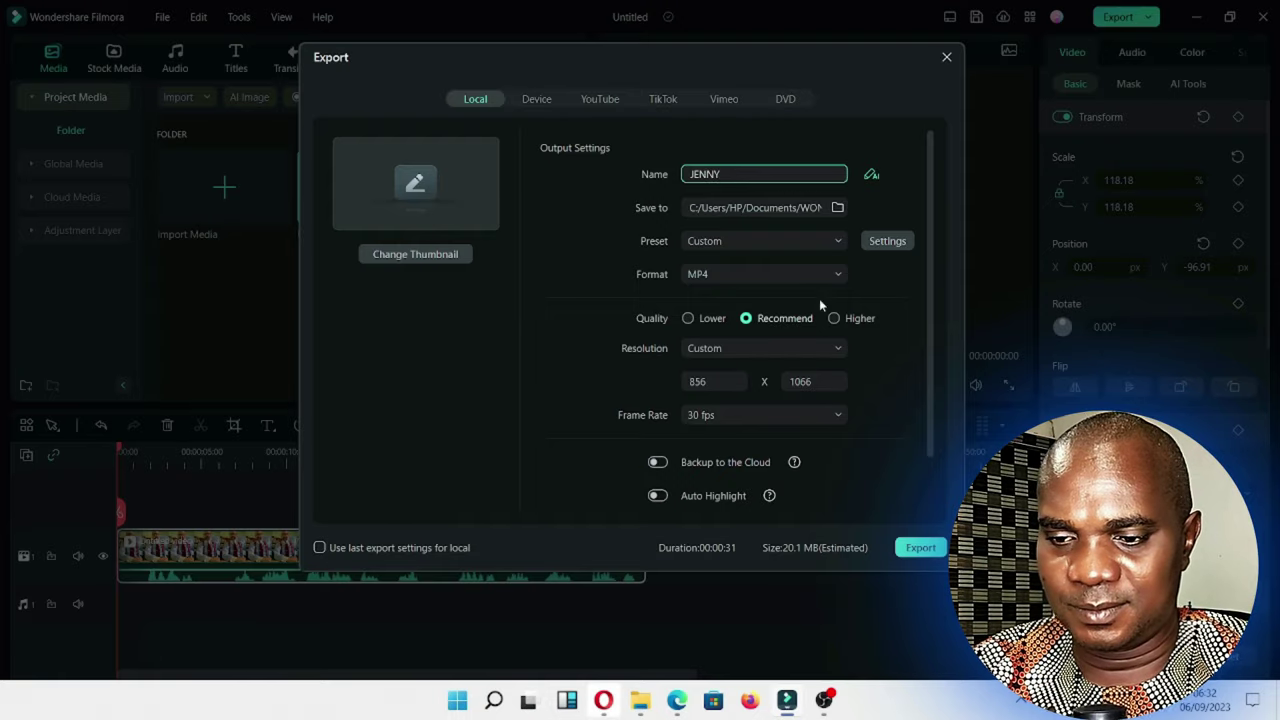
pyautogui.click(922, 546)
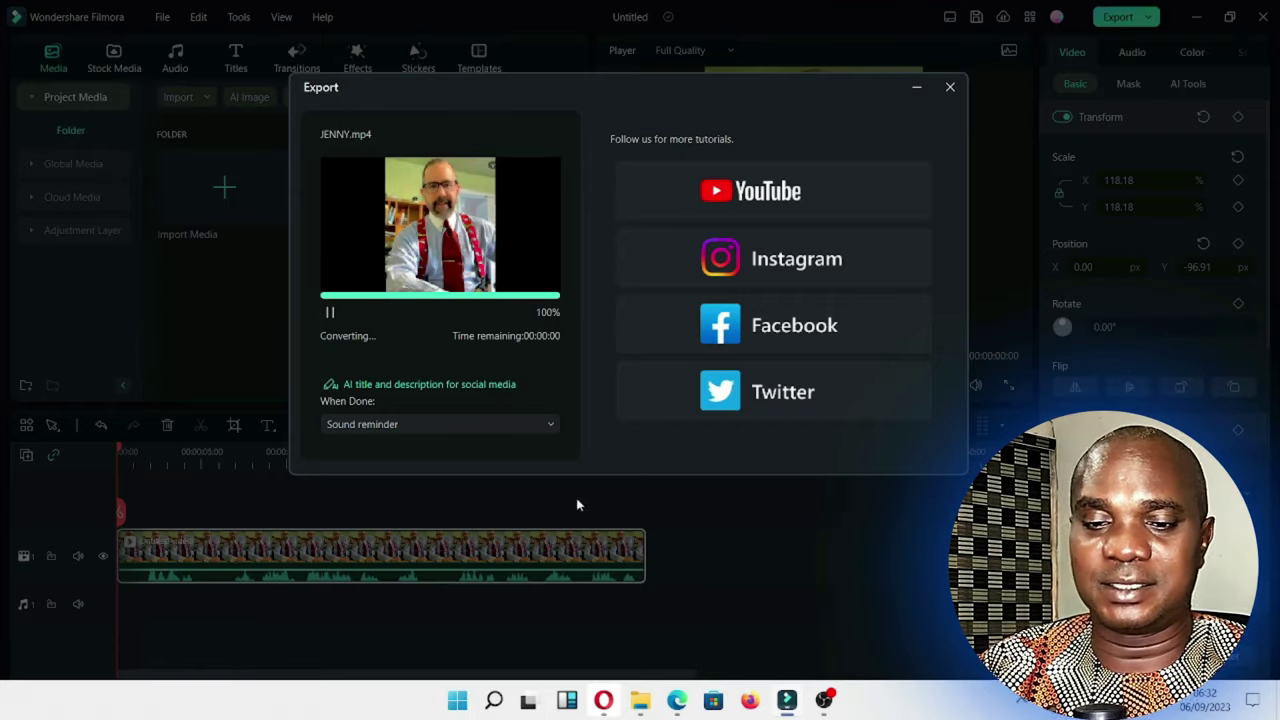
# Step: Open the export's OUTPUT folder, play the JENNY video to check it, and close the player
pyautogui.click(383, 429)
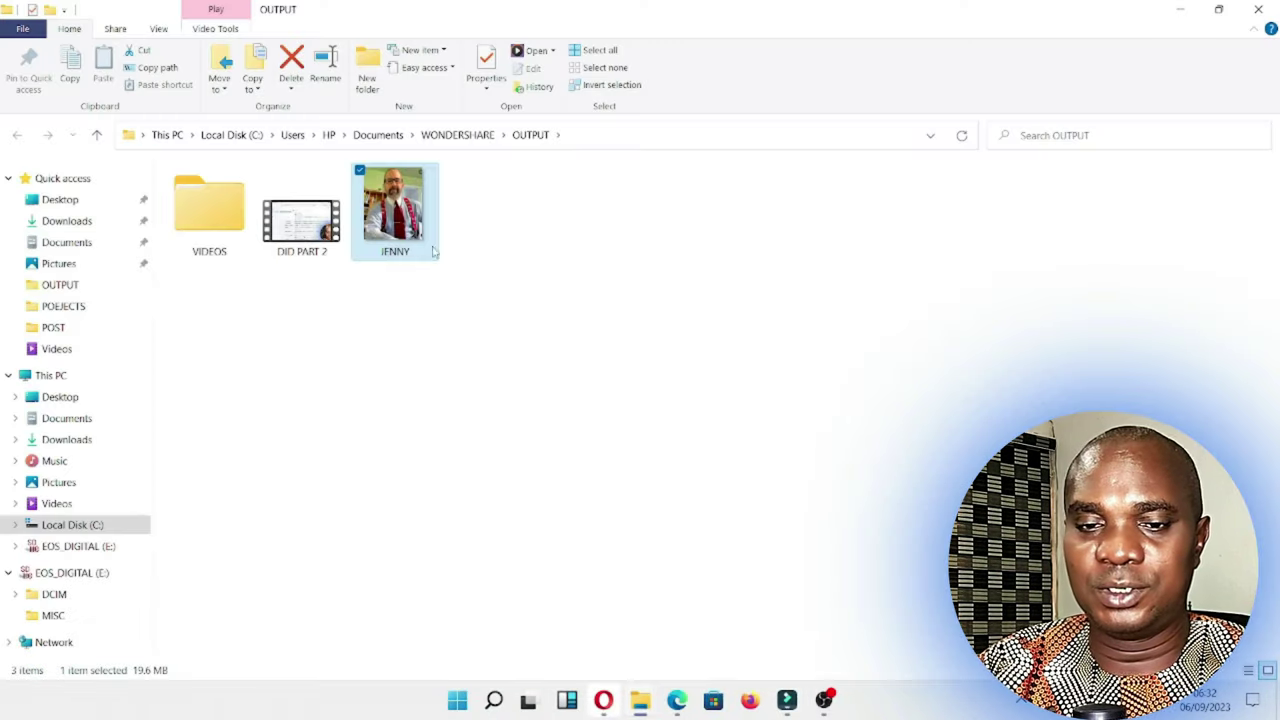
pyautogui.doubleClick(395, 213)
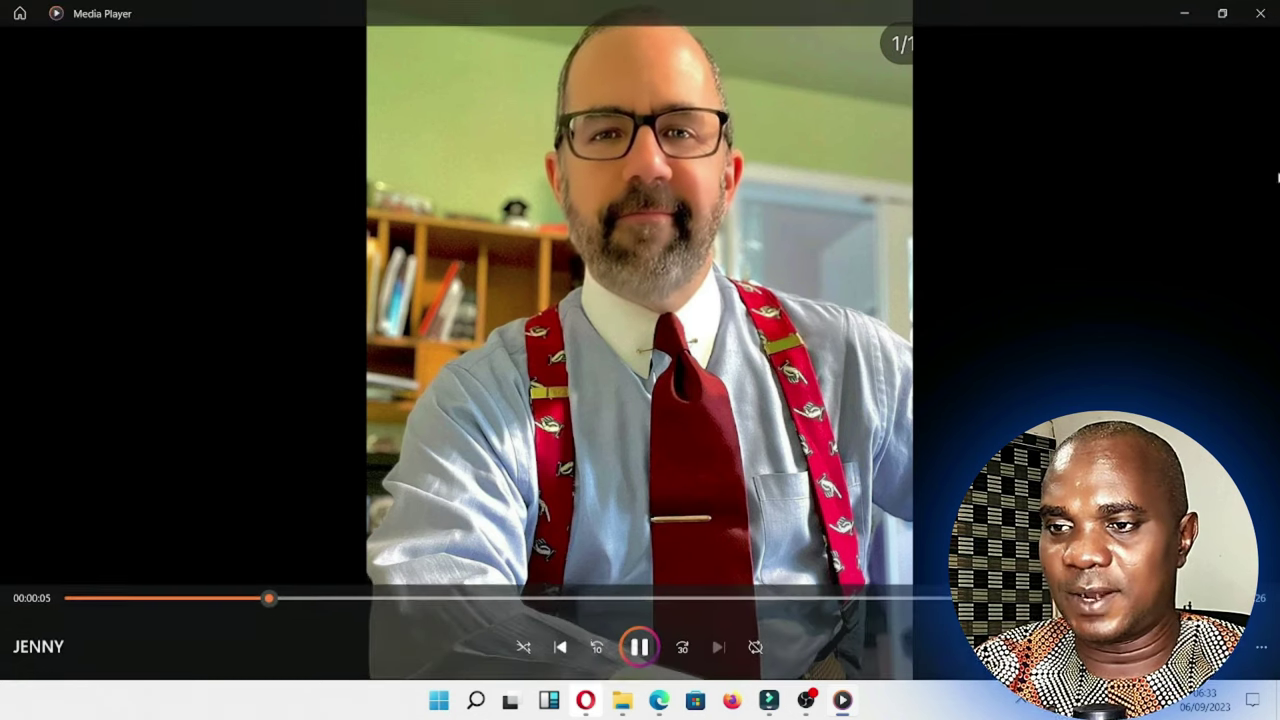
pyautogui.click(1260, 13)
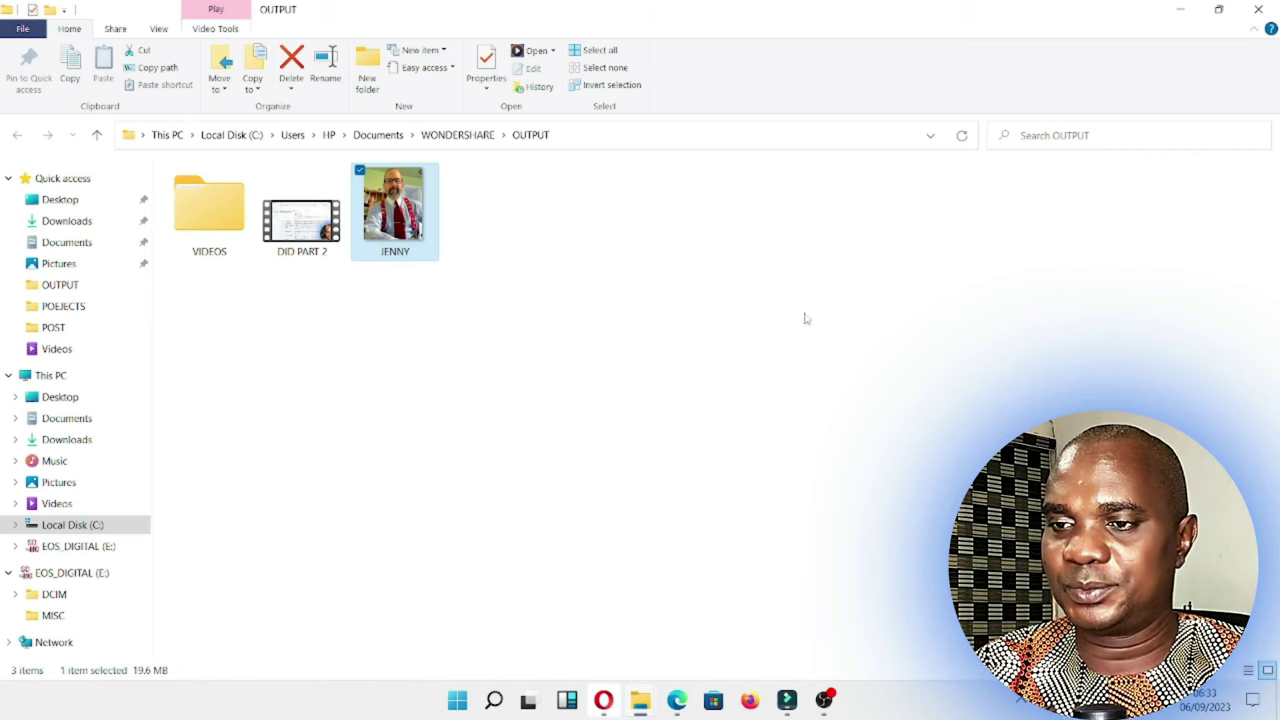
# Step: Minimize the OUTPUT folder window and Wondershare Filmora
pyautogui.click(1192, 14)
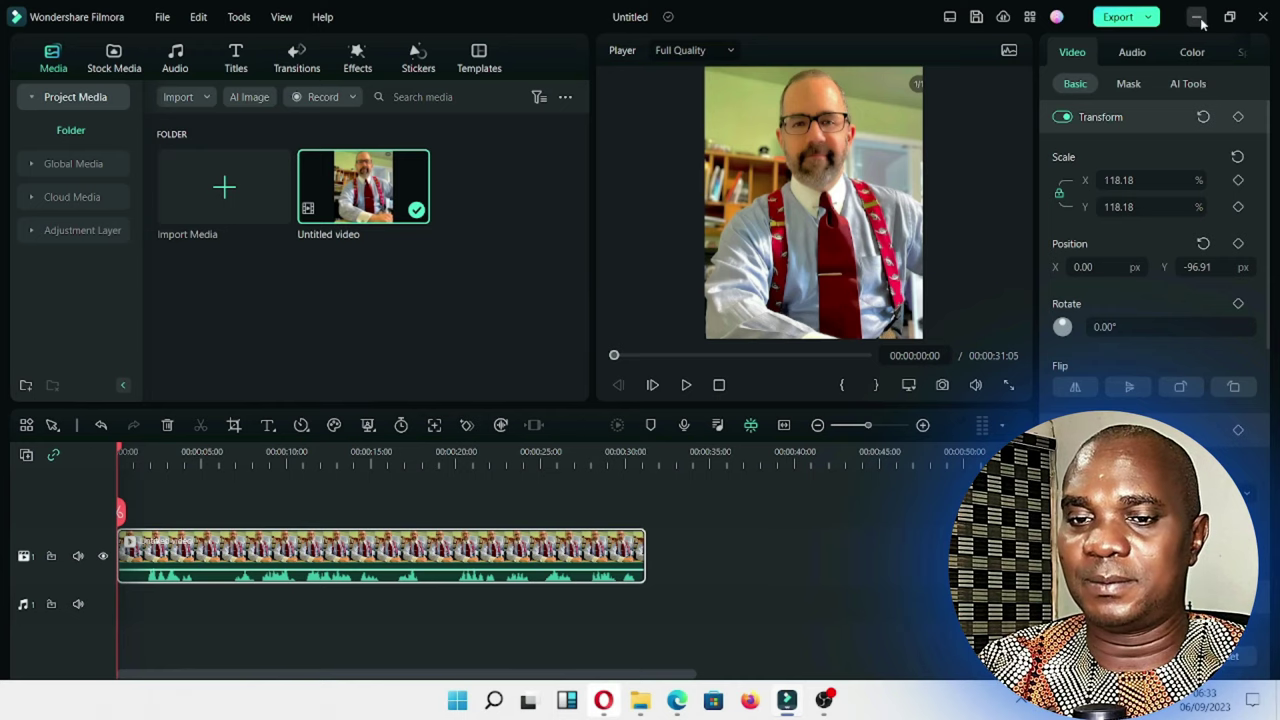
pyautogui.click(1200, 19)
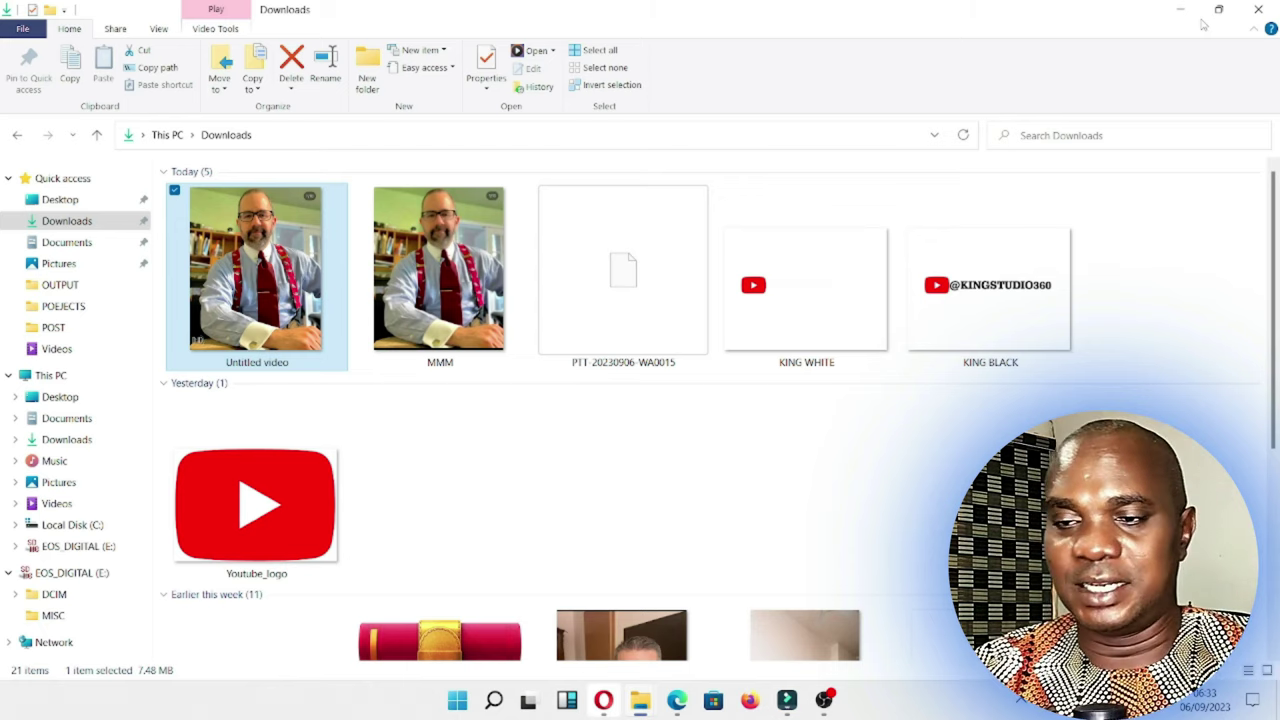
pyautogui.click(823, 708)
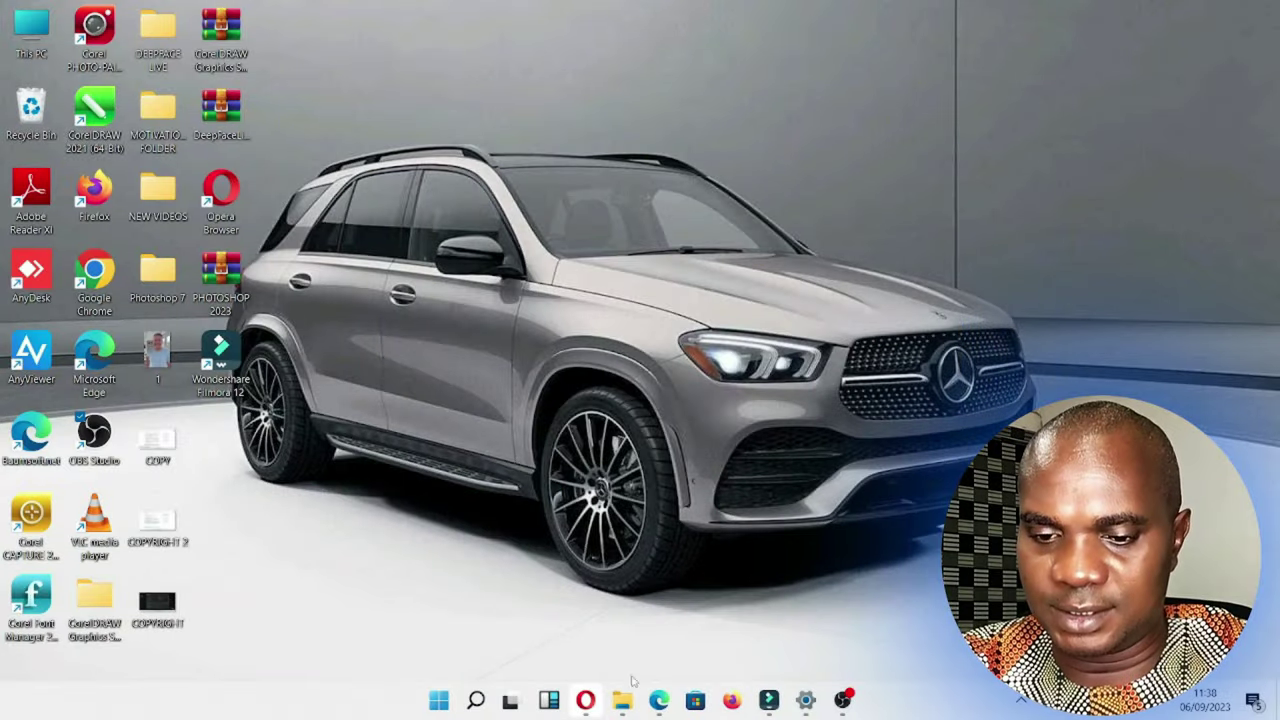
# Step: Switch to File Explorer, listen to Recording in the Sound recordings folder, and close the player
pyautogui.click(628, 700)
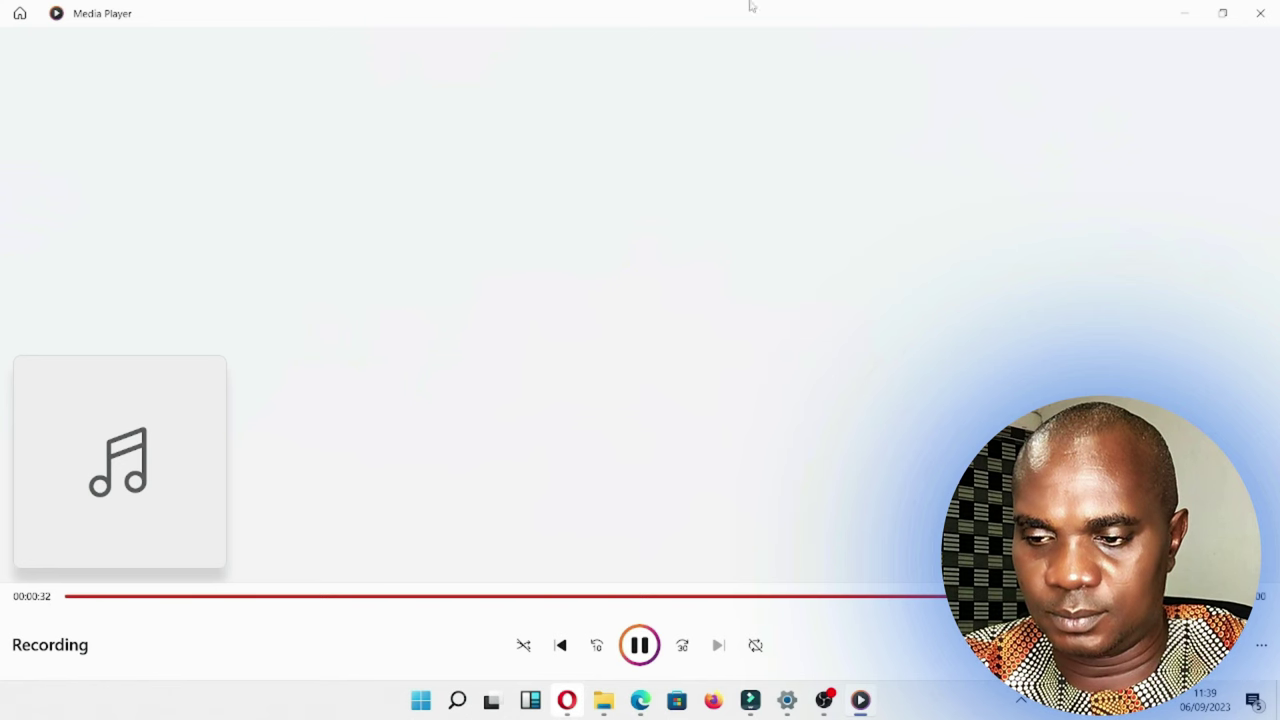
pyautogui.click(1275, 8)
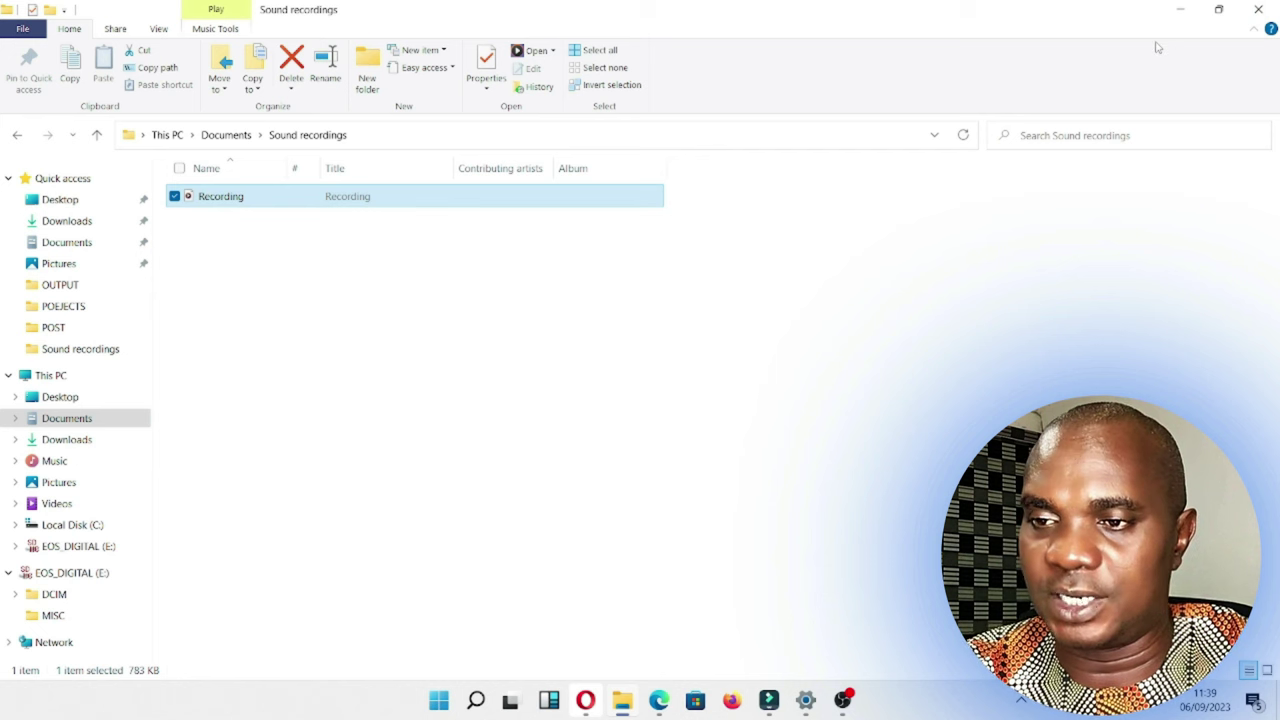
# Step: Switch to D-ID in Microsoft Edge, upload Recording from Documents > Sound recordings as the presenter's own voice, and play it back
pyautogui.click(660, 698)
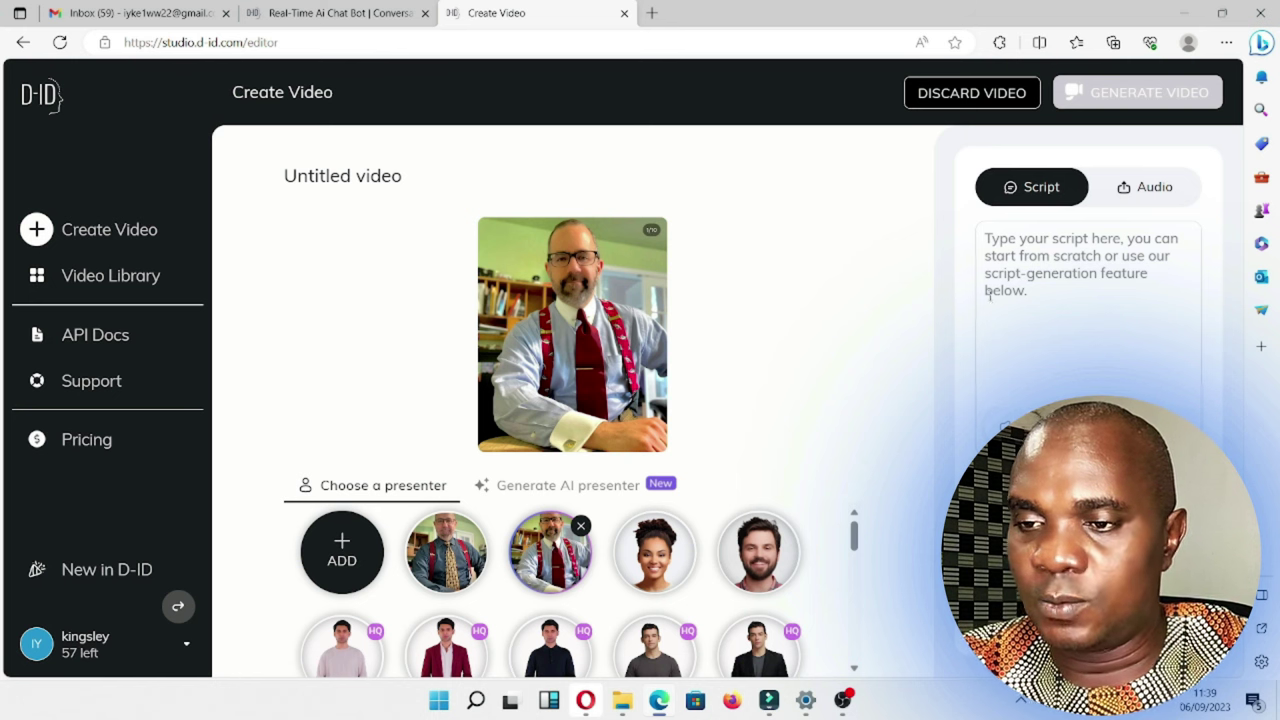
pyautogui.click(1150, 196)
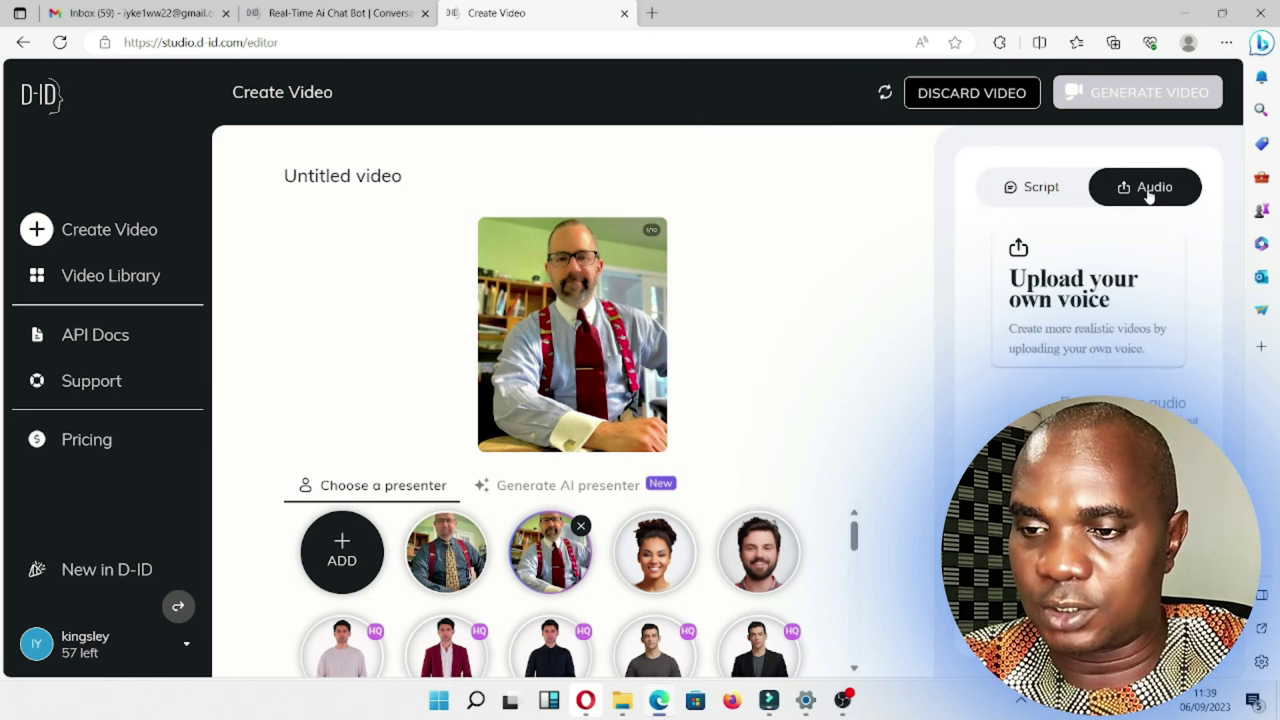
pyautogui.click(1087, 287)
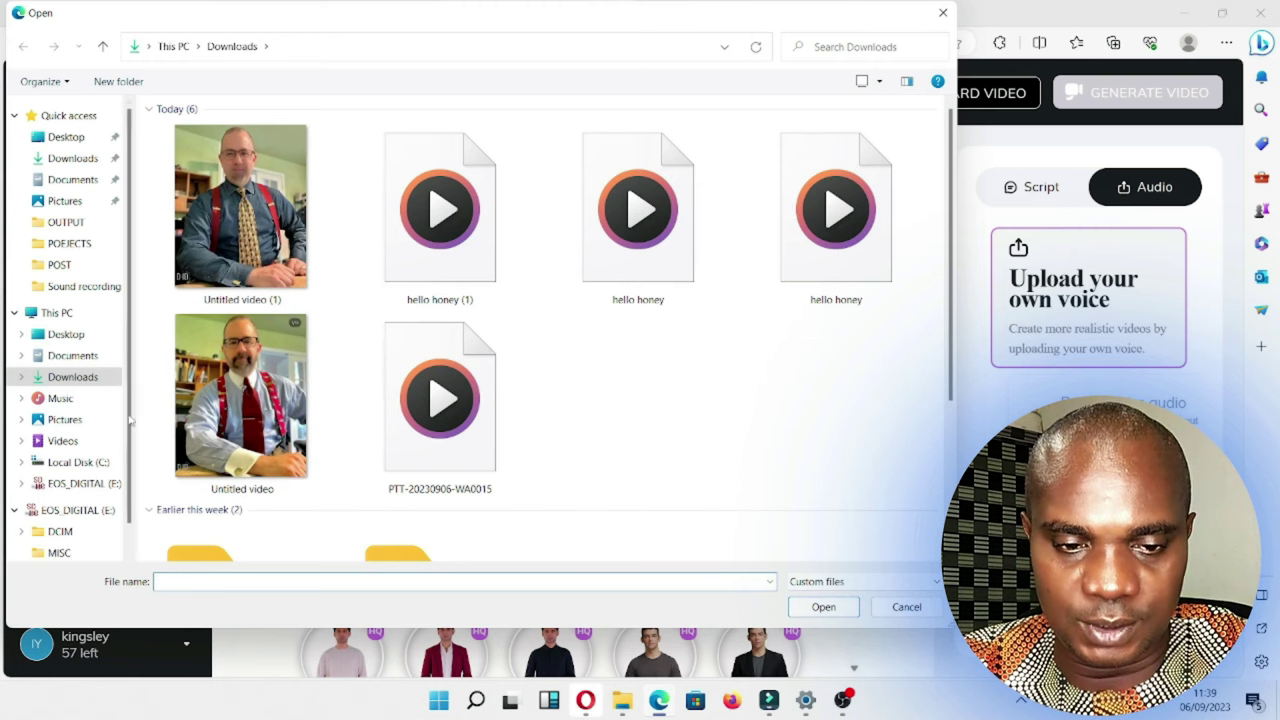
pyautogui.click(80, 360)
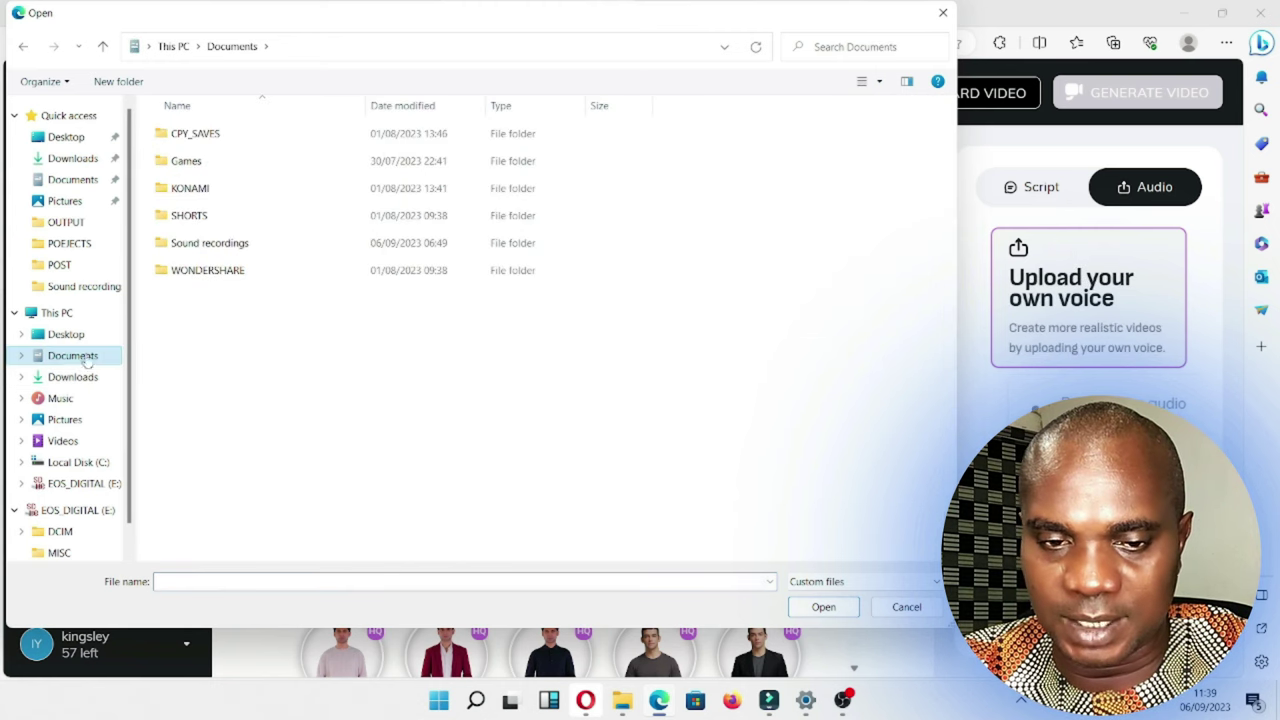
pyautogui.doubleClick(238, 252)
pyautogui.click(243, 143)
pyautogui.doubleClick(243, 143)
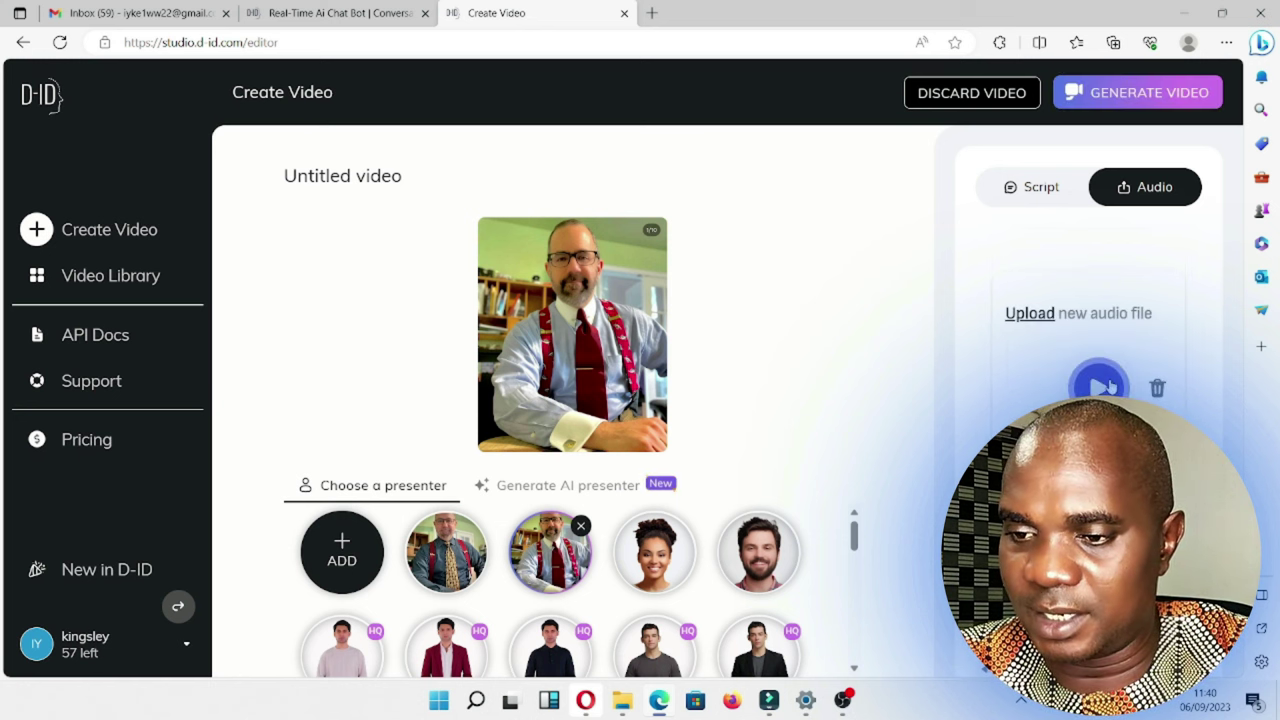
pyautogui.click(1105, 387)
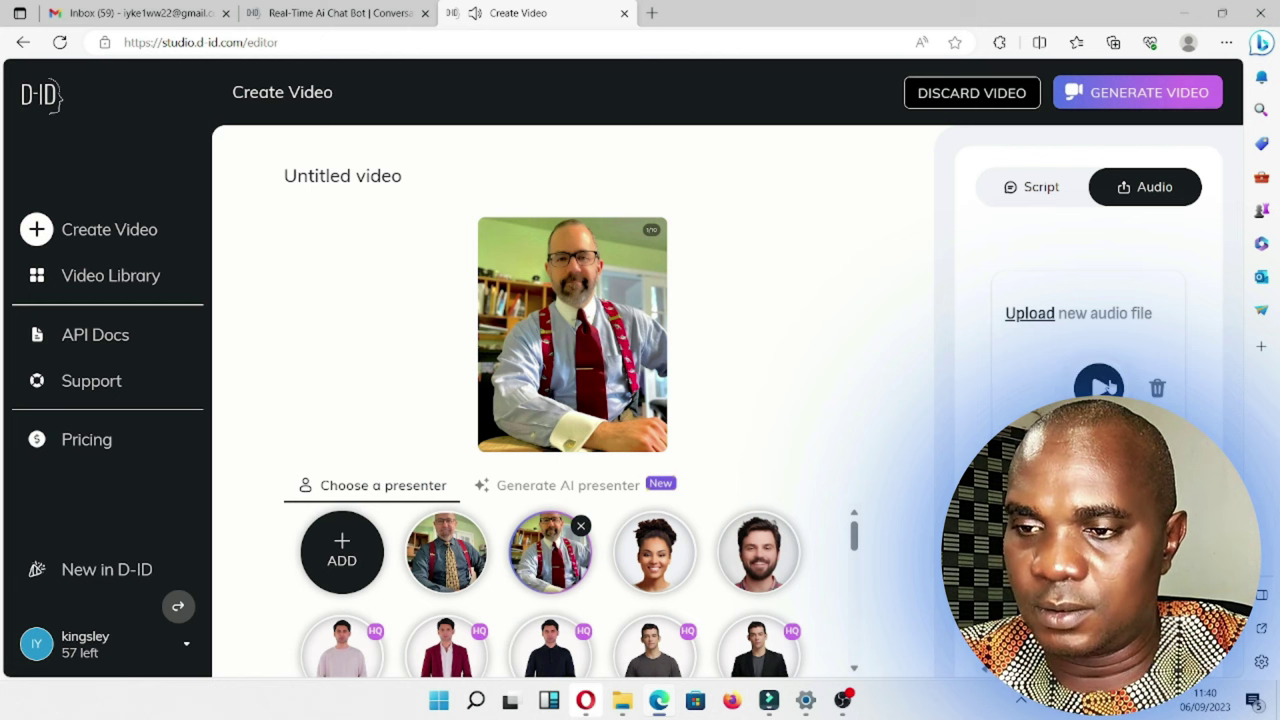
# Step: Generate the talking video under the name Untitled video and play the new video from the library
pyautogui.click(1115, 104)
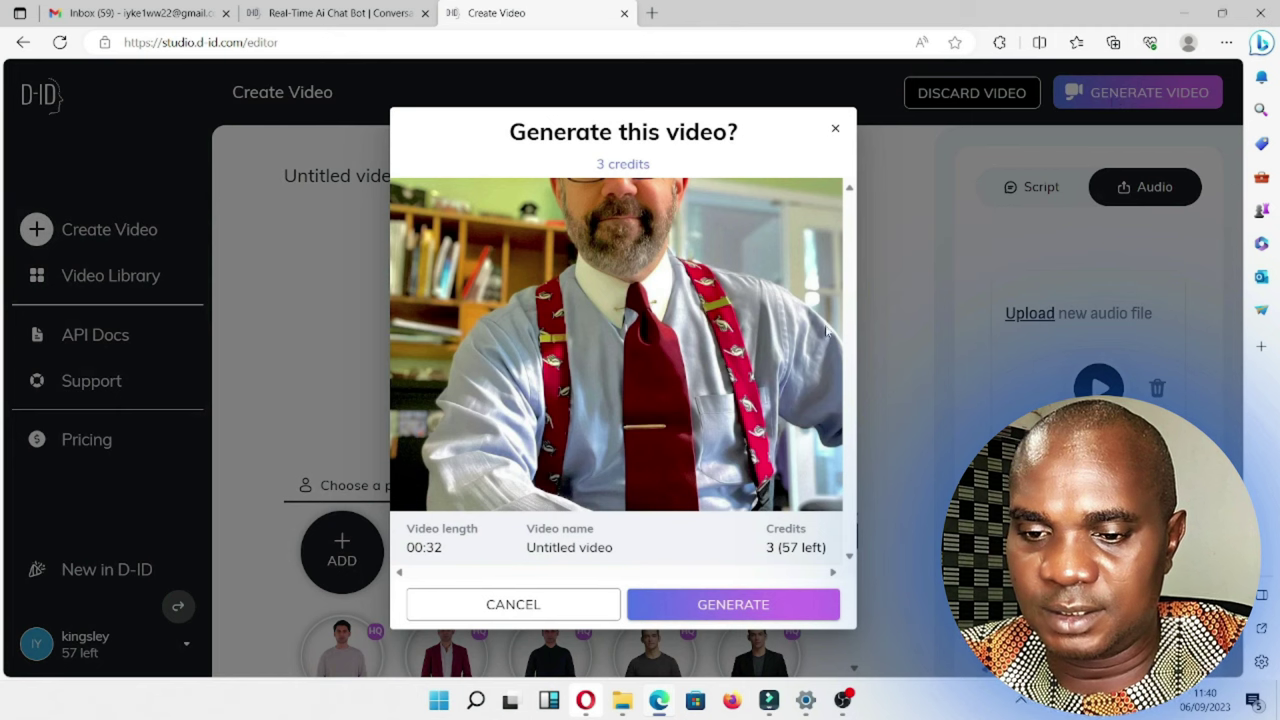
pyautogui.click(731, 604)
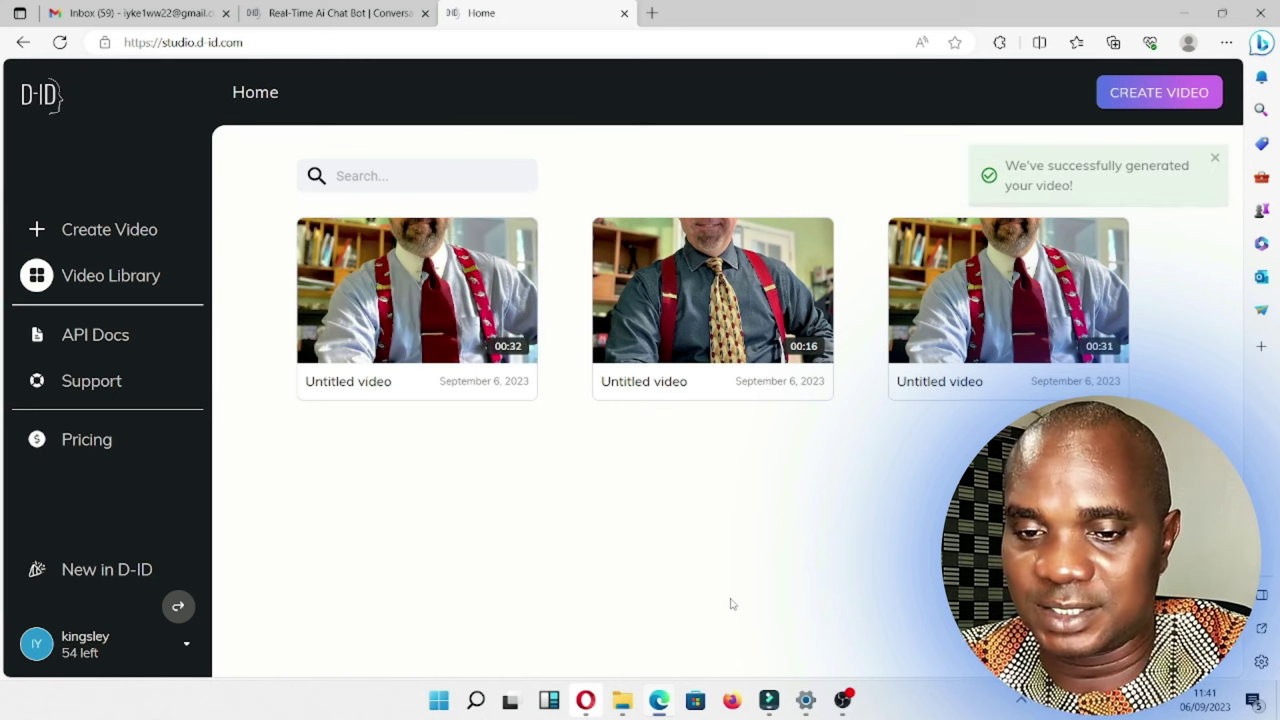
pyautogui.moveTo(464, 320)
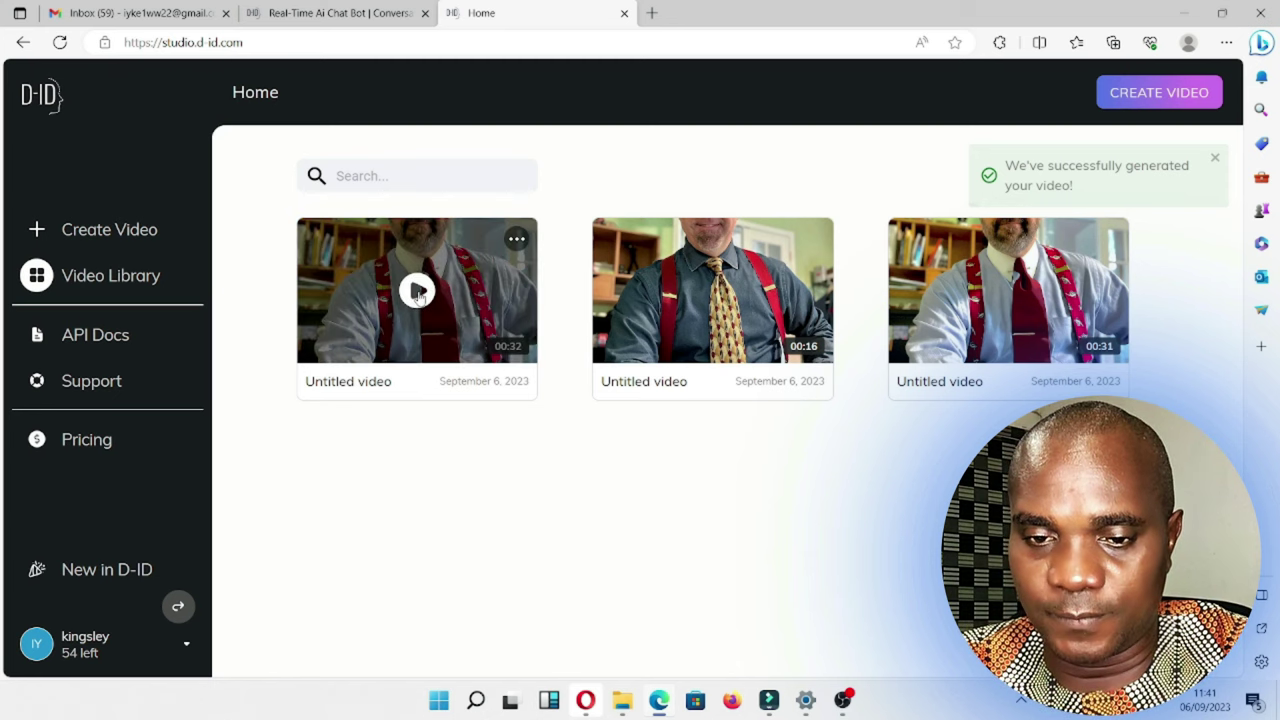
pyautogui.click(418, 292)
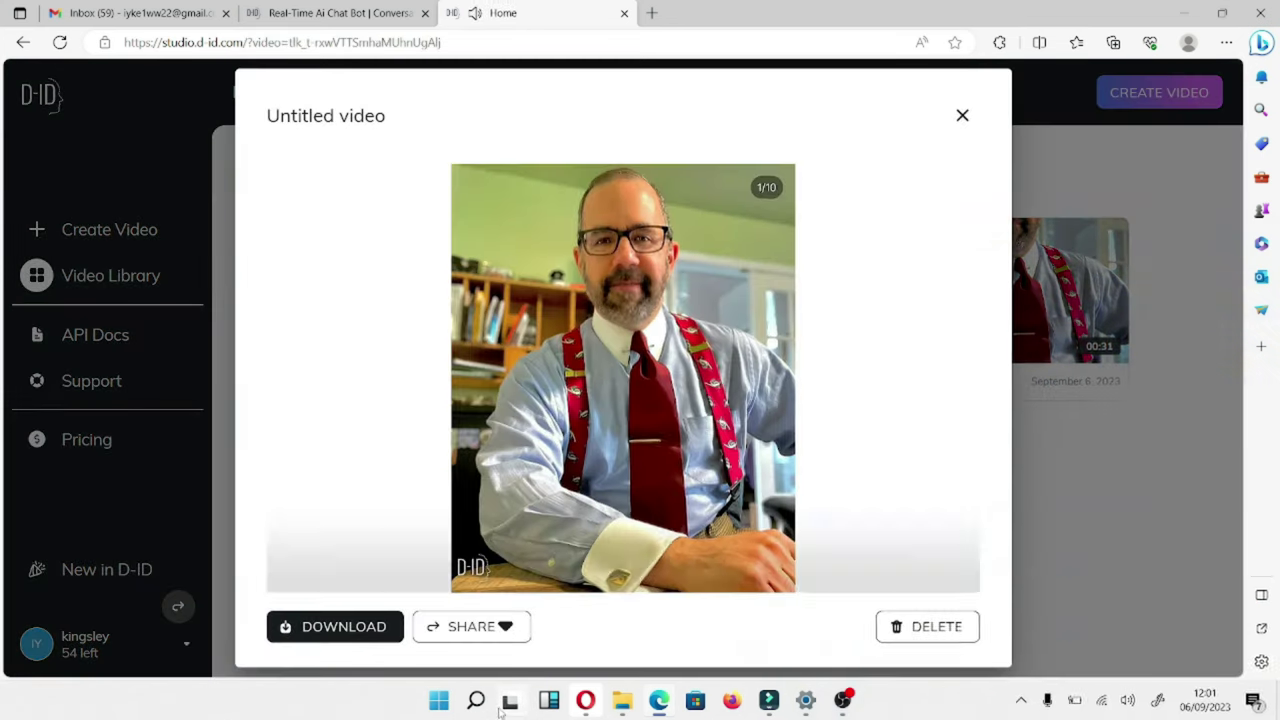